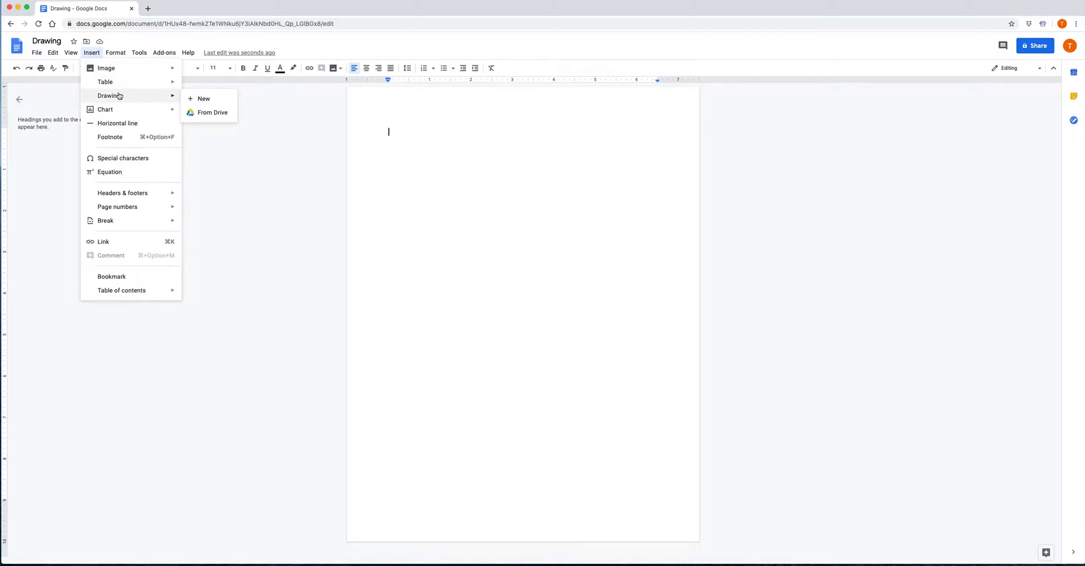
Create a new drawing in the document and search Google Images for "Horse" to insert a picture.
click(192, 99)
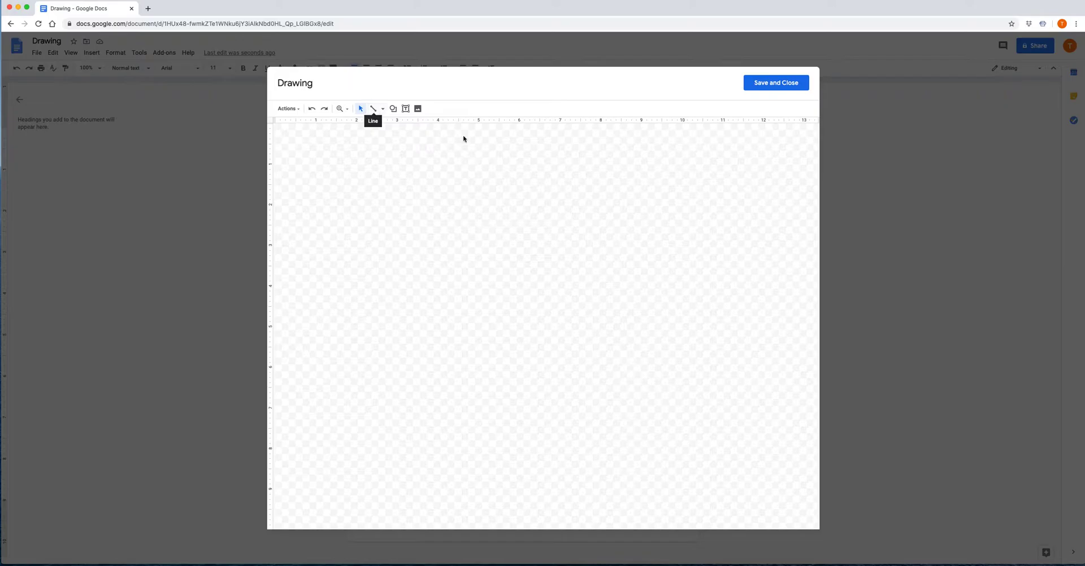
click(418, 109)
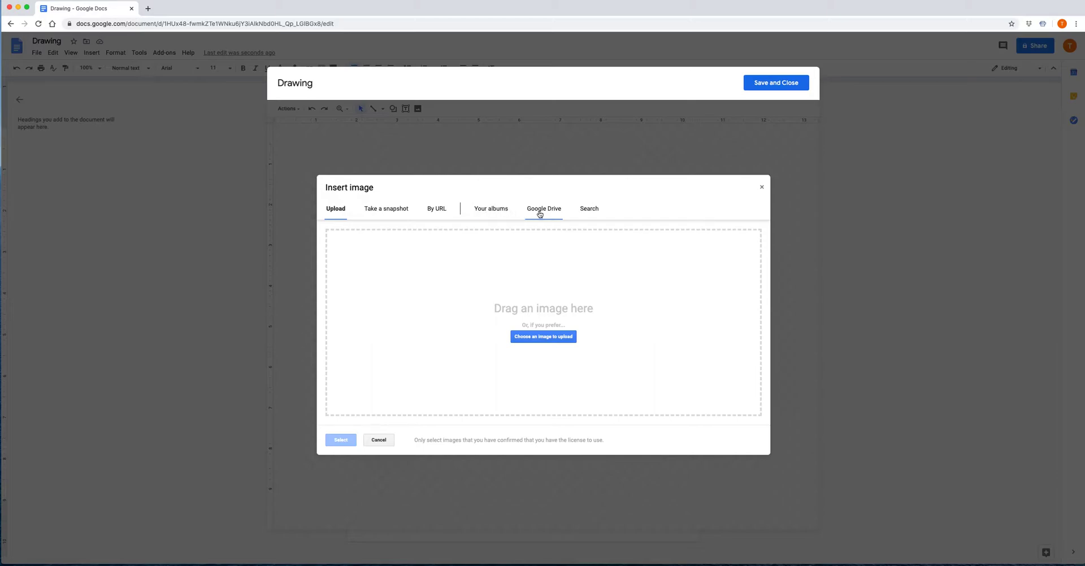
click(591, 210)
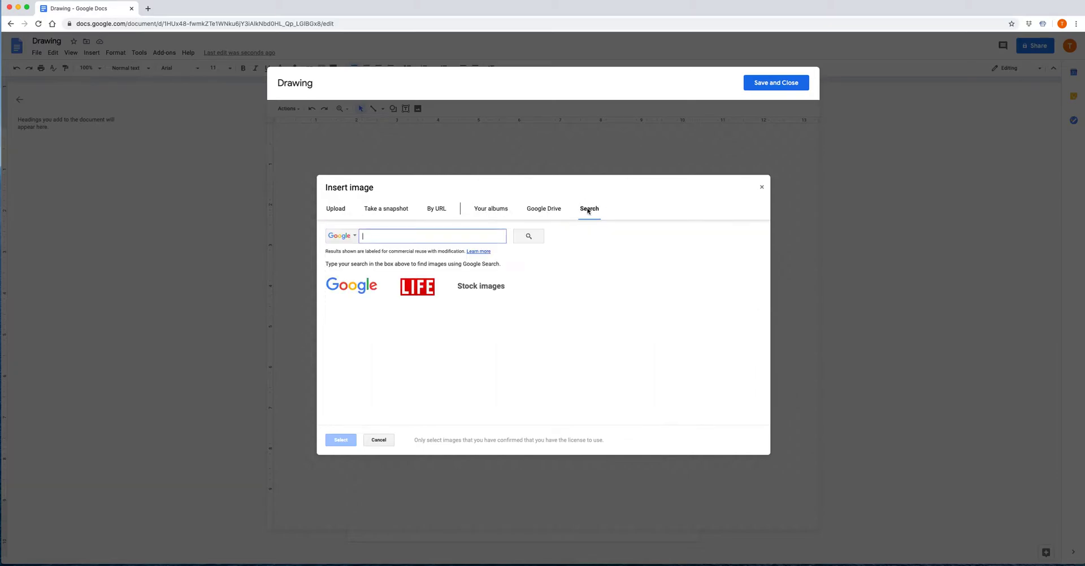
text(Horse)
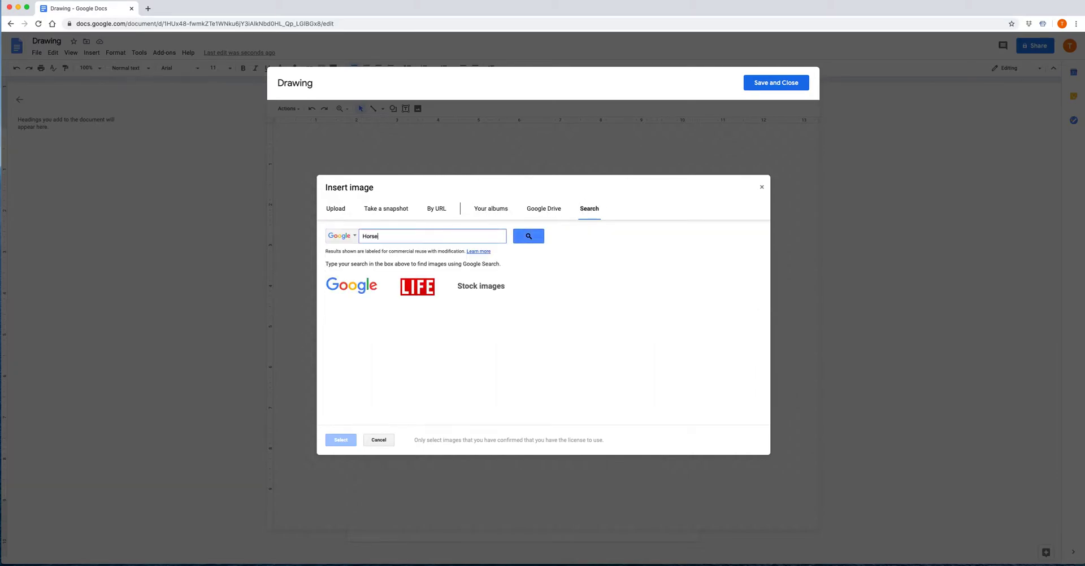
key(Return)
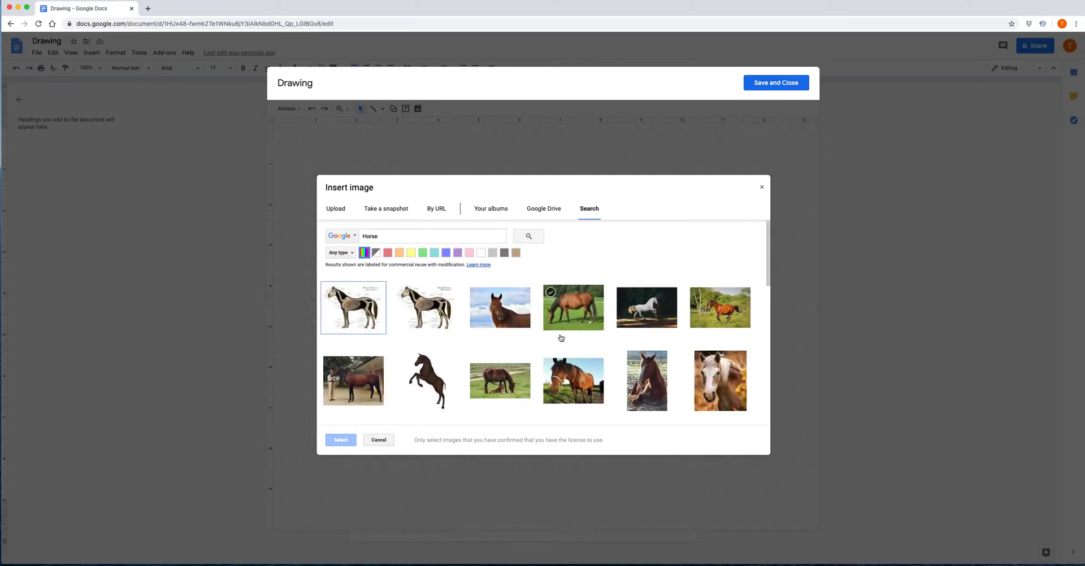
Browse the horse image results and filter them by the color pink.
scroll(560, 338, down, 2)
scroll(561, 338, down, 2)
scroll(561, 338, up, 4)
click(469, 255)
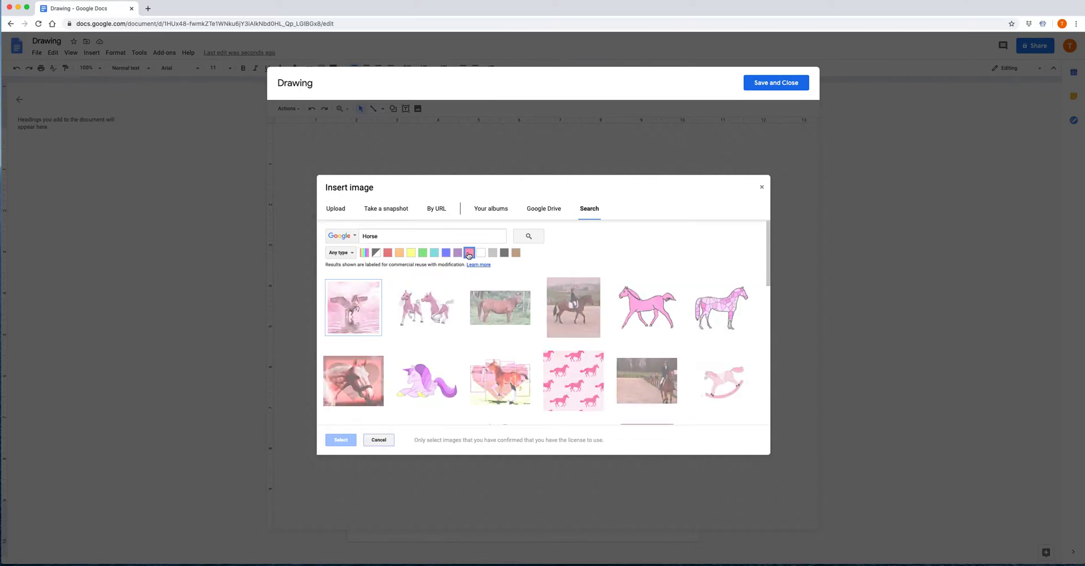
scroll(477, 355, down, 5)
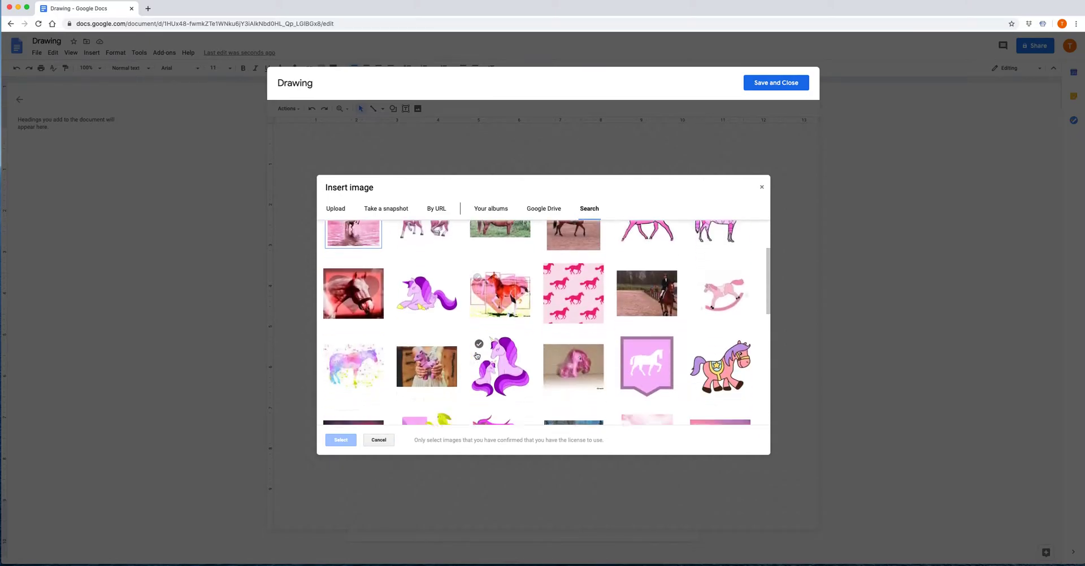
scroll(476, 355, down, 2)
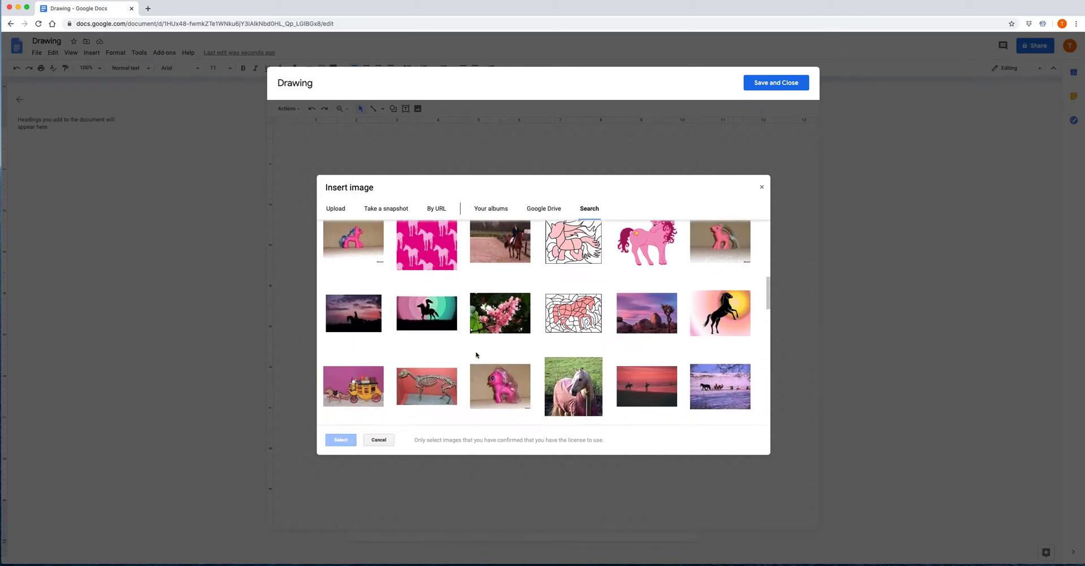
scroll(477, 355, up, 8)
Filter the horse results by brown and the Clip art type, and browse the images.
click(515, 253)
scroll(509, 334, down, 5)
scroll(510, 334, up, 6)
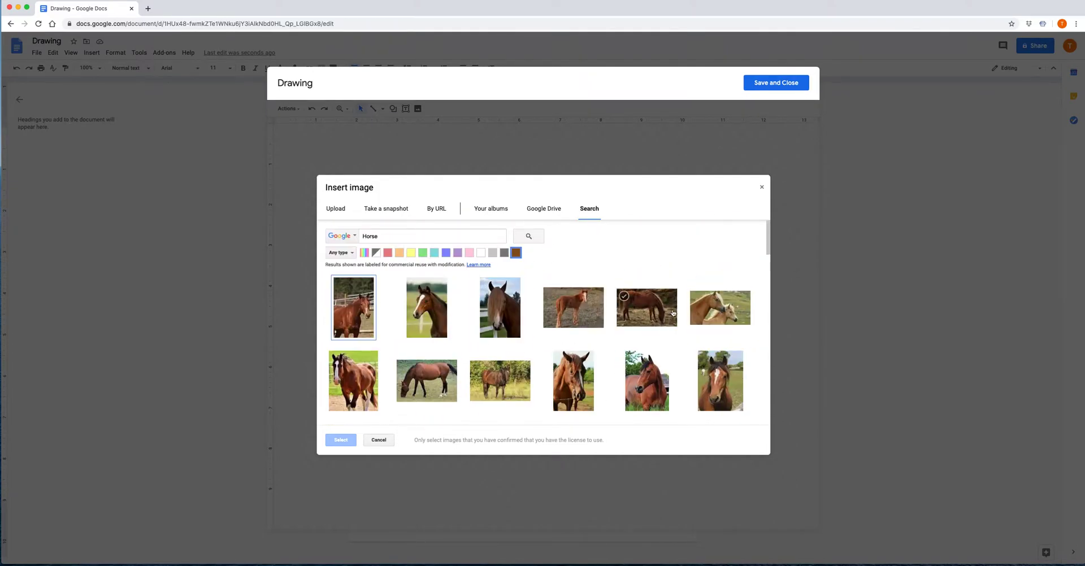
click(340, 254)
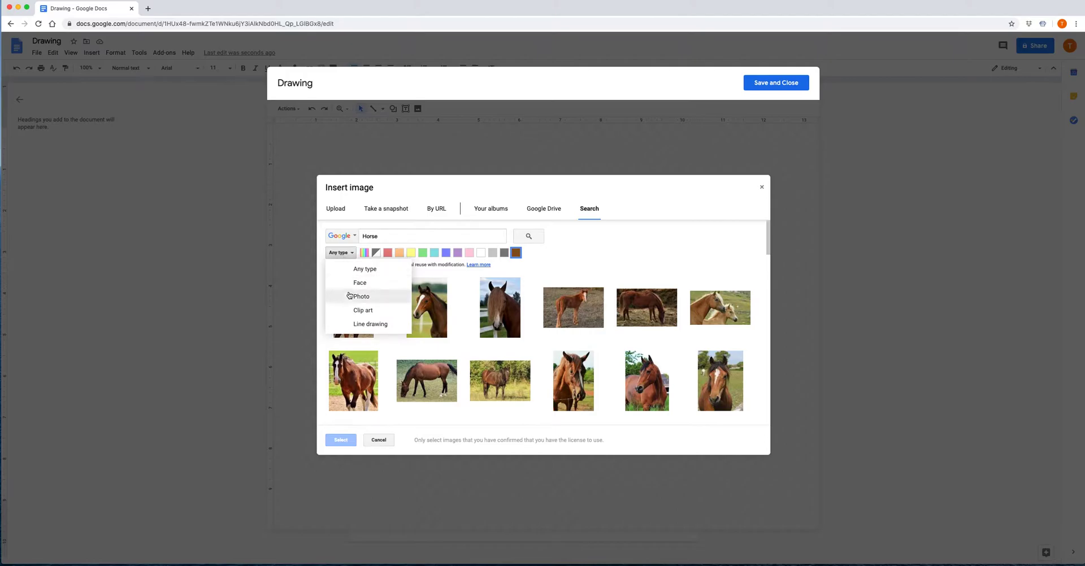
click(354, 311)
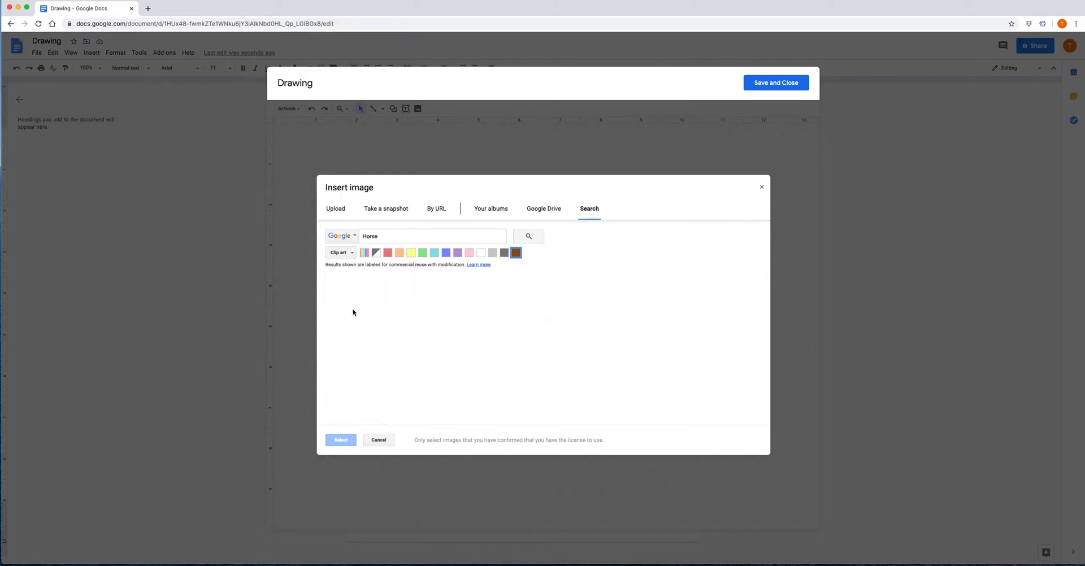
scroll(464, 340, down, 5)
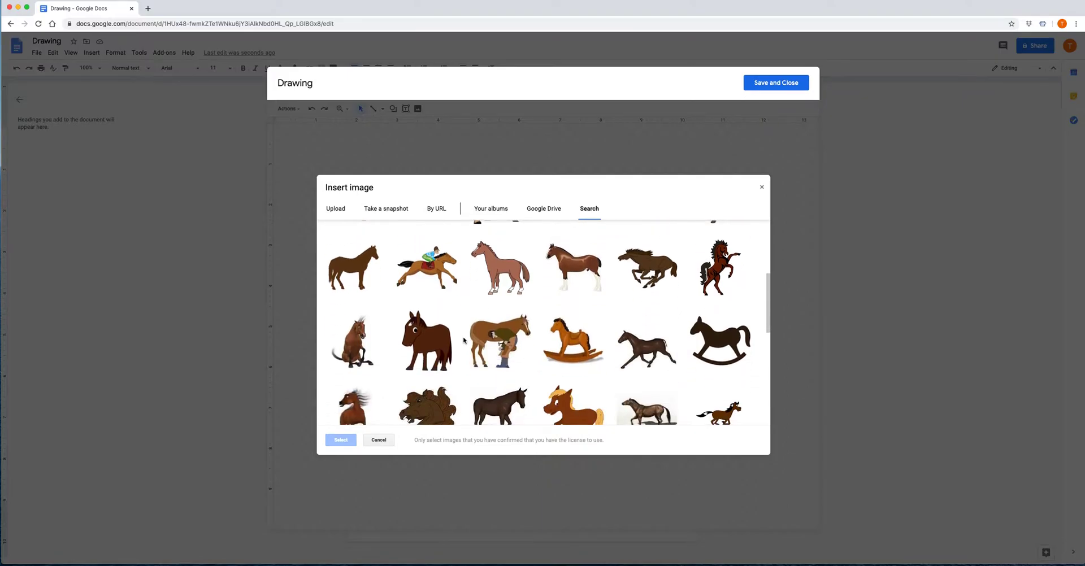
scroll(464, 340, up, 5)
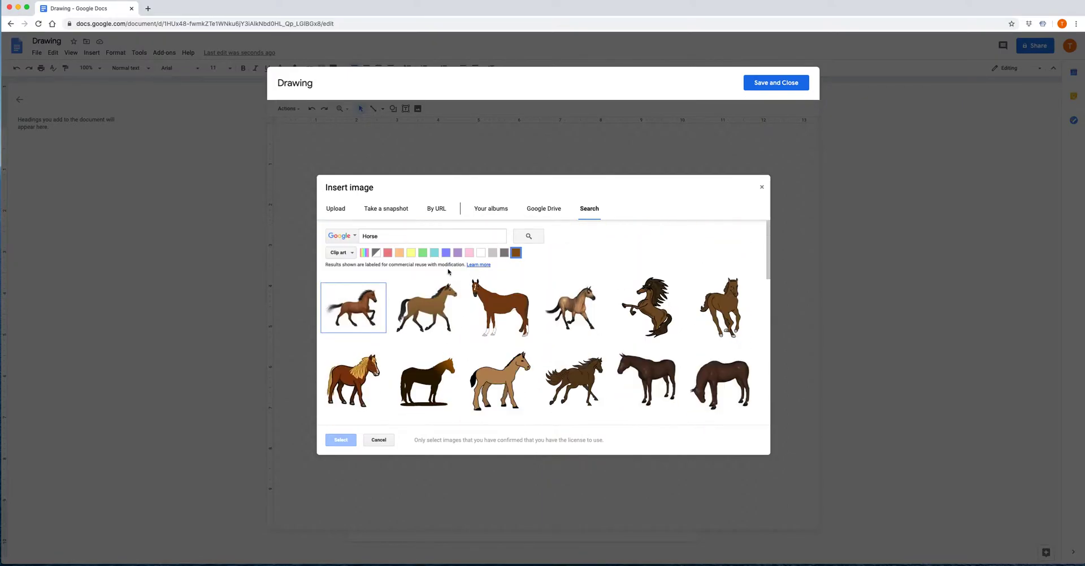
Reset the image filters to Any type and all colors.
click(342, 252)
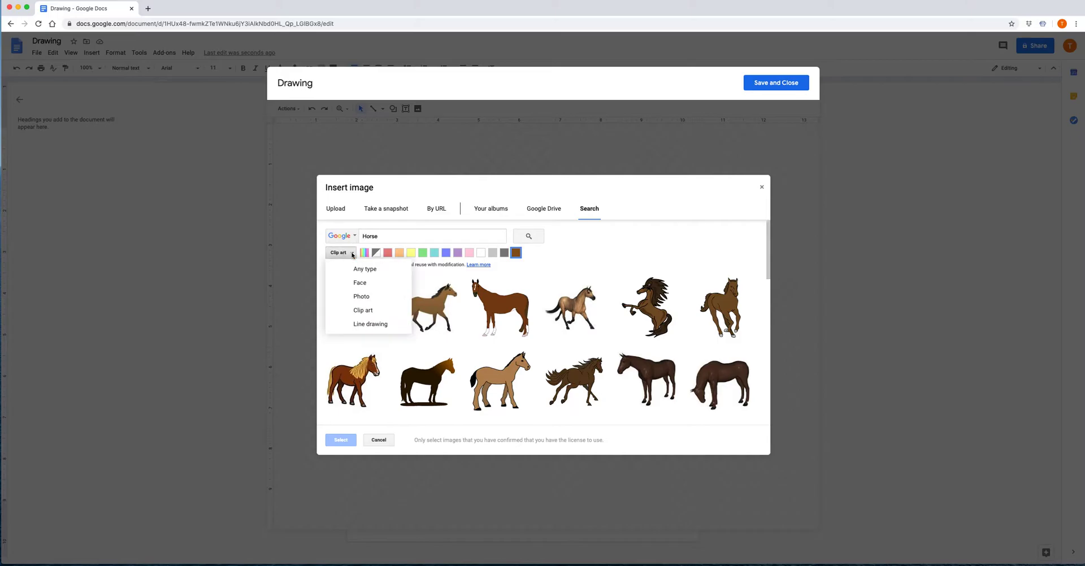
click(355, 270)
click(362, 253)
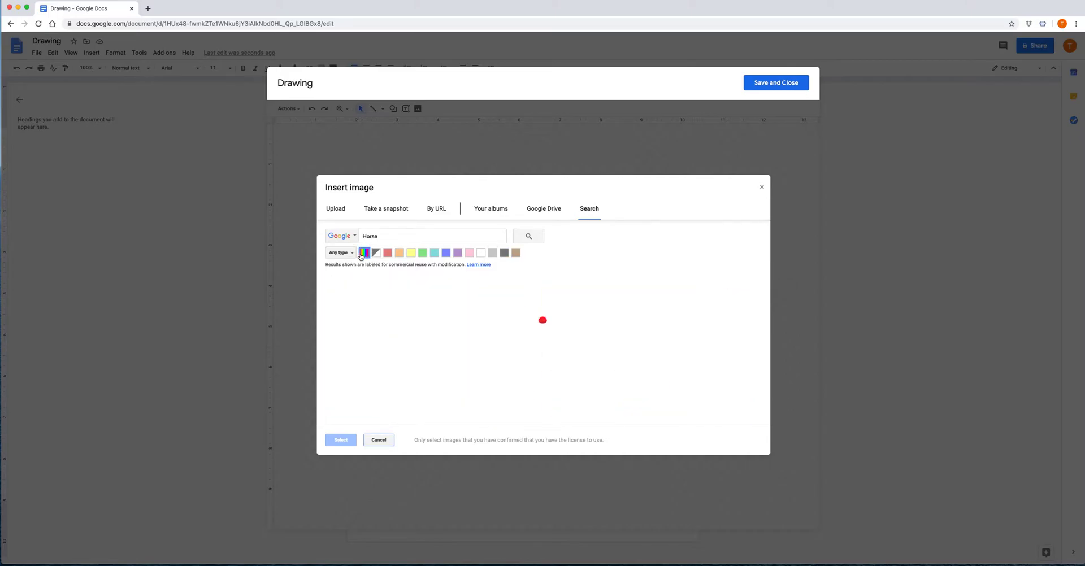
Insert the photo of the pale horse with its mouth open in a grassy field into the drawing.
scroll(460, 344, down, 3)
click(378, 354)
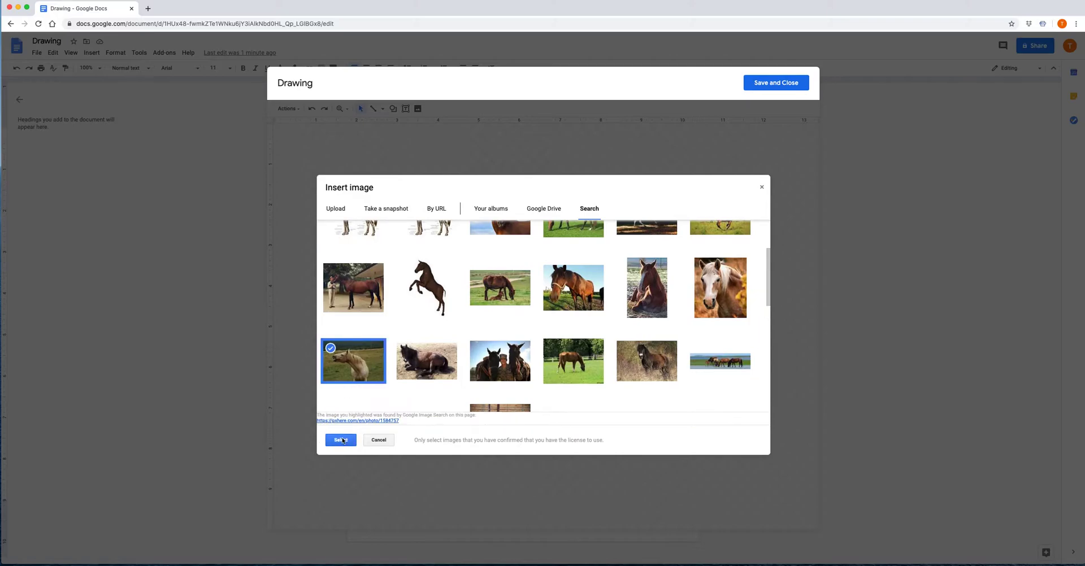
click(340, 442)
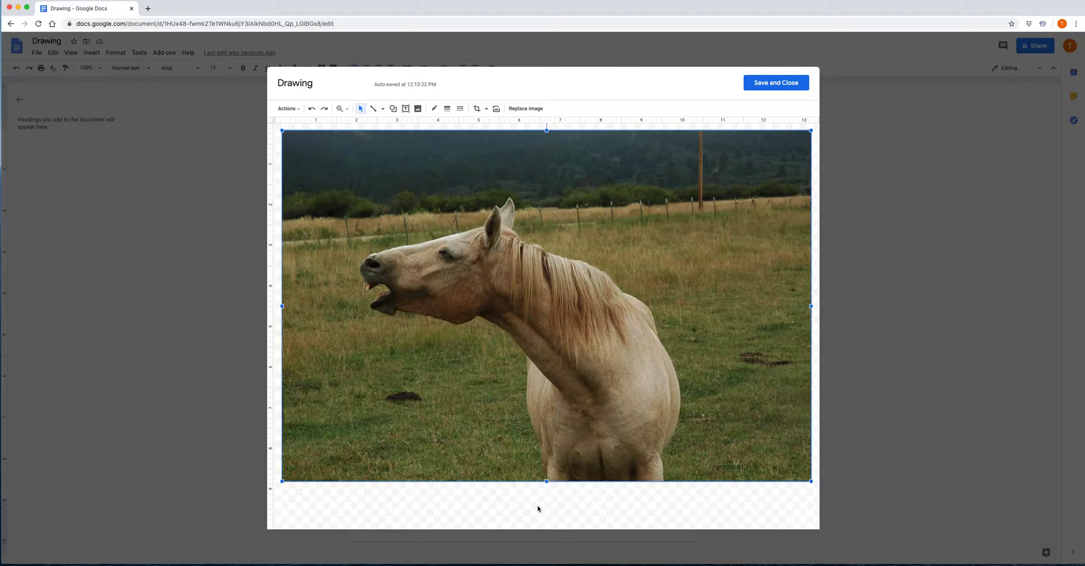
Try cropping the photo's upper and left edges in toward the horse's head, and undo the crop.
click(486, 111)
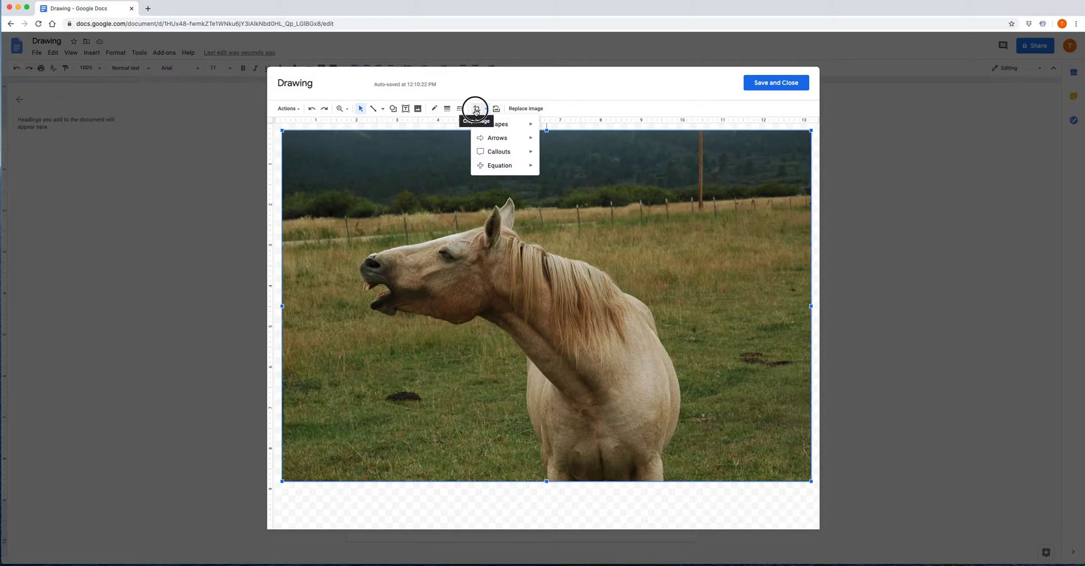
click(476, 110)
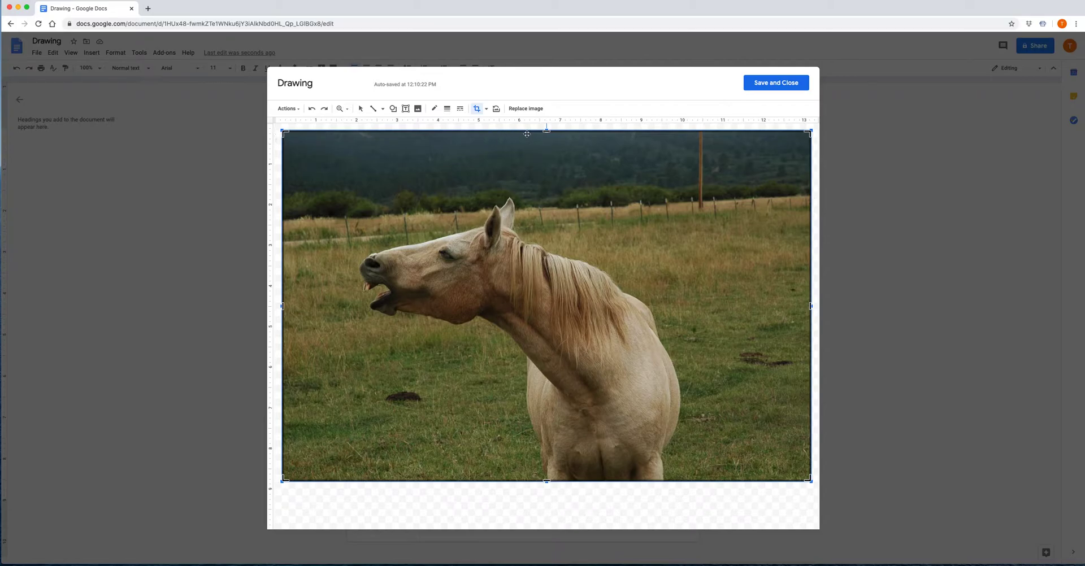
drag(285, 131, 354, 207)
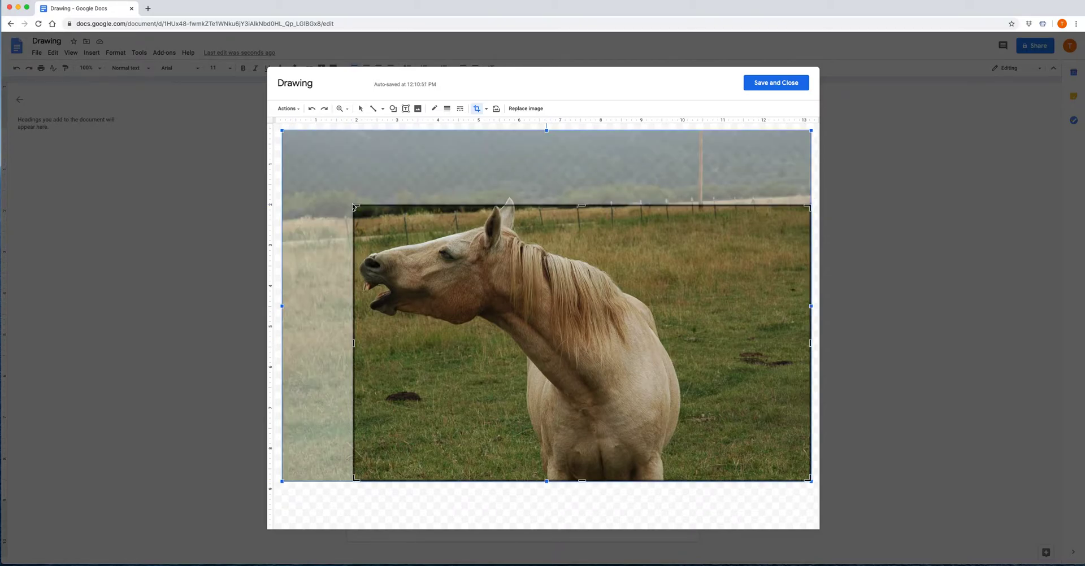
key(Return)
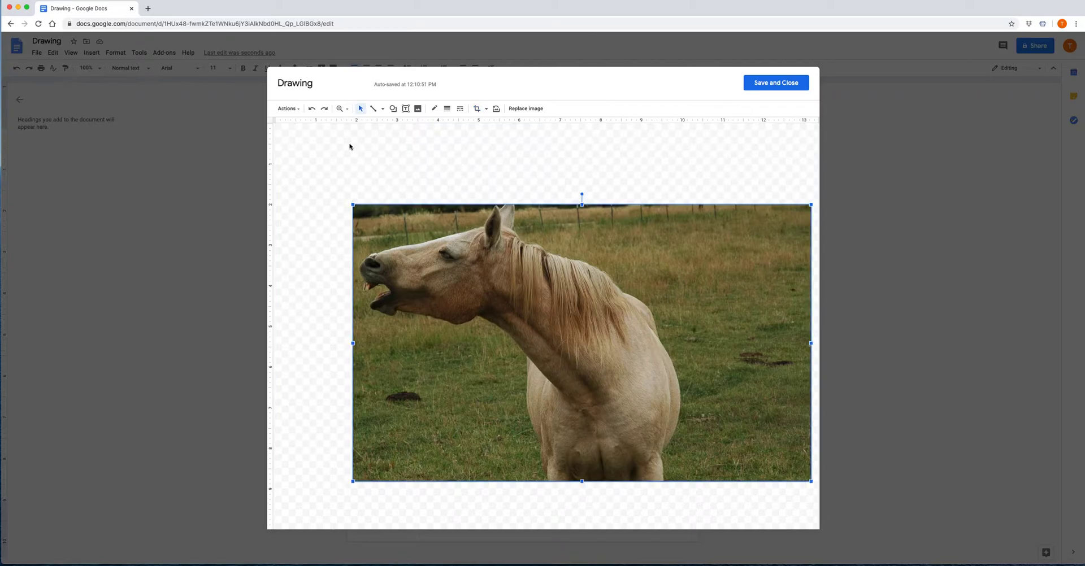
click(312, 109)
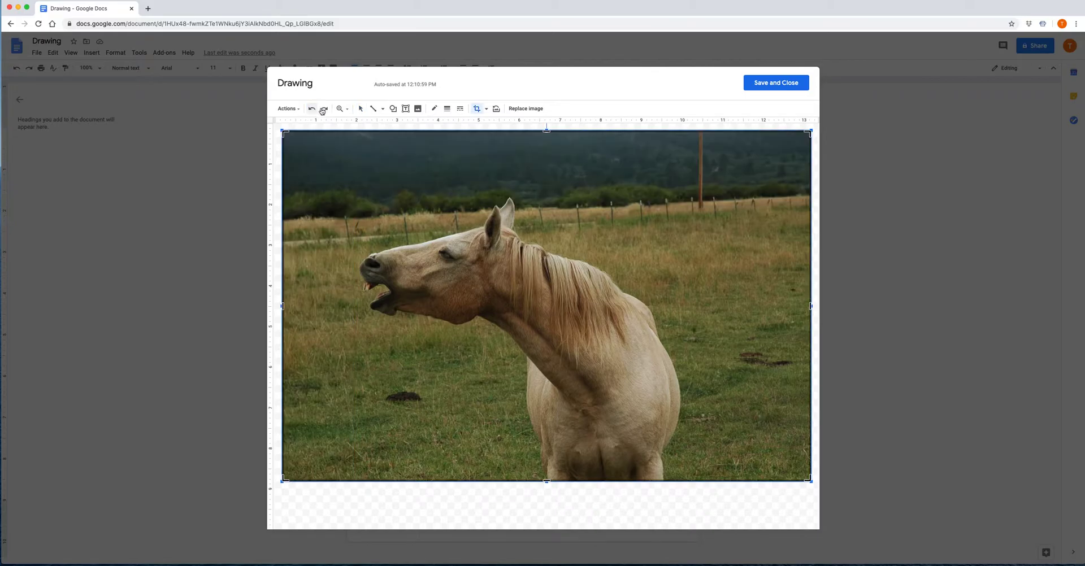
Mask the photo with the pentagon arrow shape and shift the picture slightly to the right inside the mask.
click(486, 109)
mouse_move(495, 140)
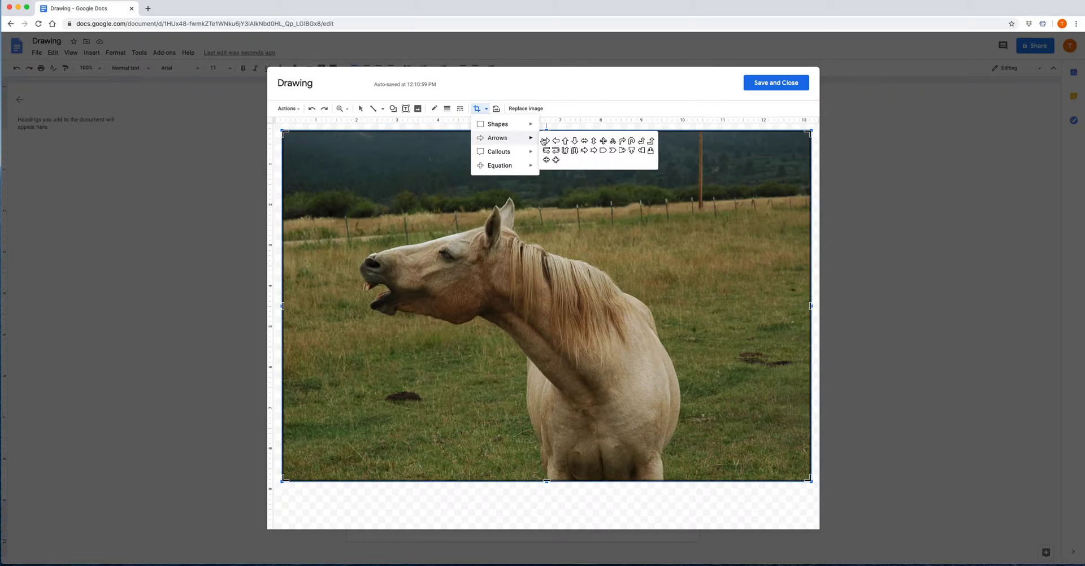
click(604, 153)
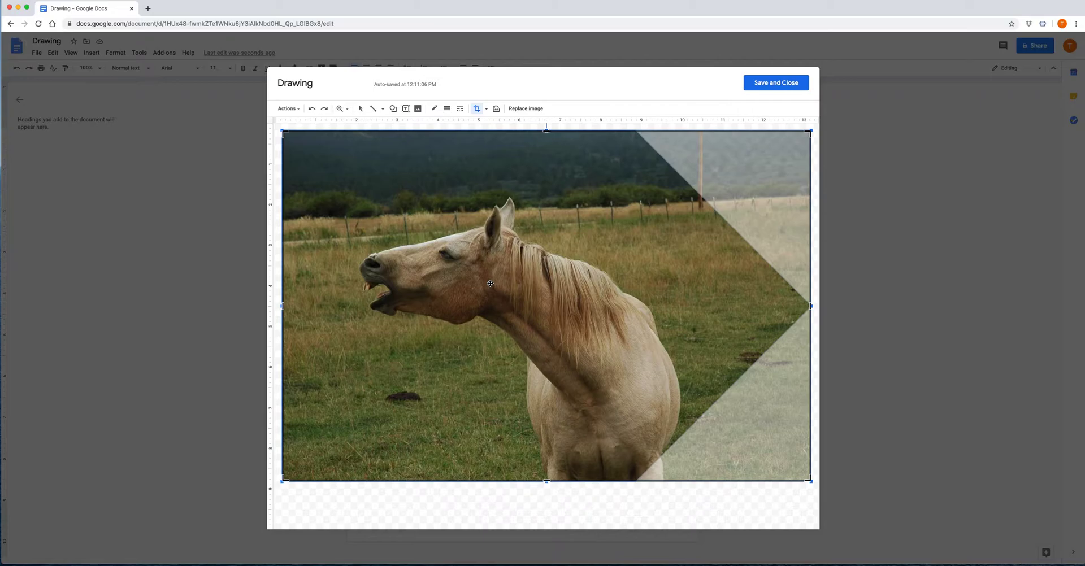
drag(490, 283, 512, 288)
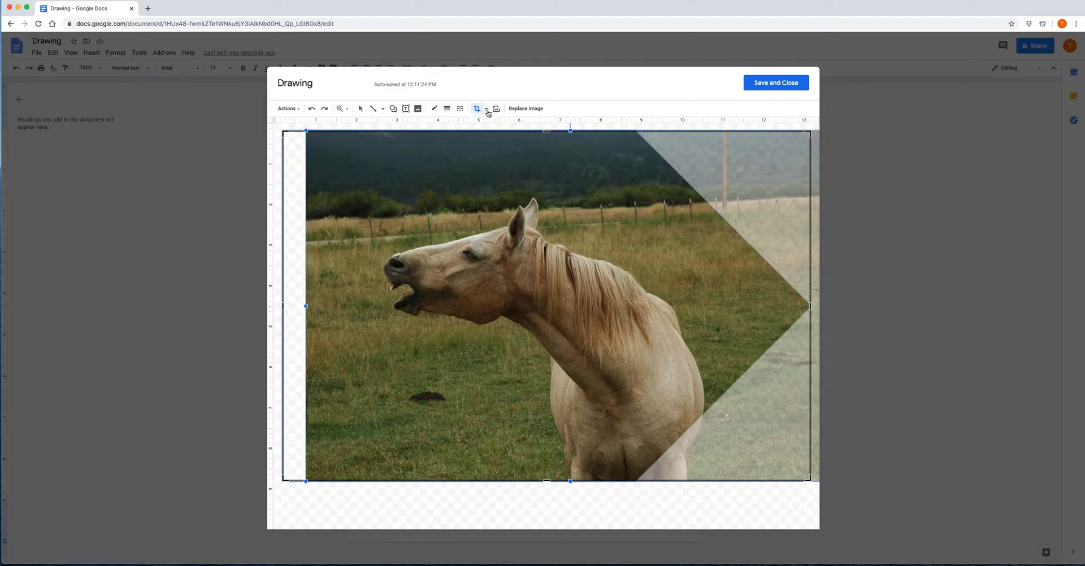
Undo the picture shift and the arrow-shaped mask.
click(312, 109)
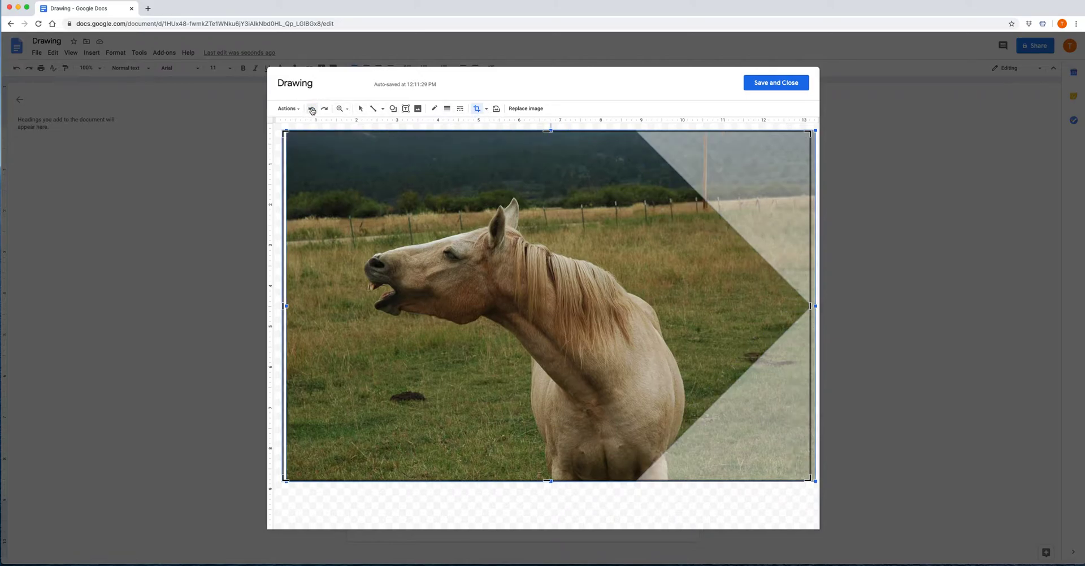
click(311, 109)
click(312, 109)
click(312, 109)
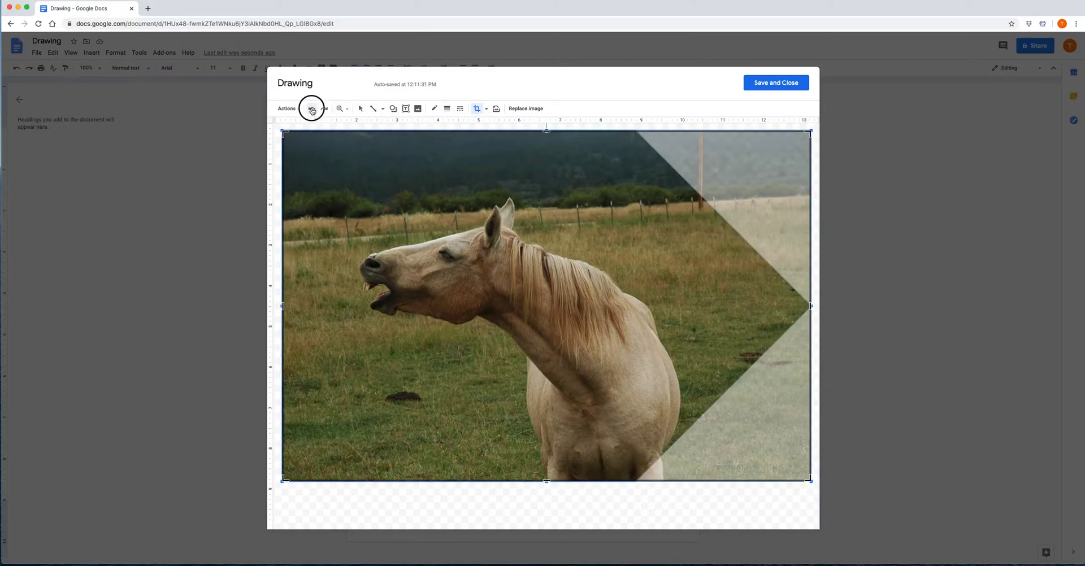
Mask the photo with the D-shaped flowchart Delay shape and crop its left and right sides to about 9 inches wide.
click(486, 108)
mouse_move(496, 137)
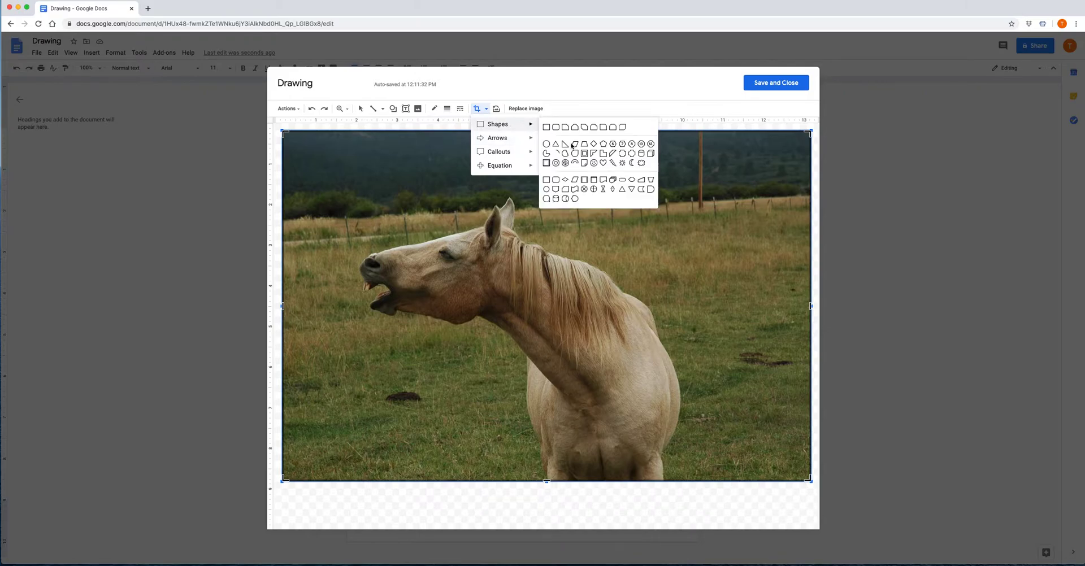
click(651, 193)
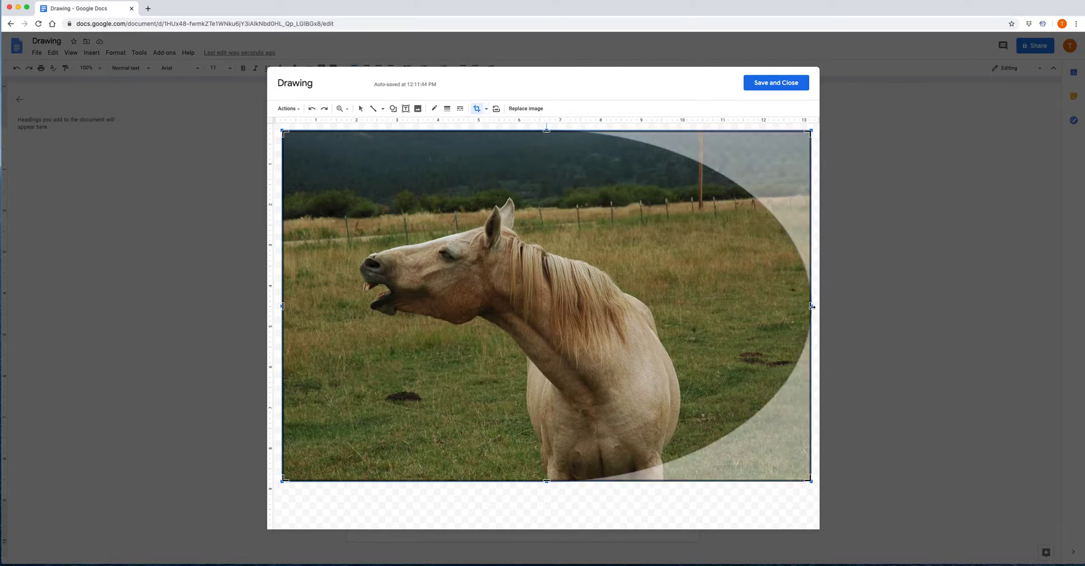
drag(811, 306, 721, 317)
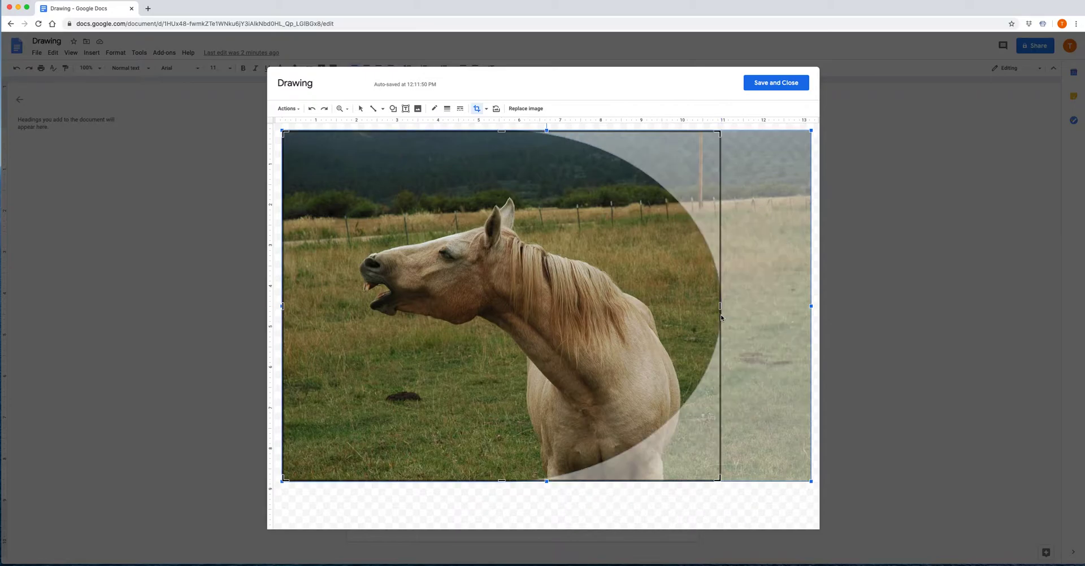
drag(282, 306, 354, 312)
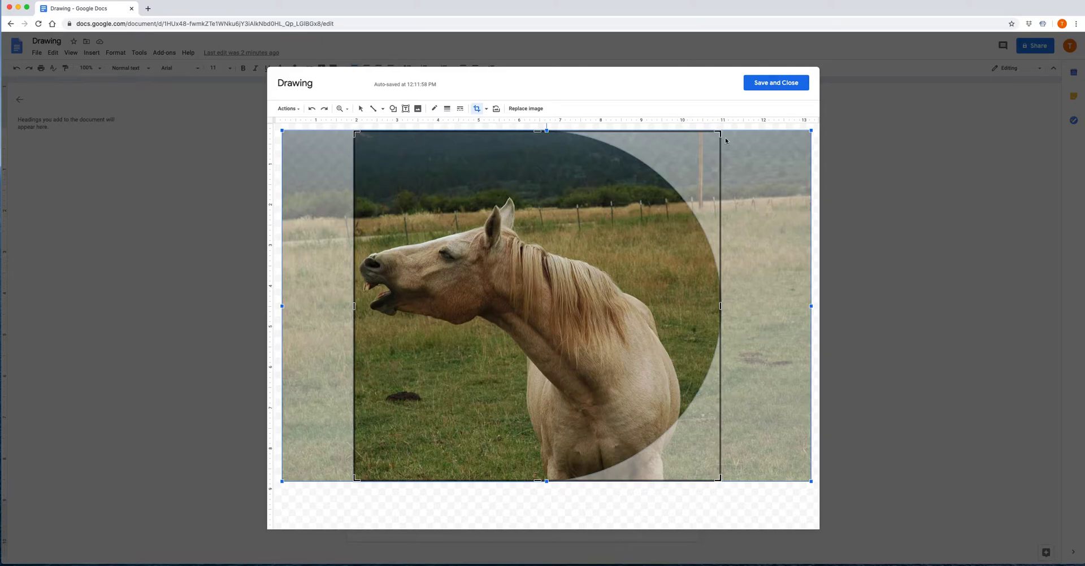
key(Return)
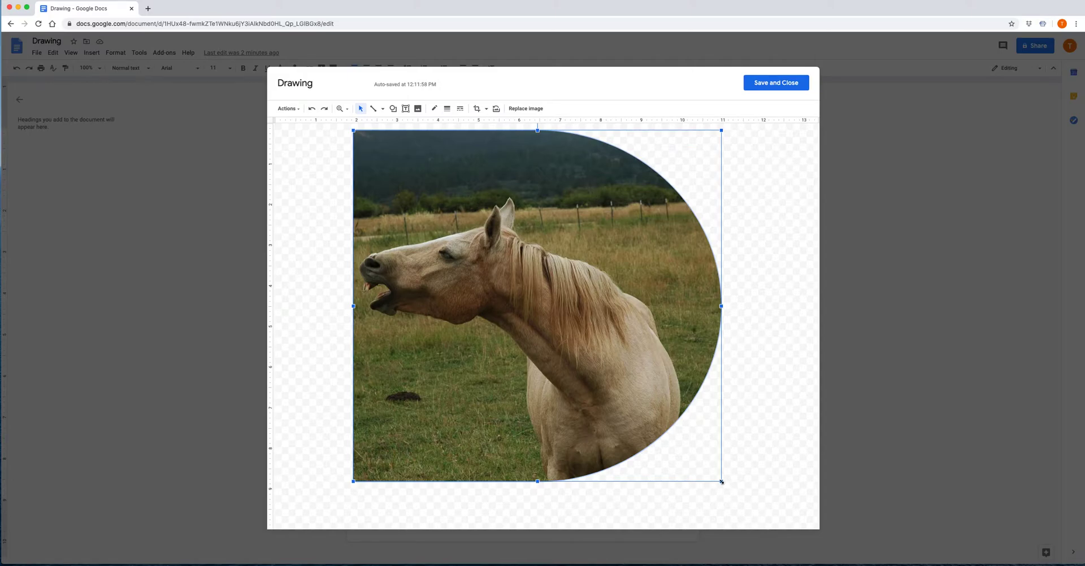
Scale the masked horse picture down to about 4.9 inches wide and place it in the canvas's upper-left corner.
drag(721, 482, 627, 393)
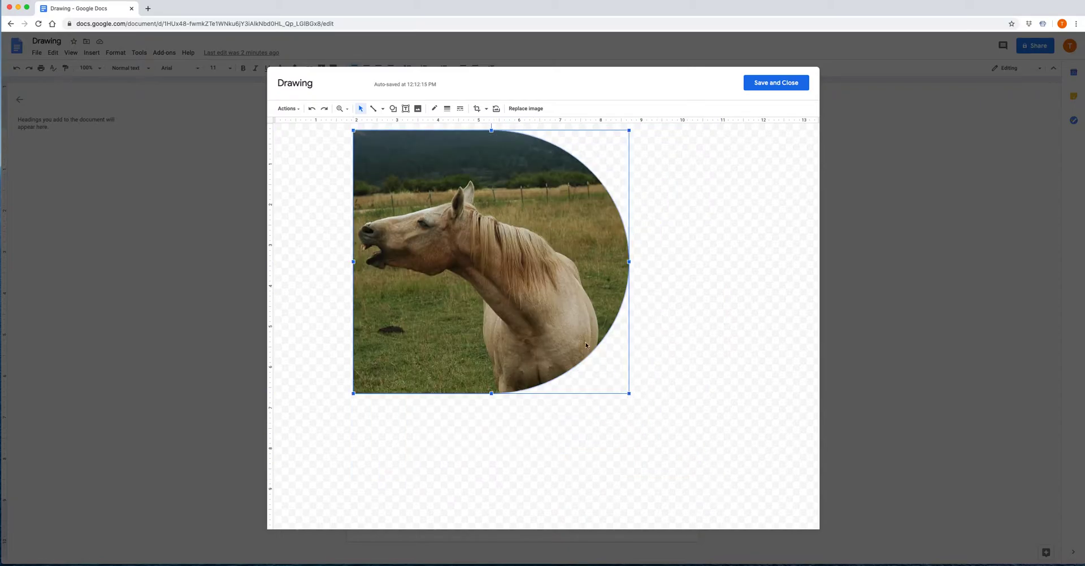
drag(630, 395, 563, 331)
drag(505, 217, 424, 217)
drag(490, 328, 479, 317)
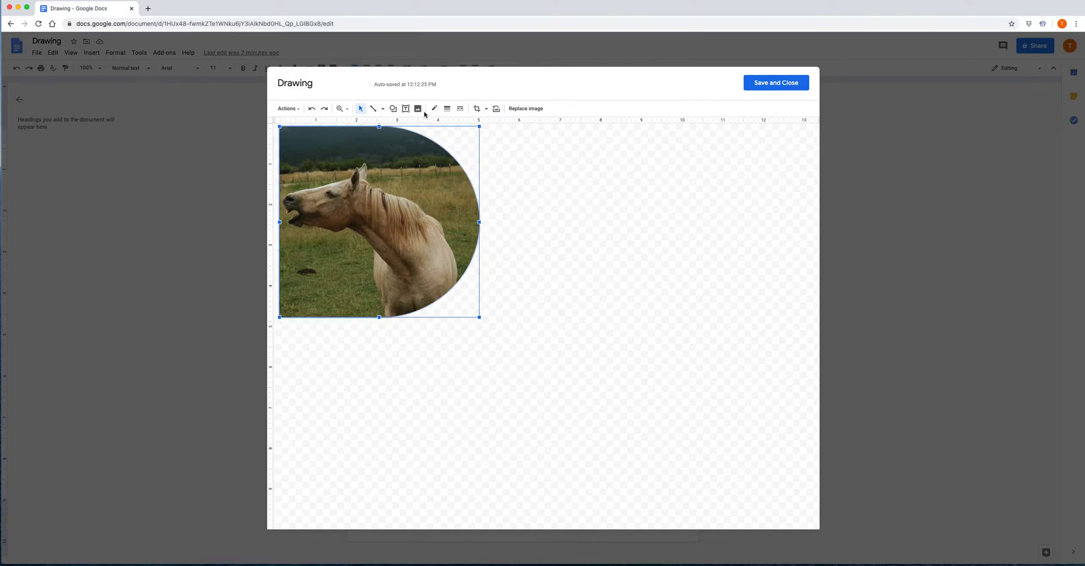
Add a text box about 2.8 by 4.3 inches beside the horse picture and enter U in it.
click(406, 108)
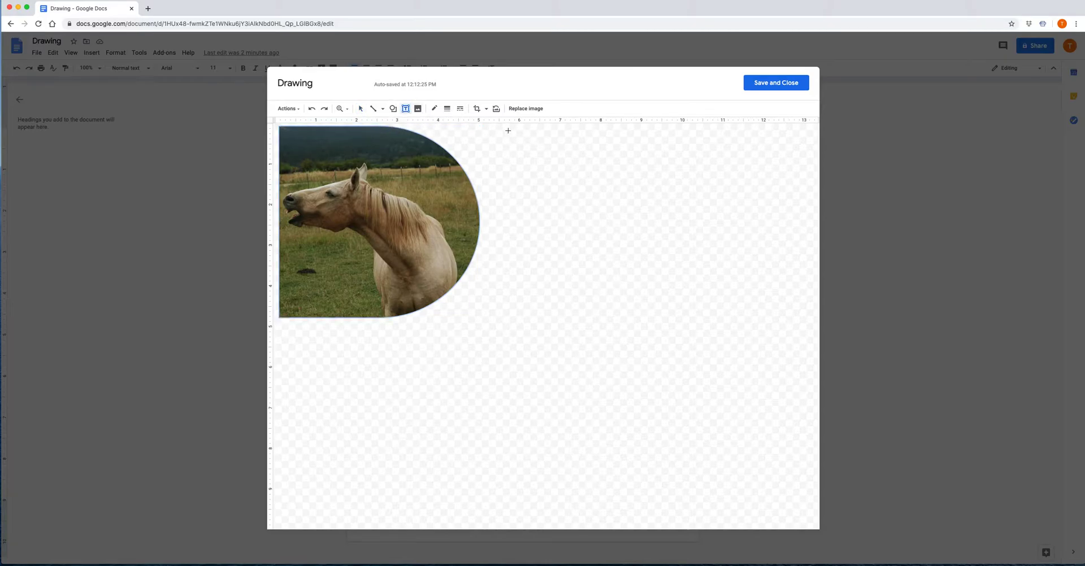
drag(501, 127, 612, 305)
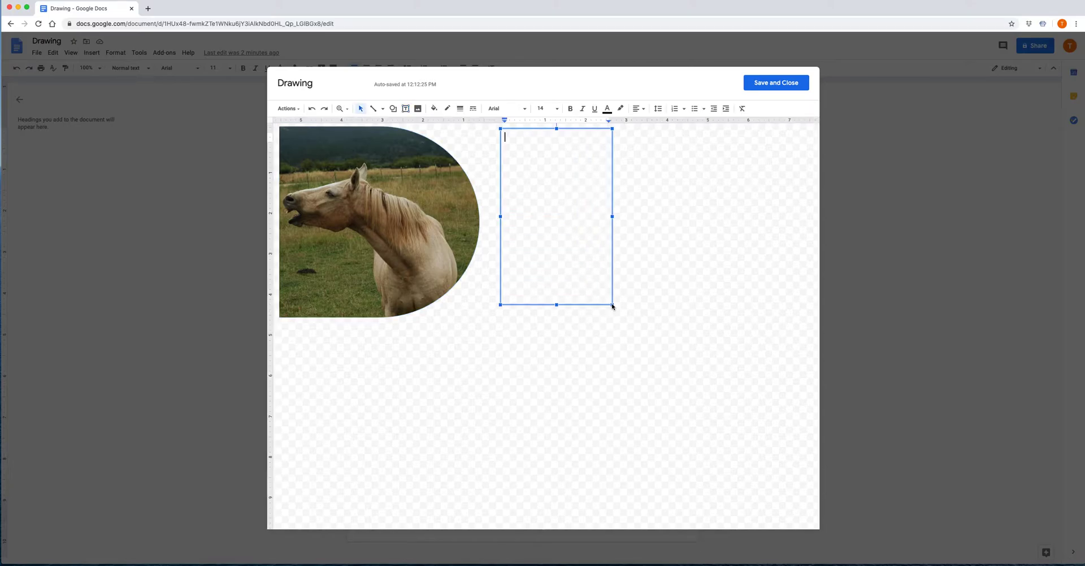
text(U)
Enlarge the letter U through font sizes 96 and 100 up to 300.
drag(520, 135, 496, 137)
click(557, 108)
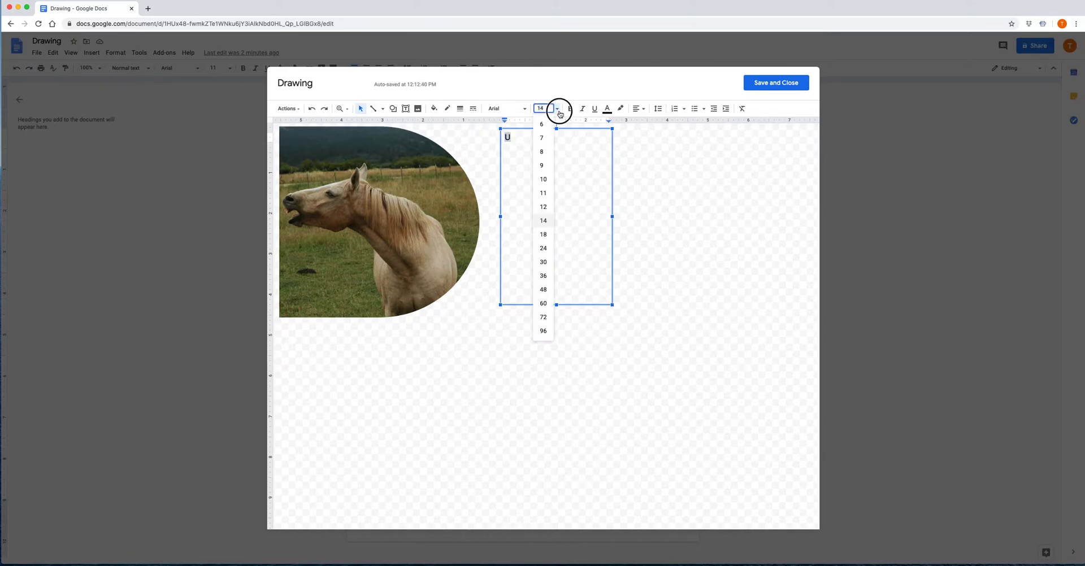
click(549, 336)
click(536, 109)
text(100)
key(Return)
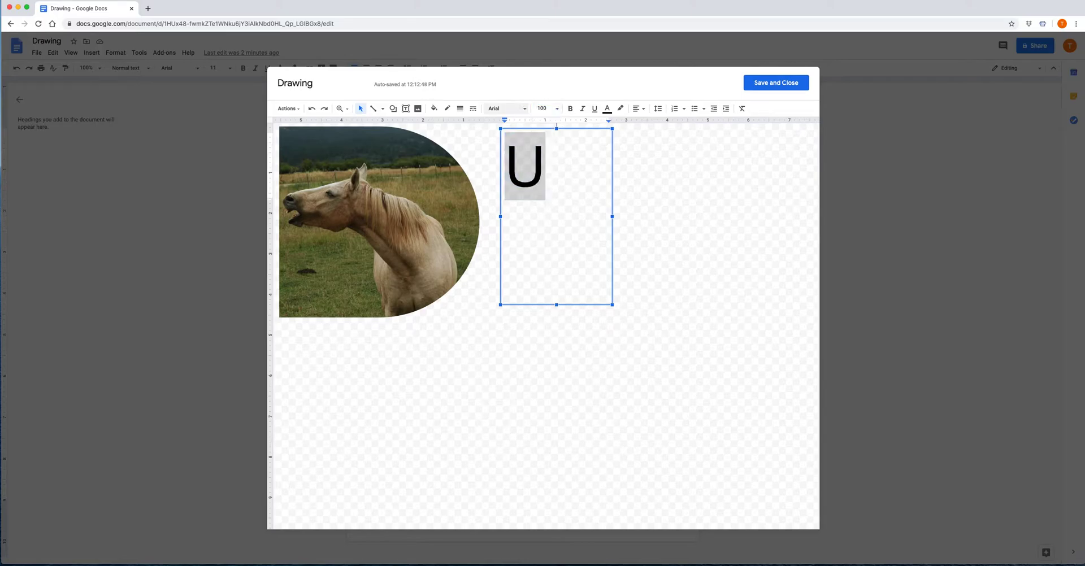
click(543, 108)
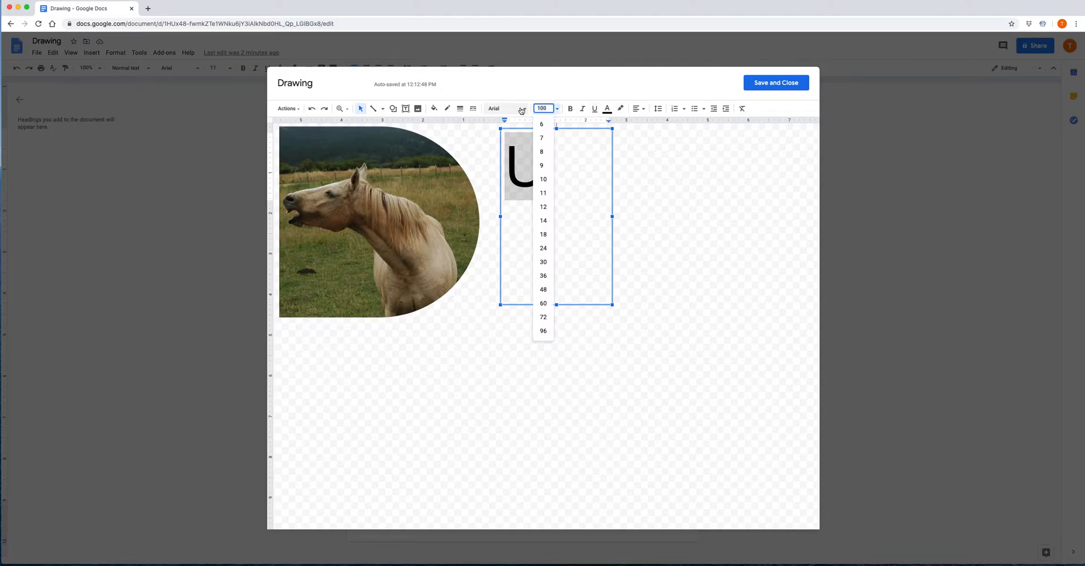
text(300)
key(Return)
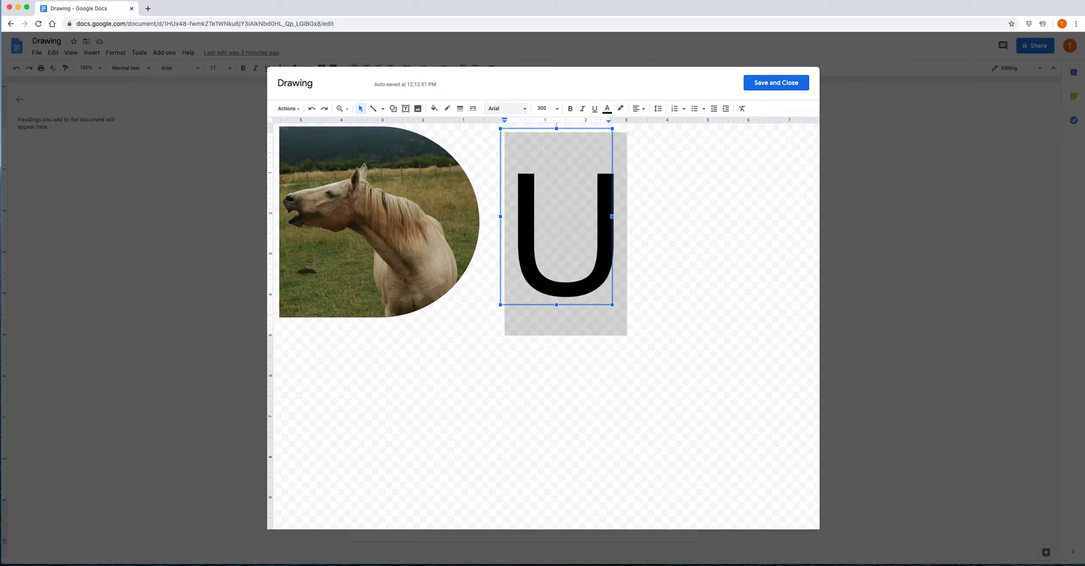
Make the letter U bold and italic and set its font to Amatic SC.
click(571, 109)
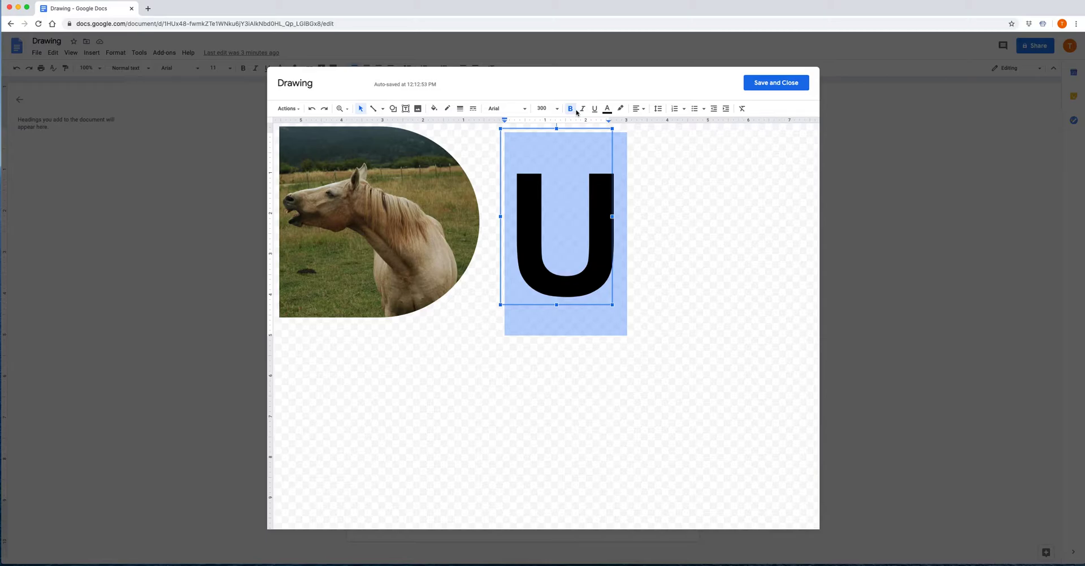
click(583, 109)
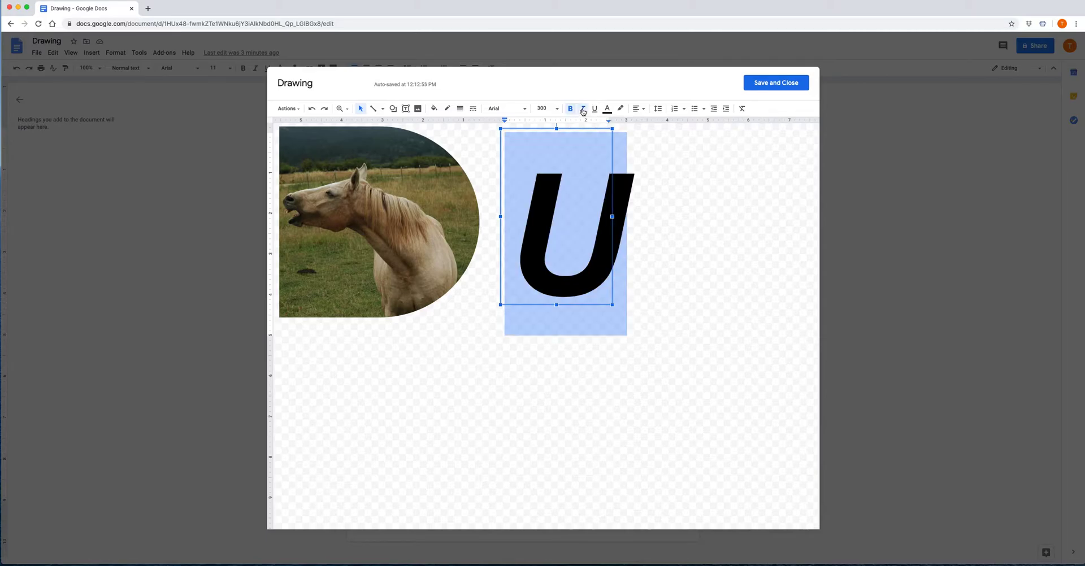
click(523, 110)
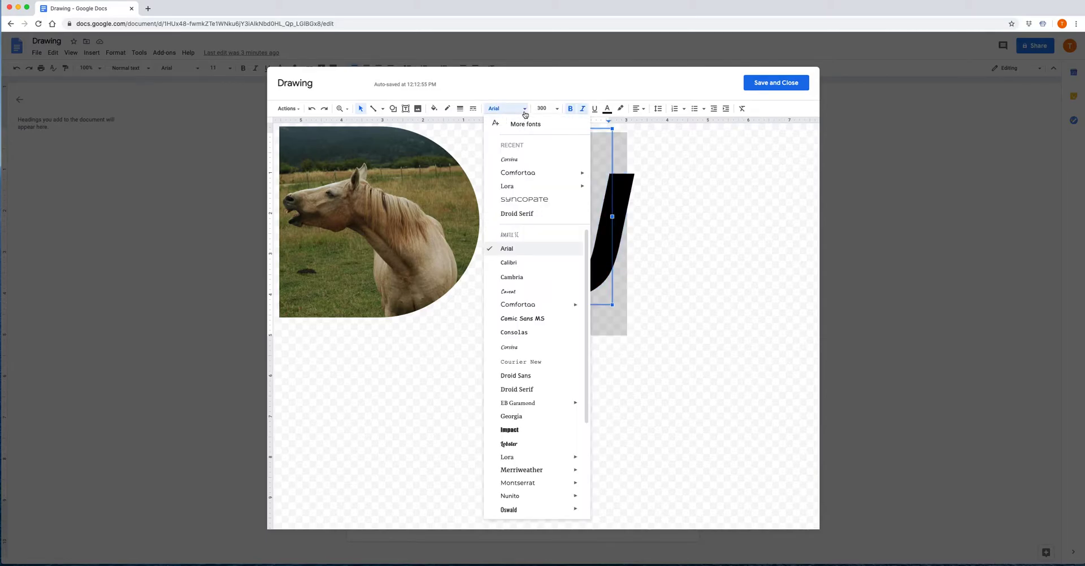
click(524, 233)
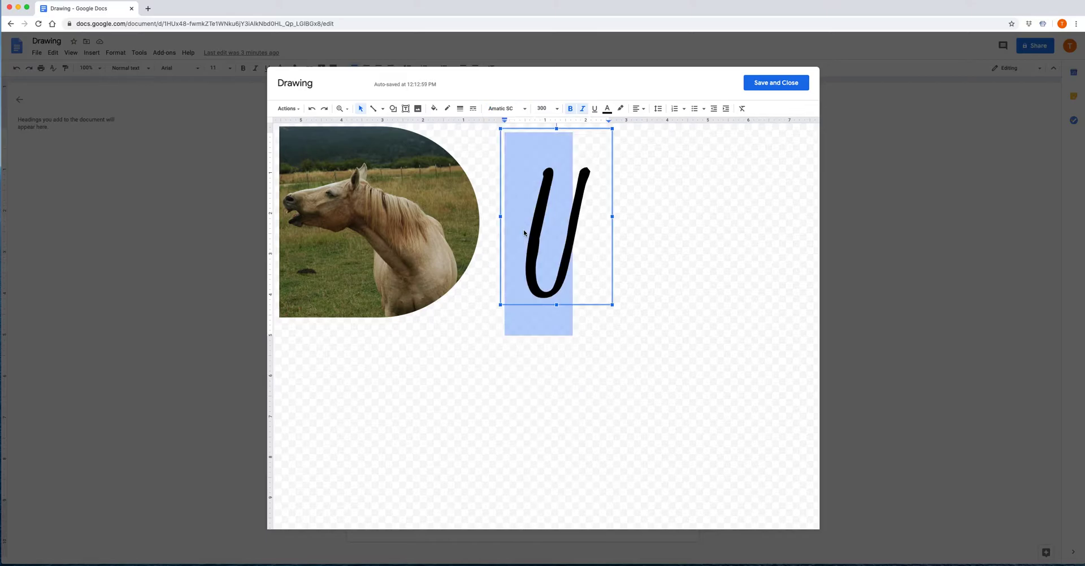
Move the U text box about half an inch closer to the horse picture and deselect it.
click(649, 199)
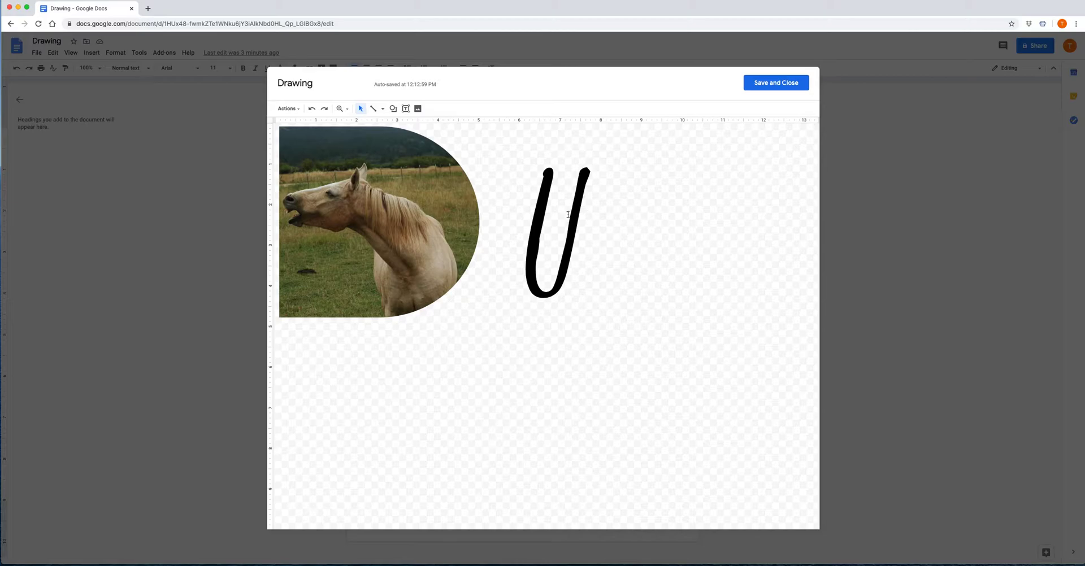
click(579, 212)
click(657, 222)
click(572, 219)
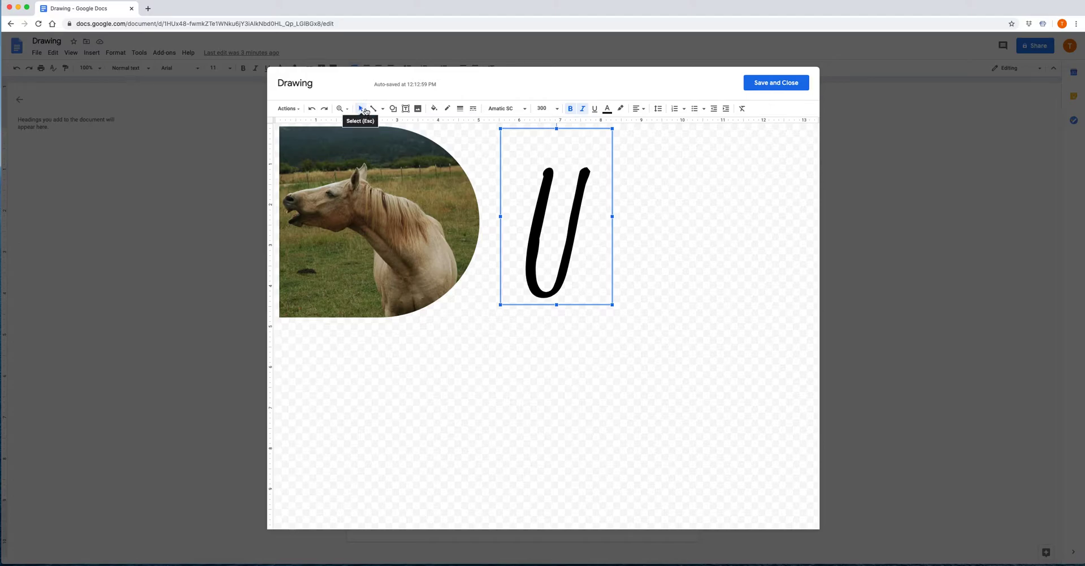
drag(577, 208, 556, 210)
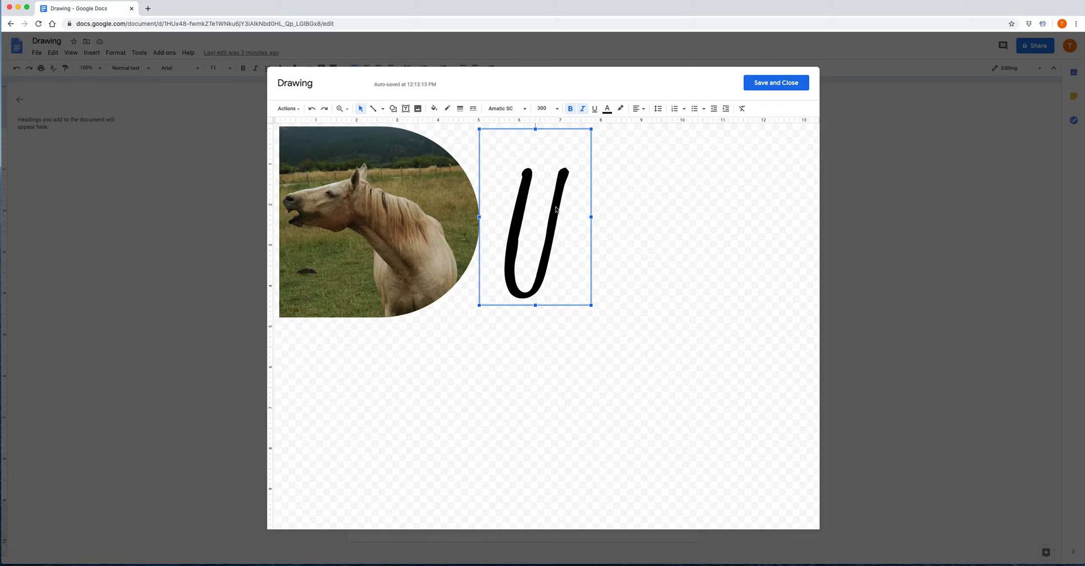
click(622, 210)
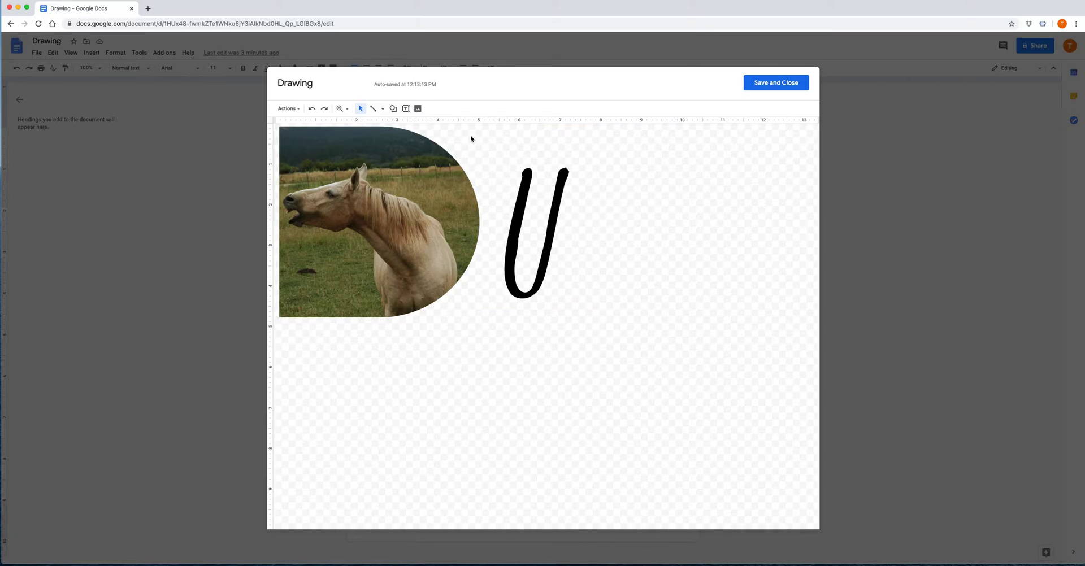
Undo the move, all formatting of the letter U and the text box itself.
click(312, 109)
click(313, 109)
click(312, 110)
click(312, 109)
click(312, 109)
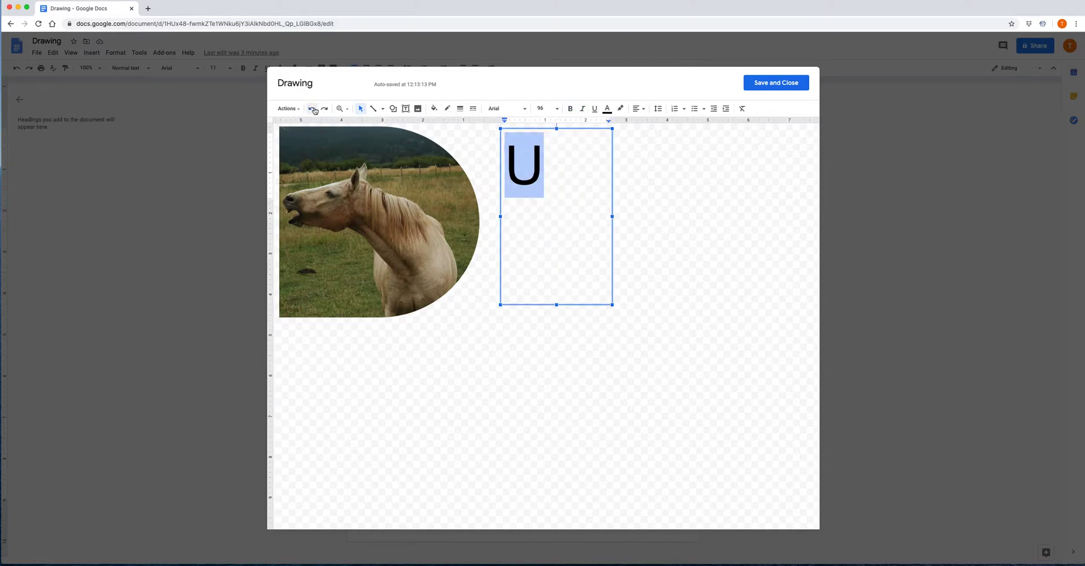
click(312, 109)
click(313, 109)
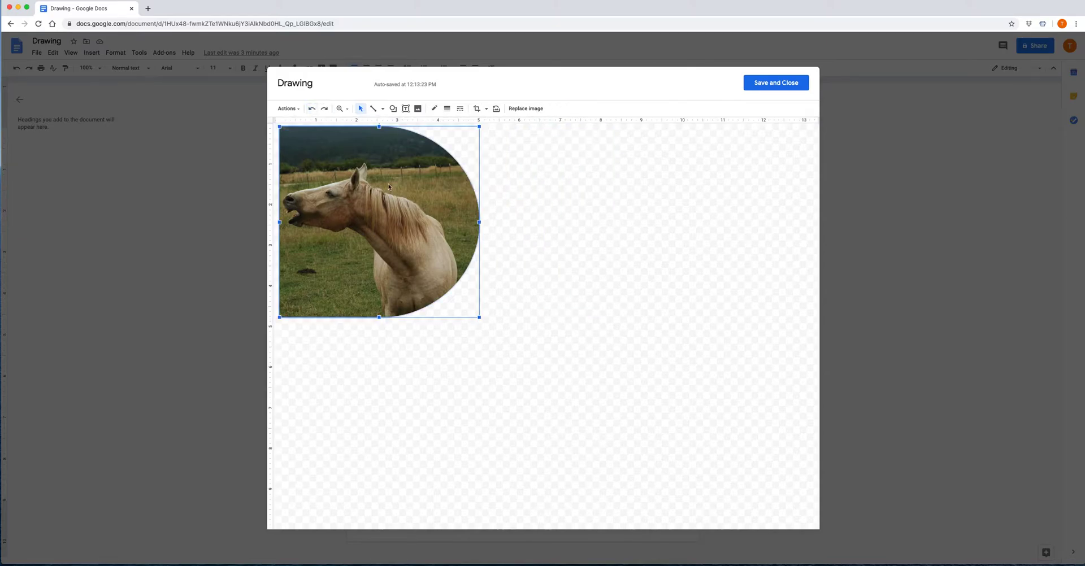
Draw a text box about 3 by 4.8 inches beside the horse picture and enter U in it.
click(406, 110)
drag(491, 124, 614, 319)
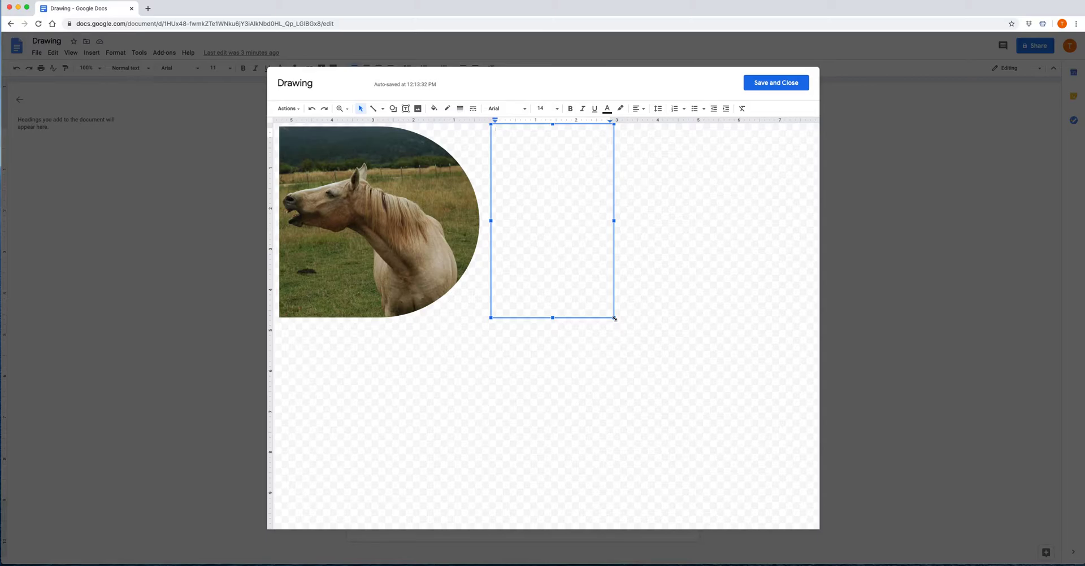
text(U)
Set the font size of the letter U to 400.
drag(508, 133, 476, 134)
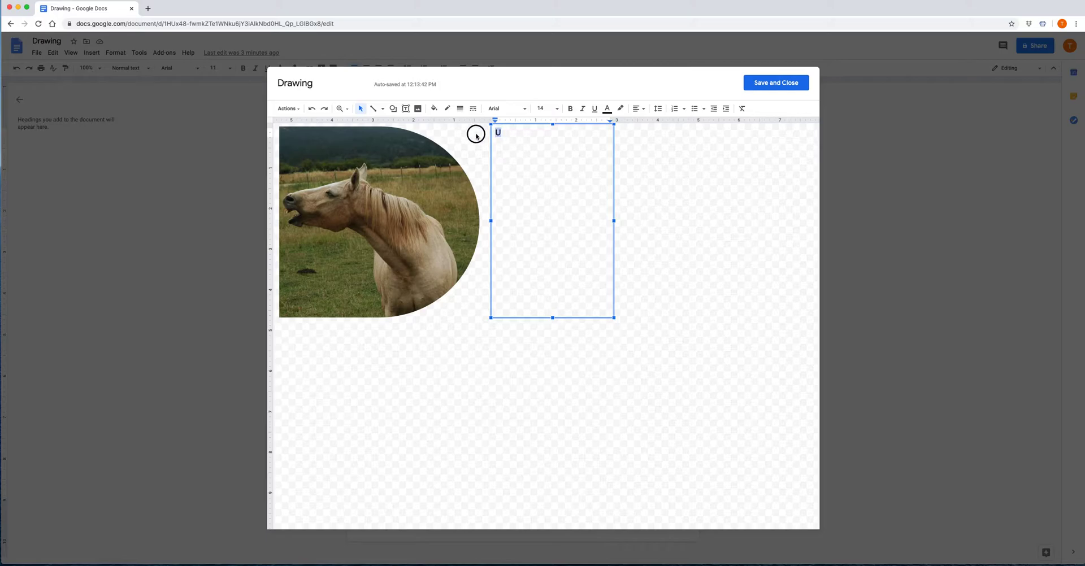
click(547, 108)
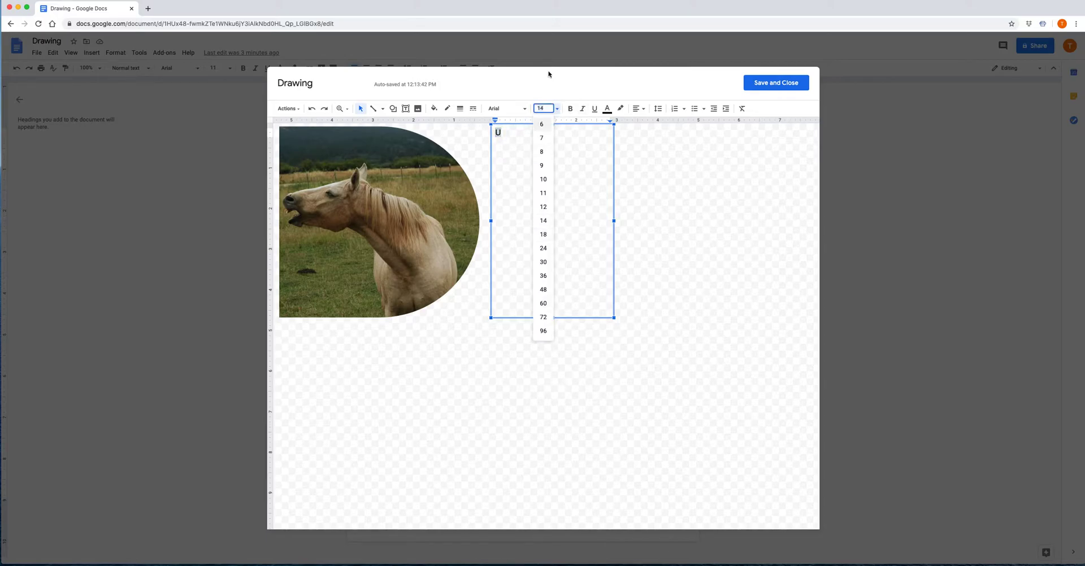
key(BackSpace)
key(BackSpace)
text(600)
key(Return)
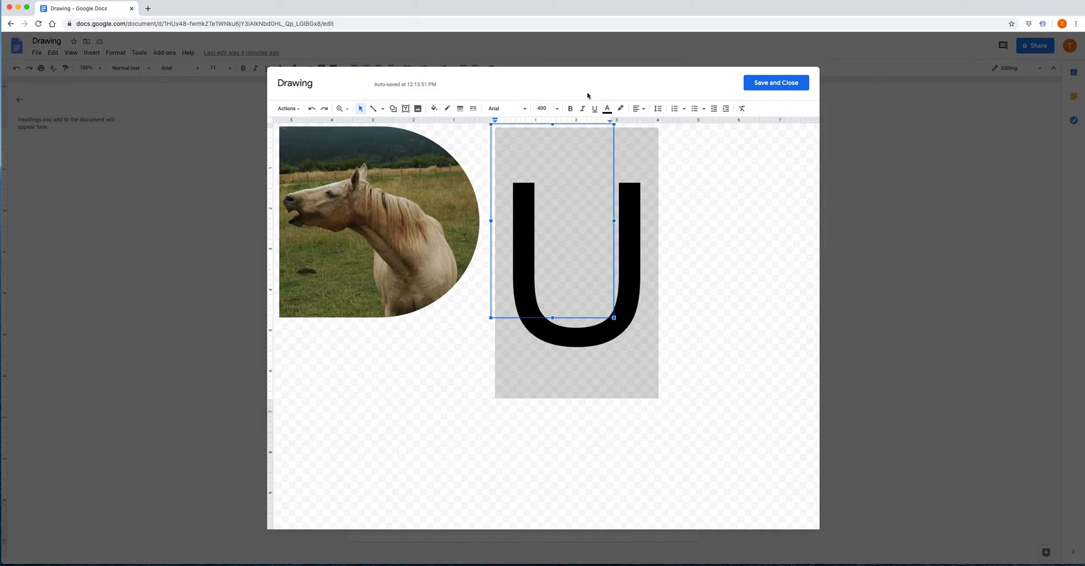
Make the U italic and bold, try the Pacifico font, and settle on Amatic SC.
click(583, 109)
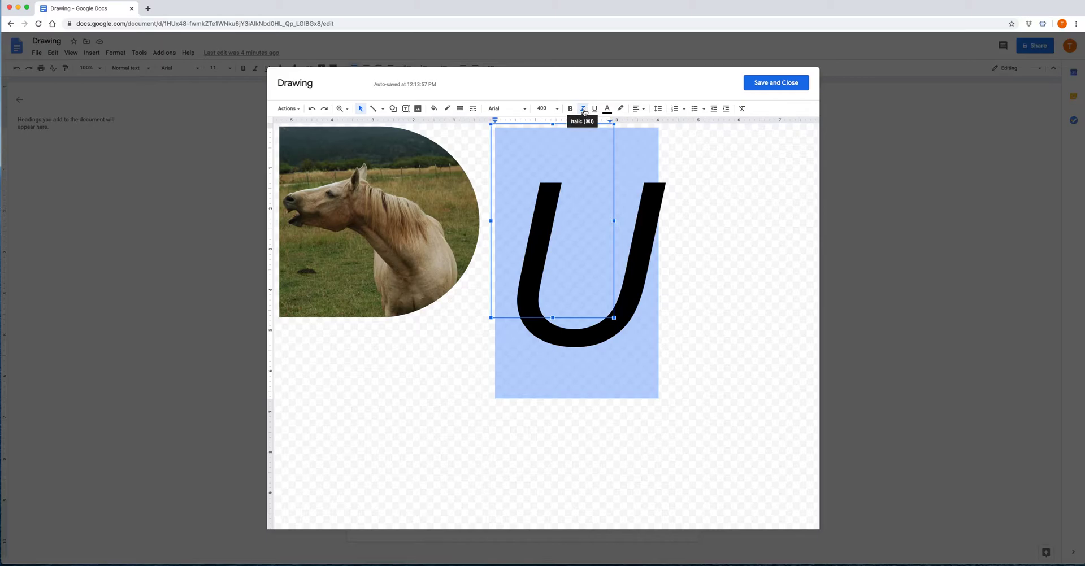
click(570, 110)
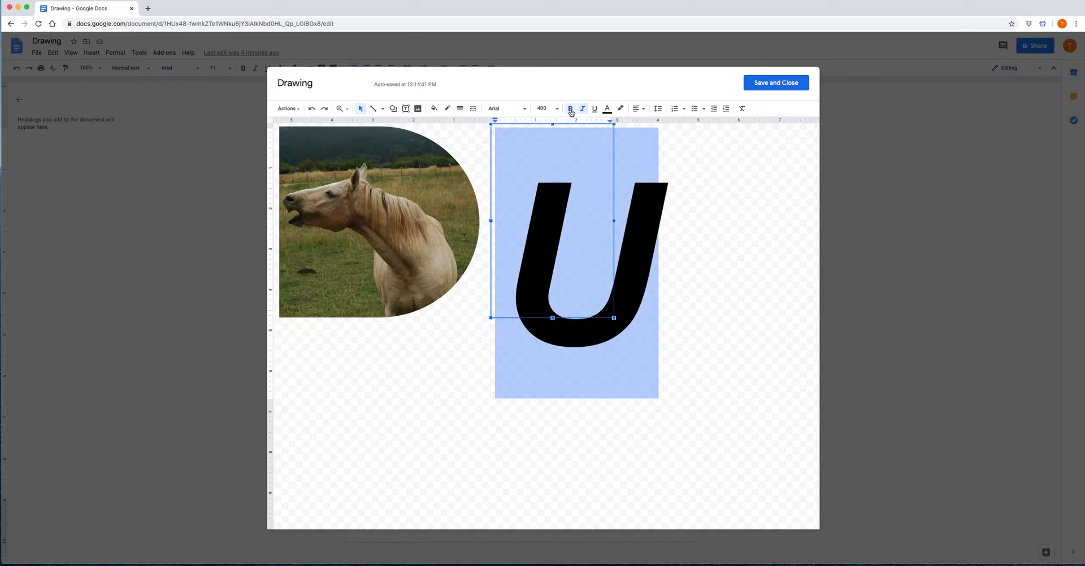
click(525, 112)
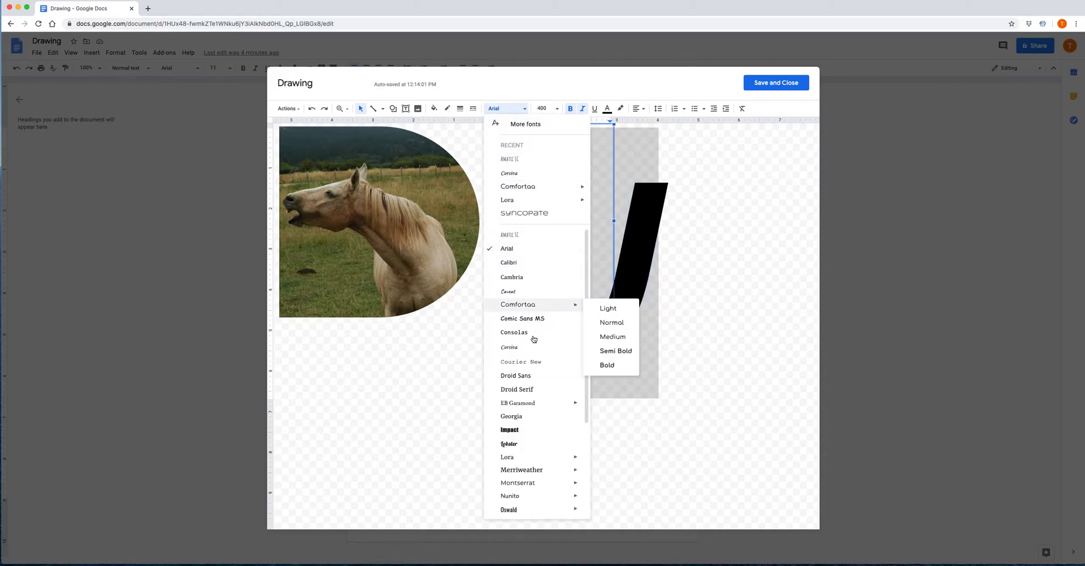
scroll(534, 363, down, 5)
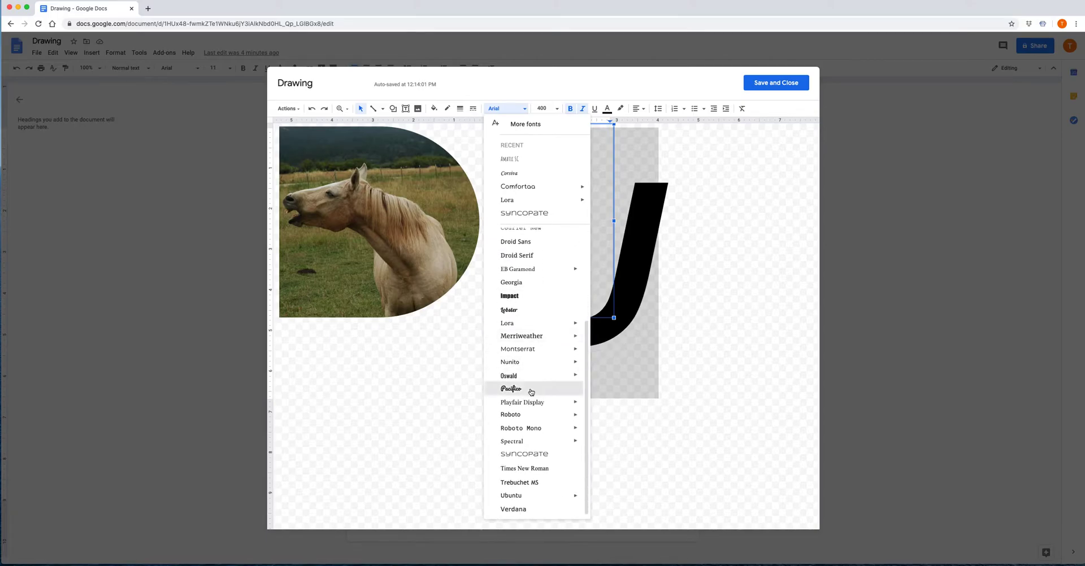
click(531, 389)
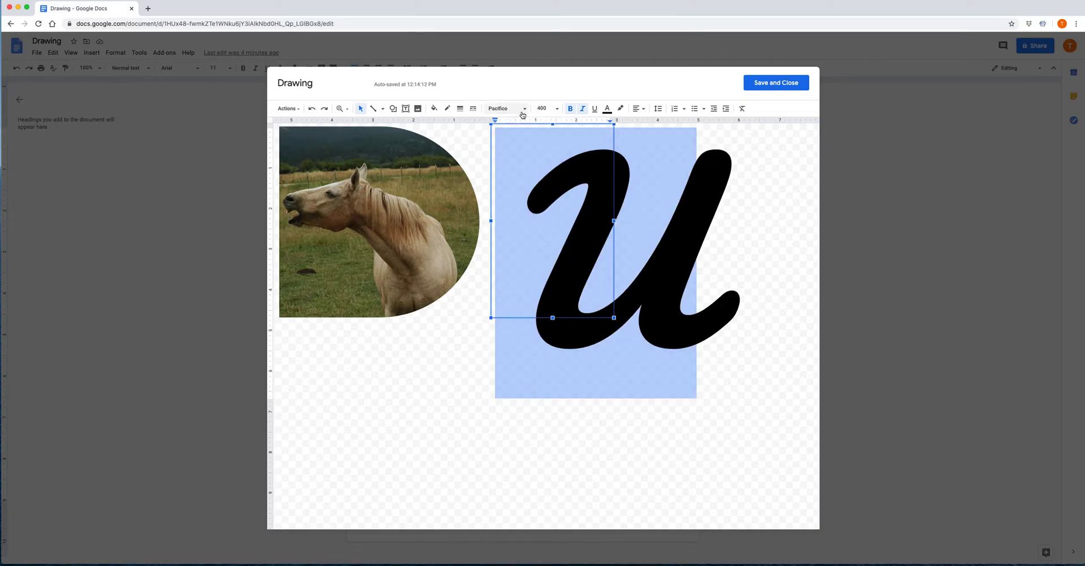
click(517, 108)
click(513, 170)
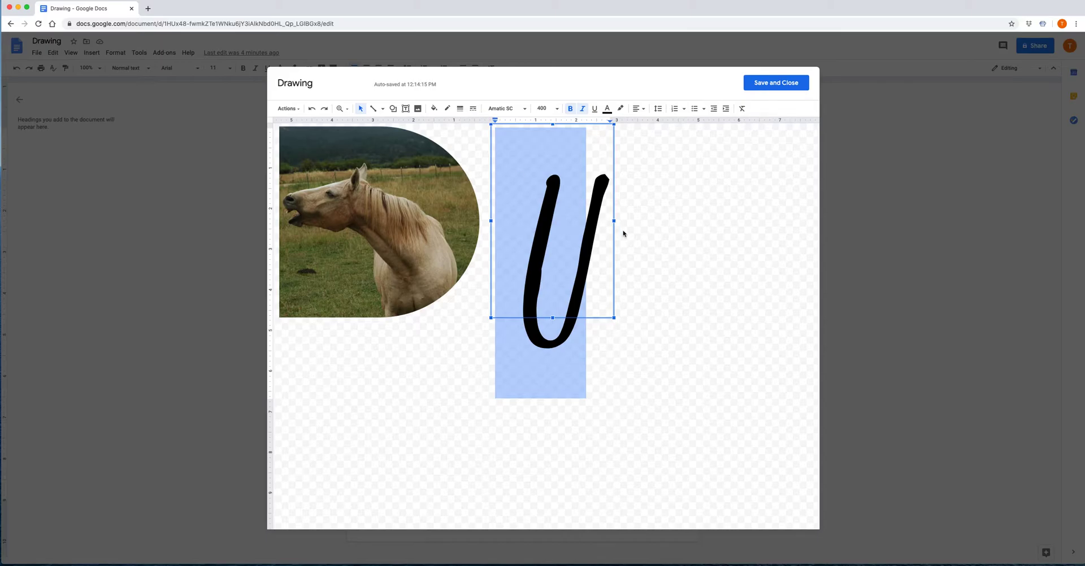
Move the letter U up and closer to the horse picture so the two line up vertically, and deselect it.
click(678, 233)
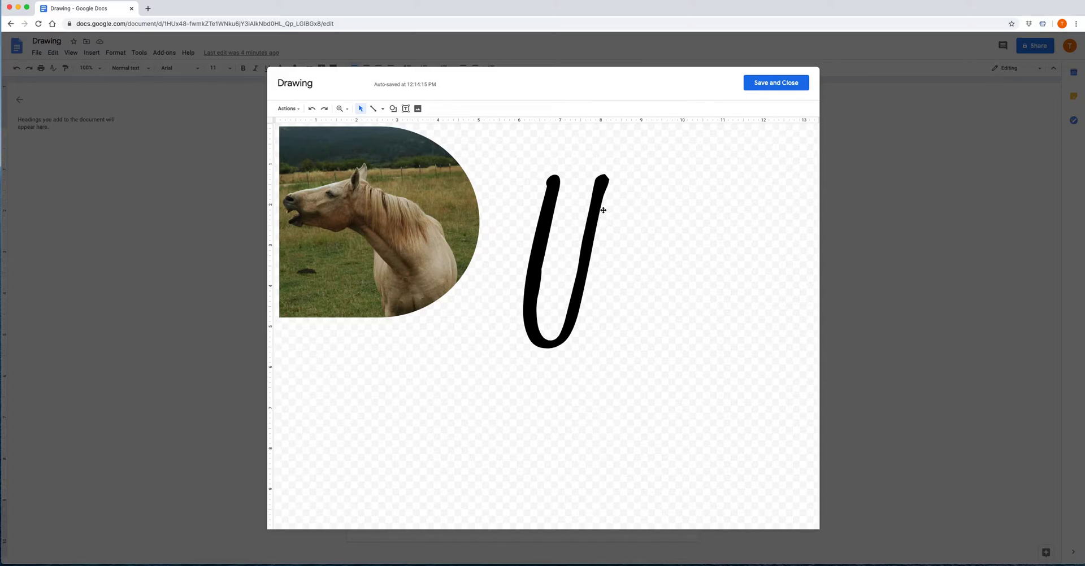
drag(603, 210, 567, 172)
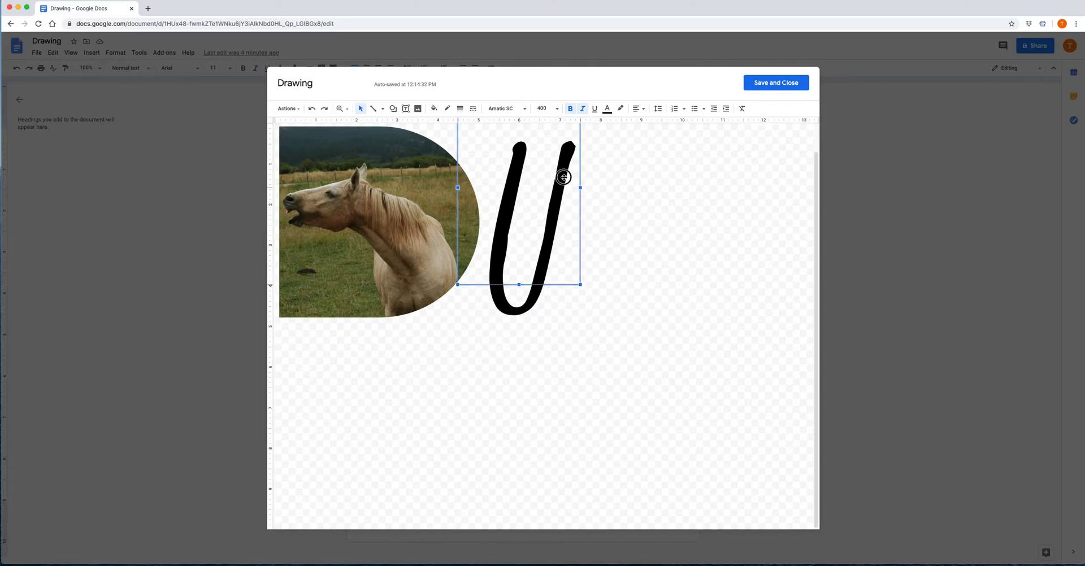
click(647, 248)
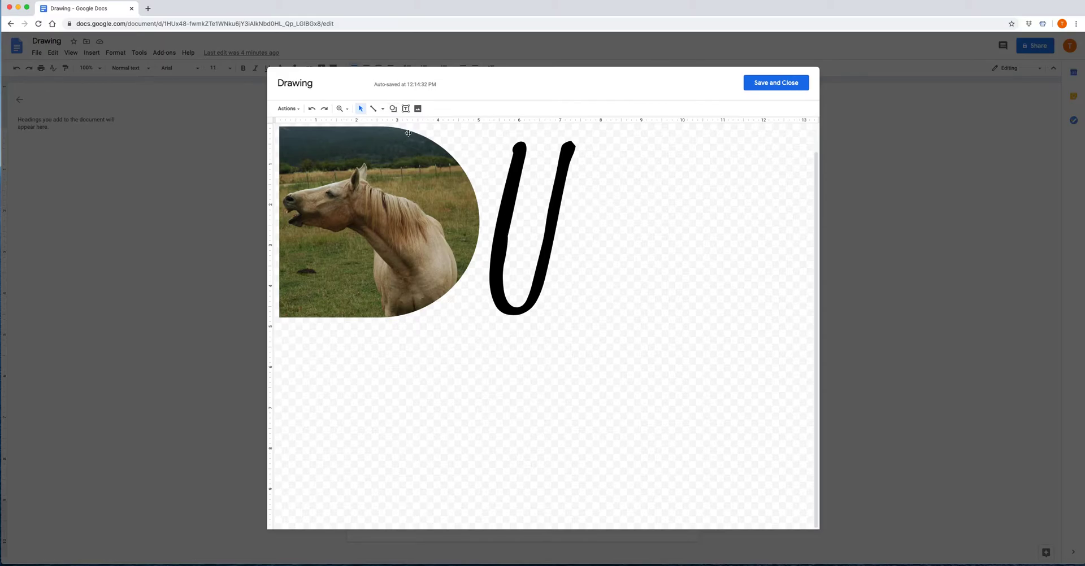
Draw a D-shaped flowchart Delay shape about 3.4 by 4.5 inches on the far side of the letter U.
click(393, 111)
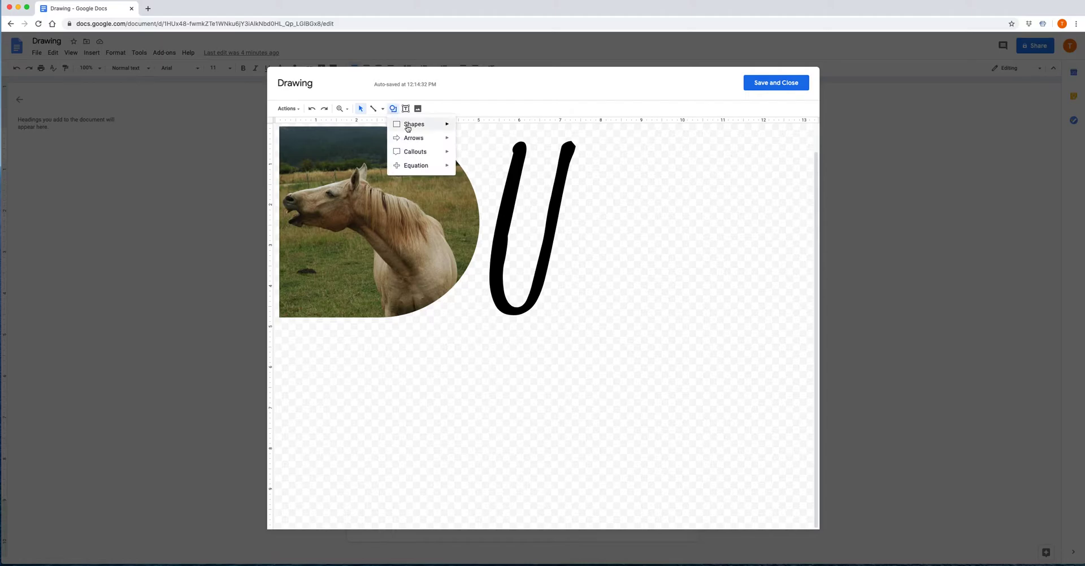
mouse_move(407, 128)
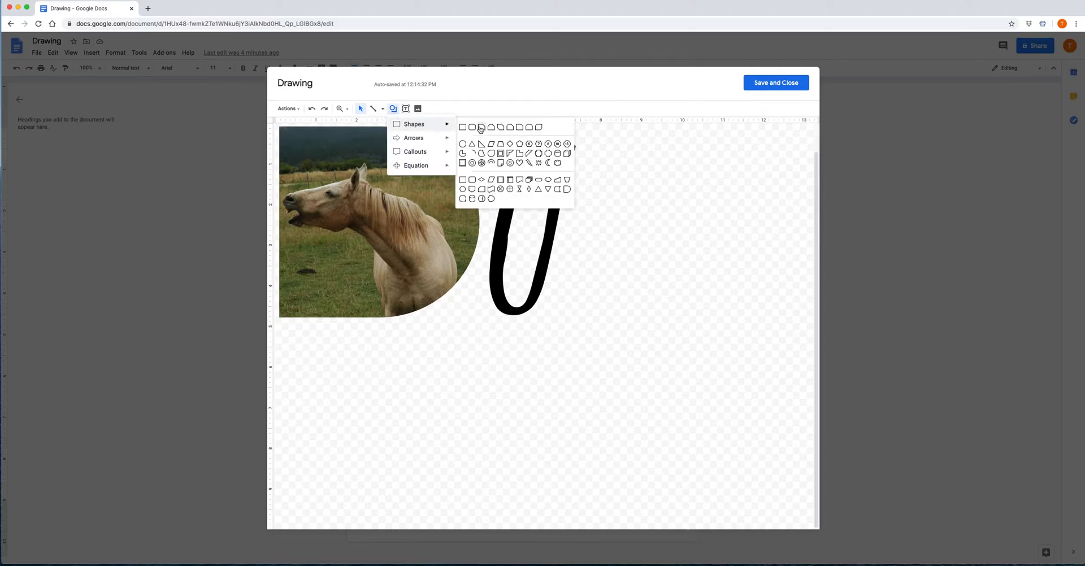
click(569, 189)
drag(604, 135, 741, 315)
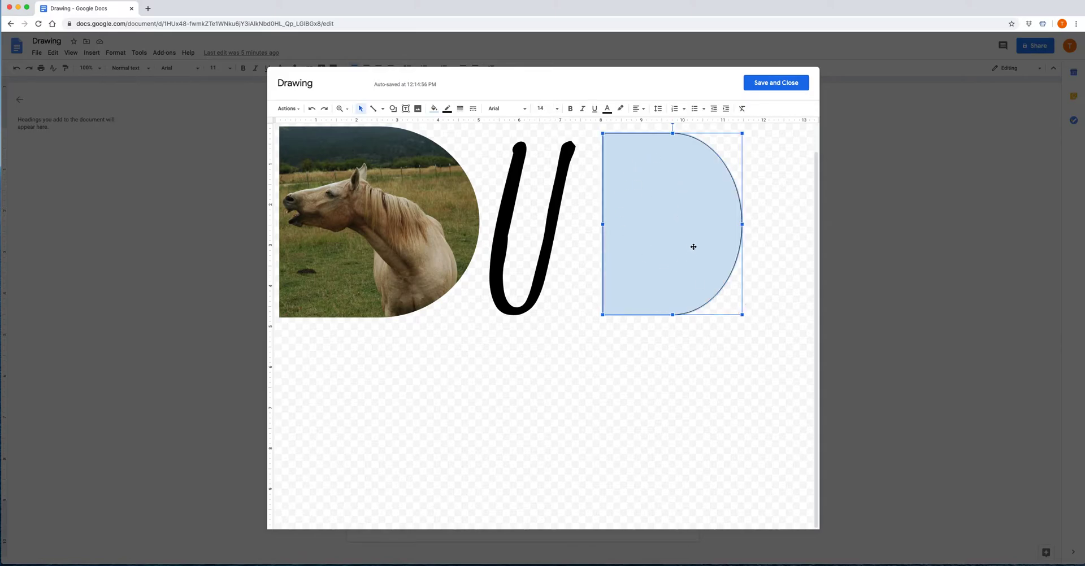
Fill the D-shaped figure with light green and color its border yellow.
click(433, 109)
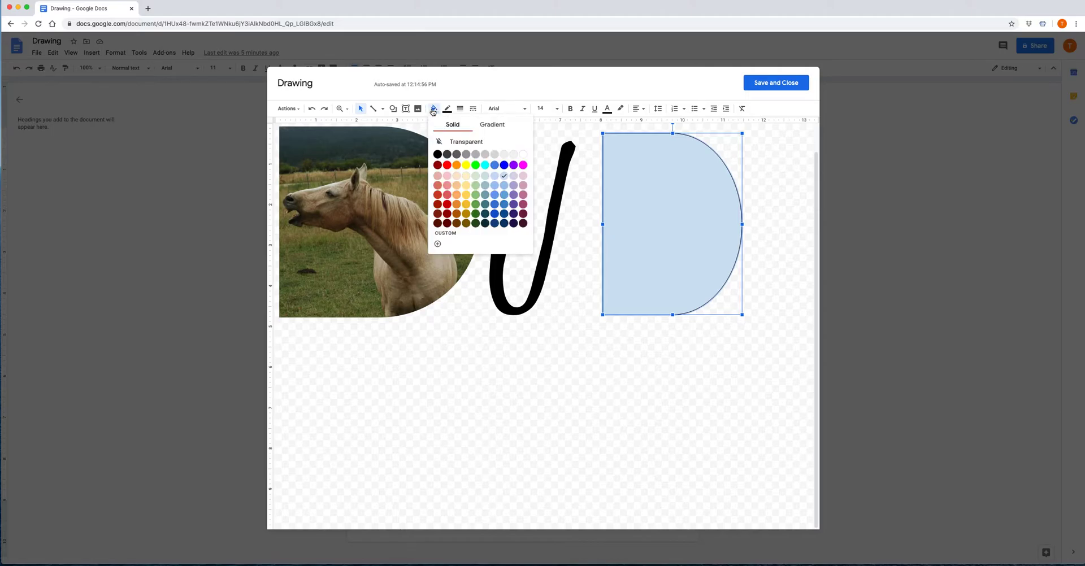
click(476, 182)
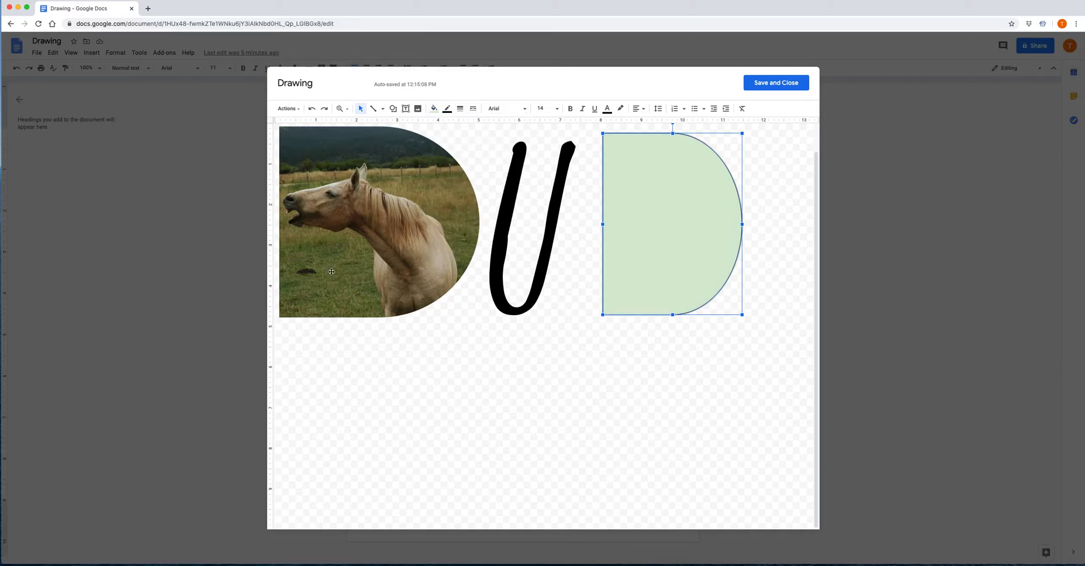
click(449, 113)
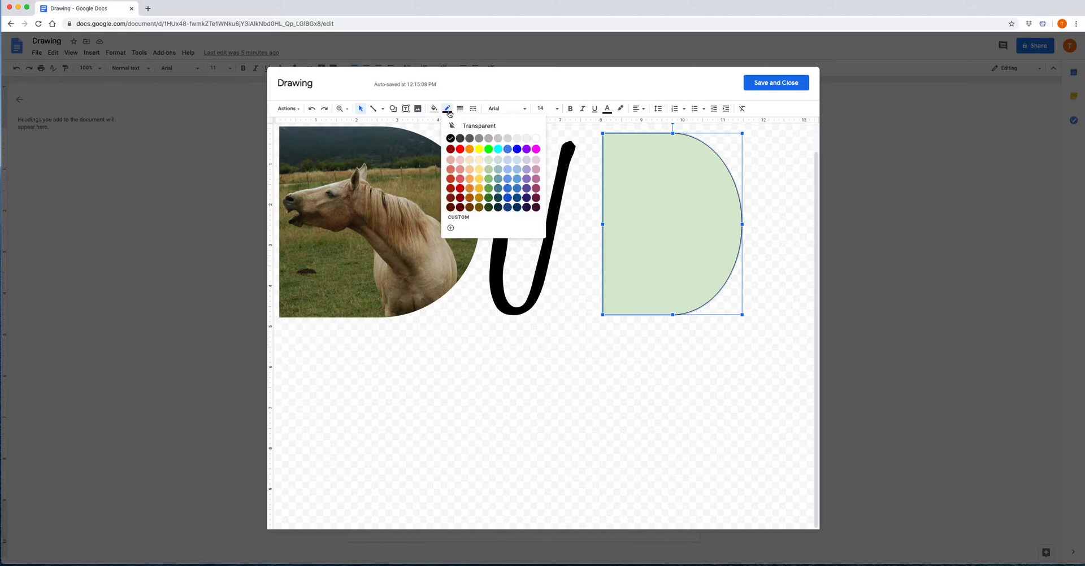
click(479, 150)
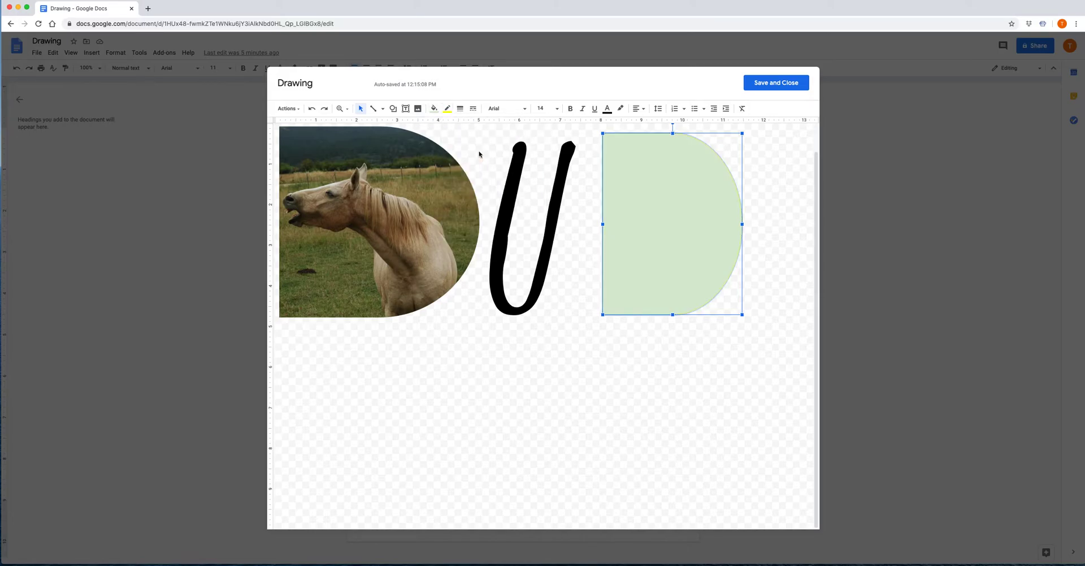
Replace the border color of the D-shaped figure with a custom muted olive green.
click(449, 110)
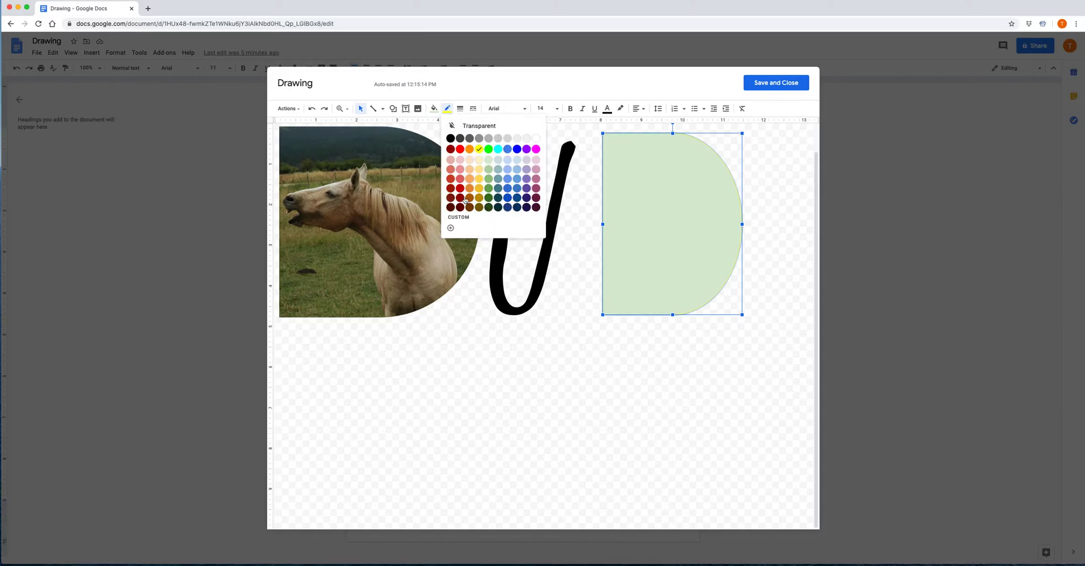
click(451, 229)
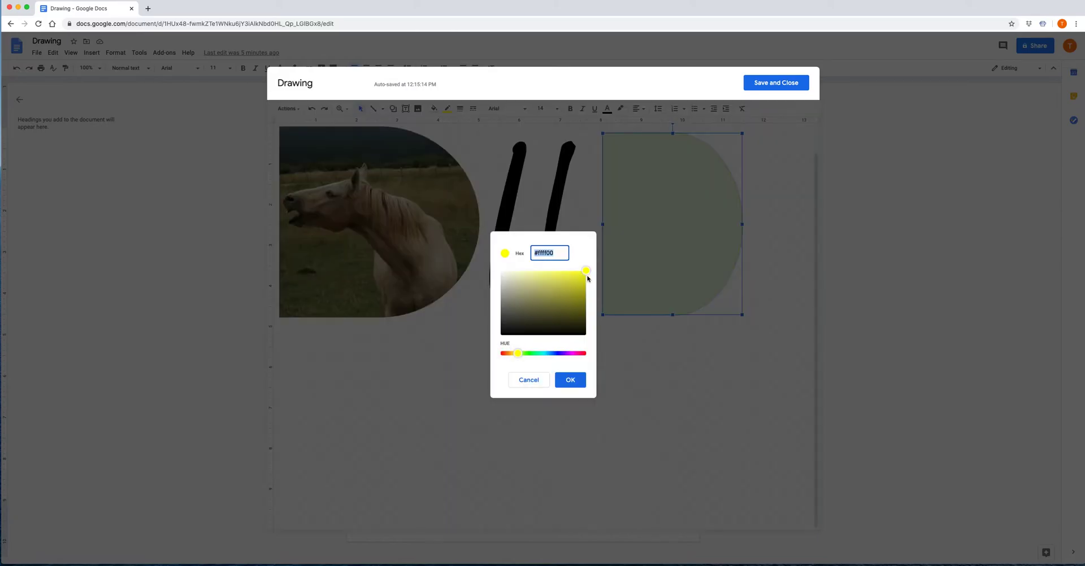
drag(516, 354, 521, 356)
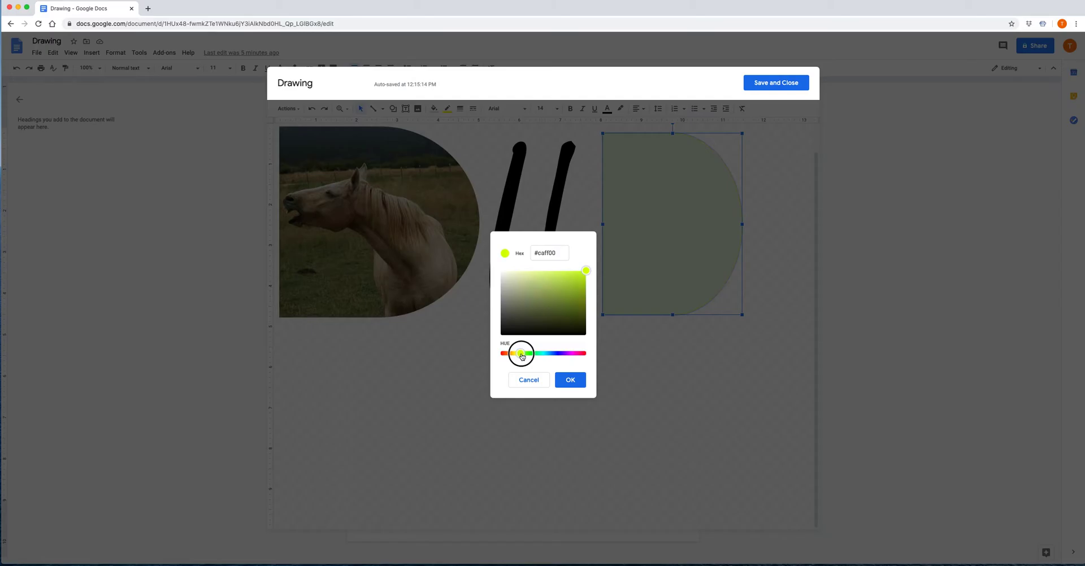
click(564, 276)
drag(564, 276, 532, 292)
drag(521, 355, 517, 354)
drag(533, 293, 533, 295)
click(570, 382)
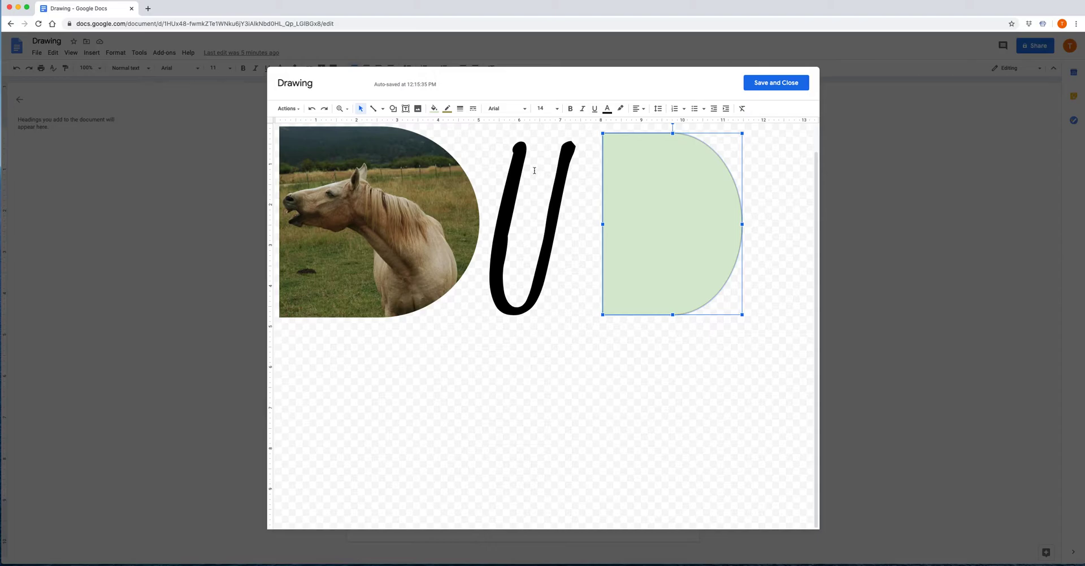
Set the border weight of the D-shaped figure to 8px.
click(460, 108)
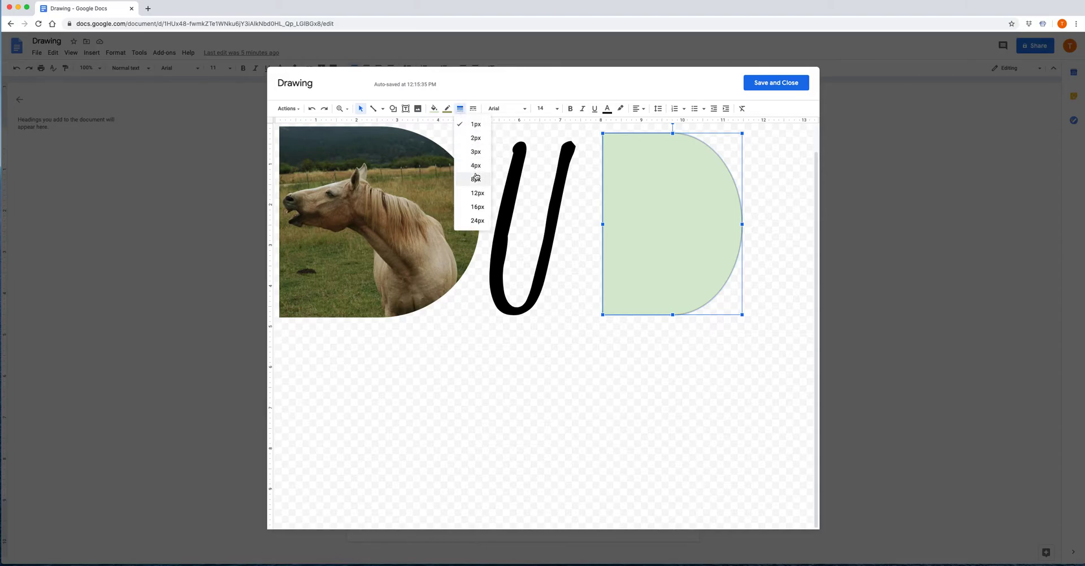
click(460, 114)
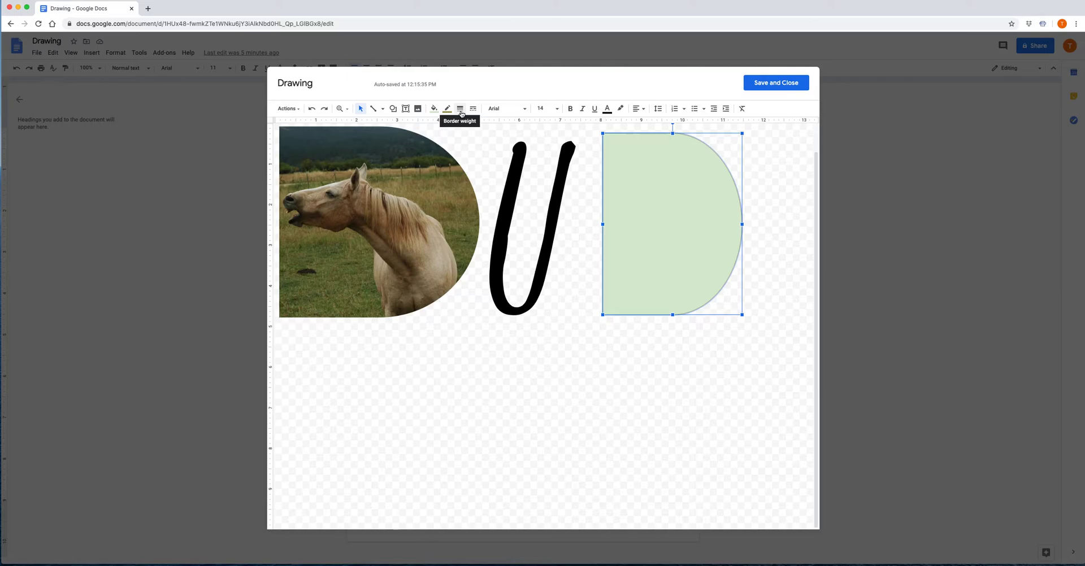
click(461, 112)
click(481, 179)
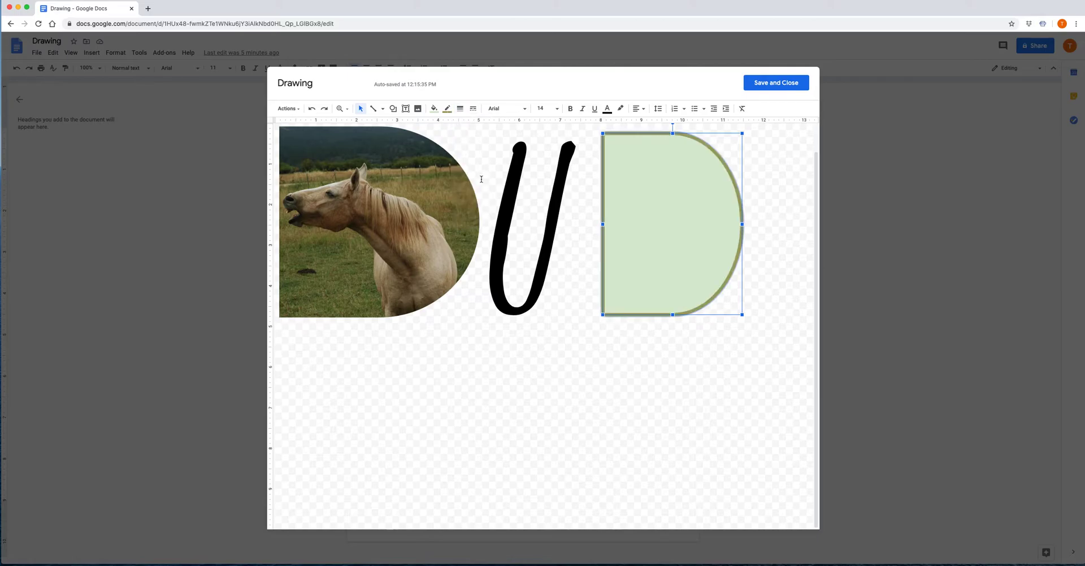
Try a dark yellow-brown fill on the D-shaped figure, replace it with a custom light tan, and deselect the figure.
click(434, 108)
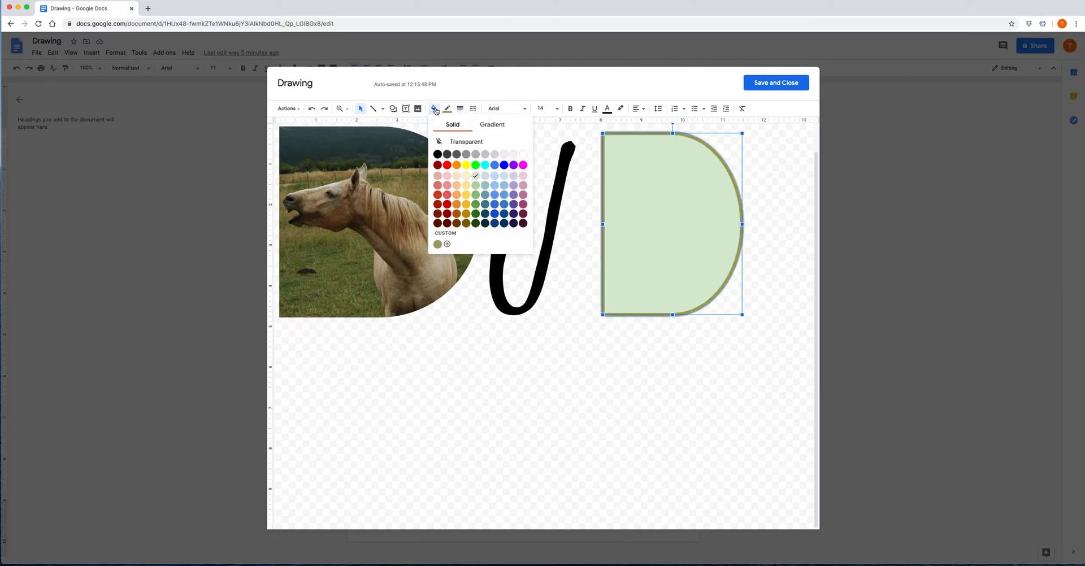
click(467, 223)
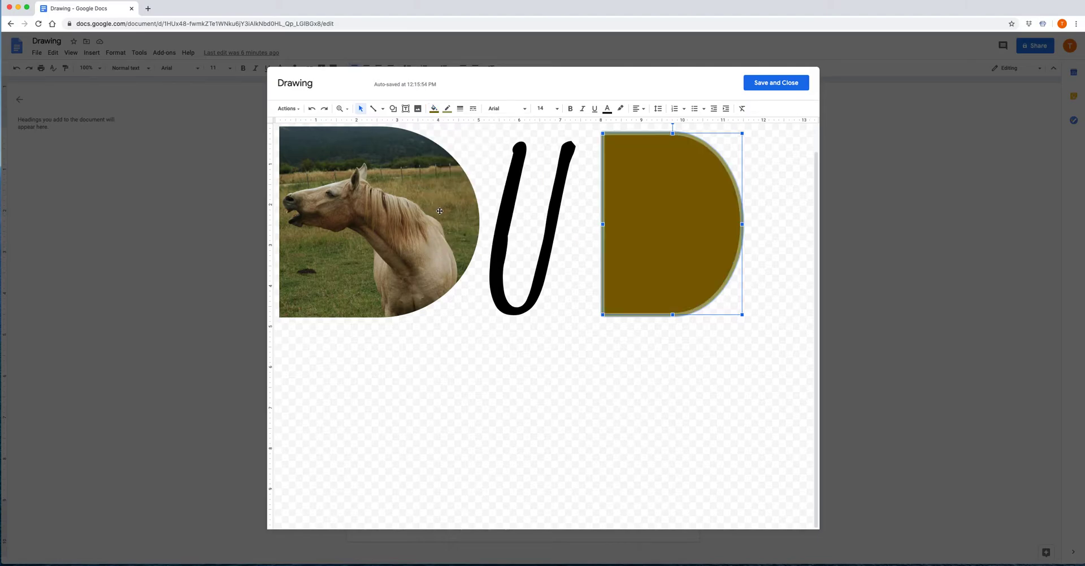
click(433, 108)
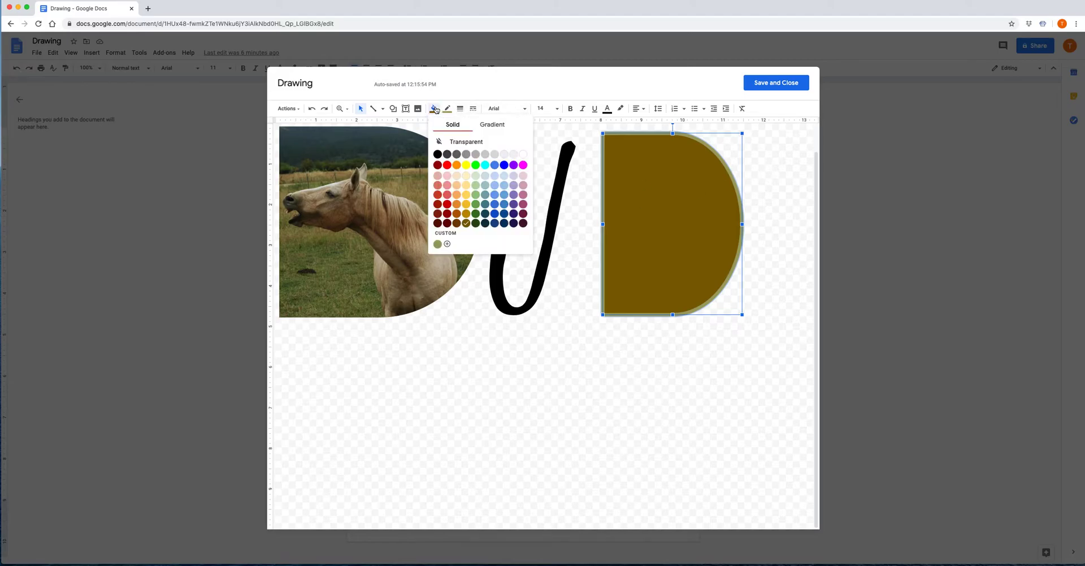
click(447, 244)
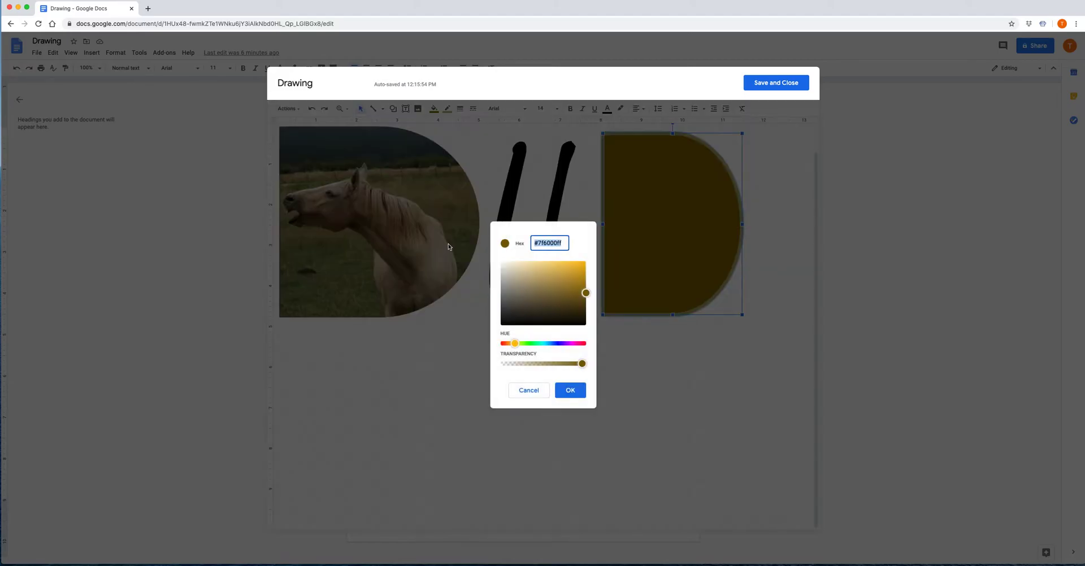
drag(587, 296, 538, 298)
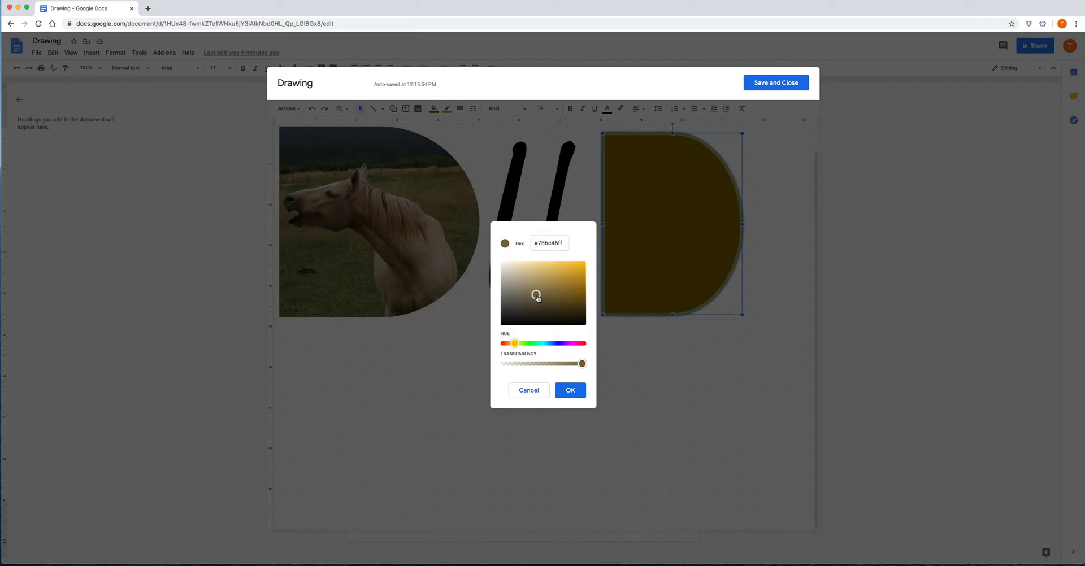
drag(536, 295, 532, 276)
click(570, 390)
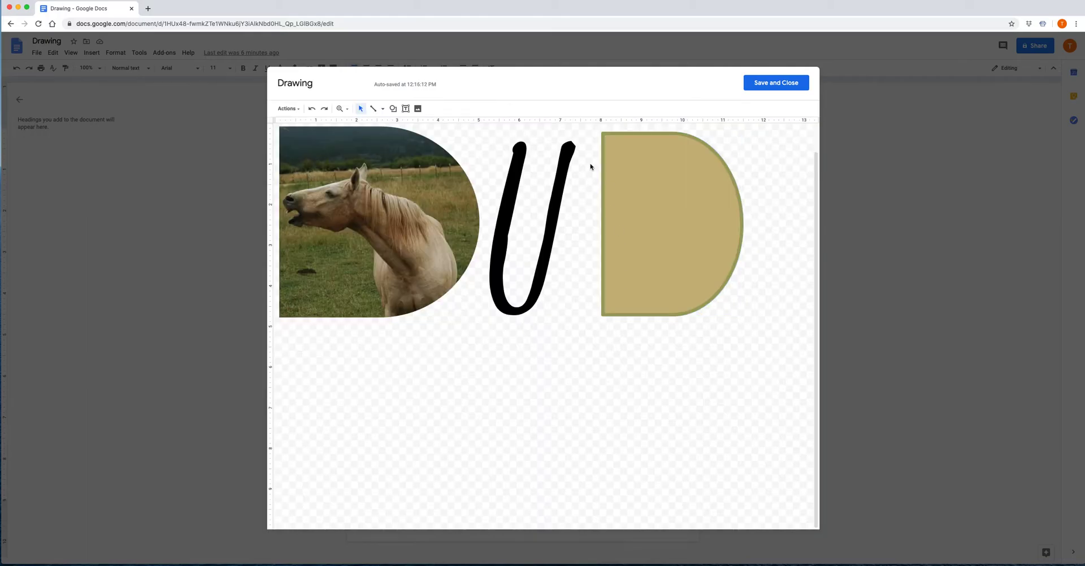
Draw a smaller flowchart Delay shape, about 2.2 by 3.4 inches, centered inside the tan D-shaped figure.
click(394, 108)
mouse_move(455, 131)
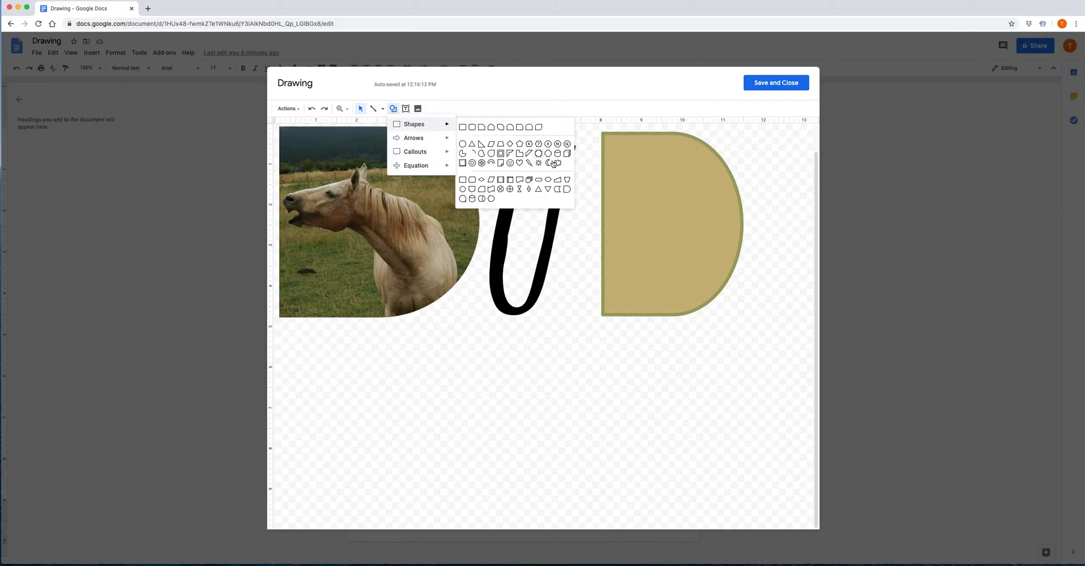
click(567, 188)
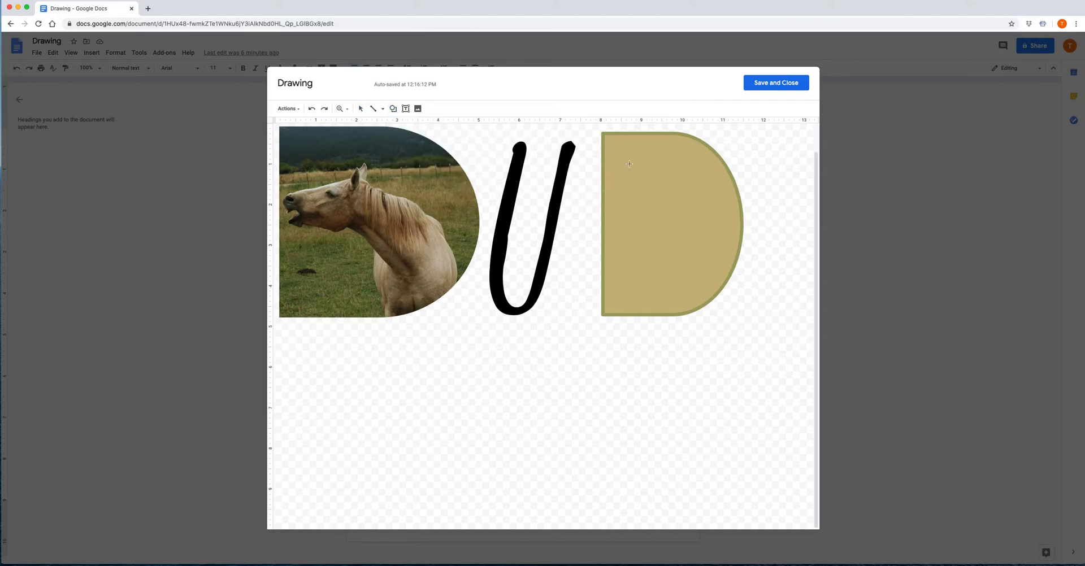
drag(624, 155, 714, 294)
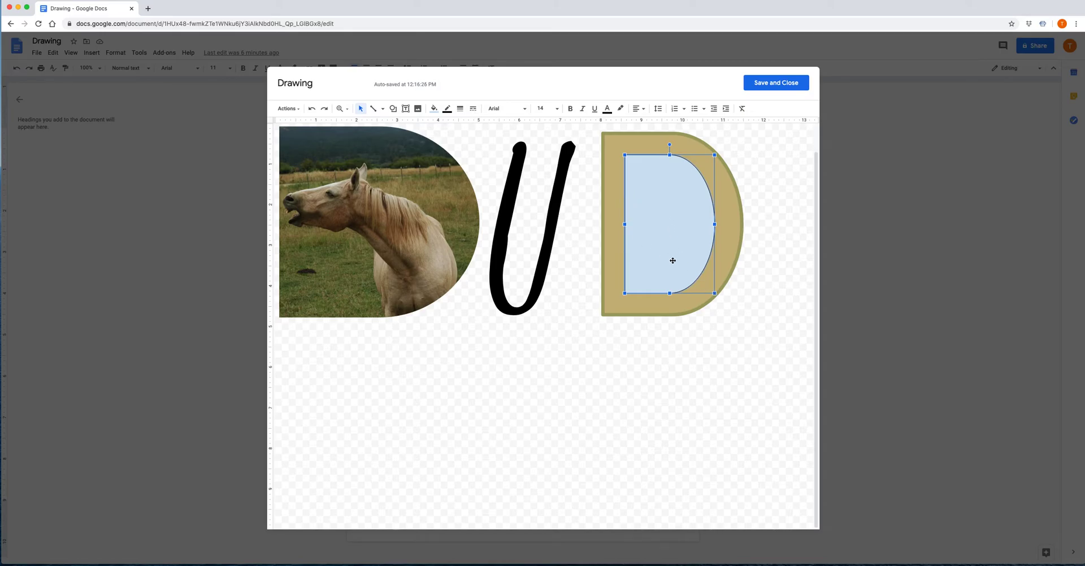
Try a transparent fill on the inner D shape, settle on white for both its fill and border, and deselect it.
click(434, 108)
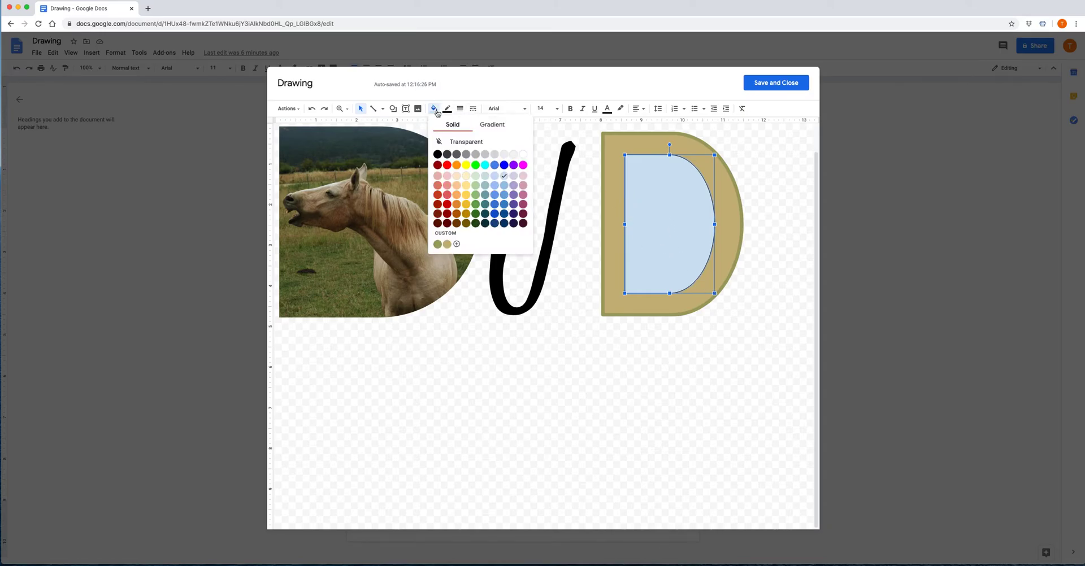
click(452, 141)
click(433, 109)
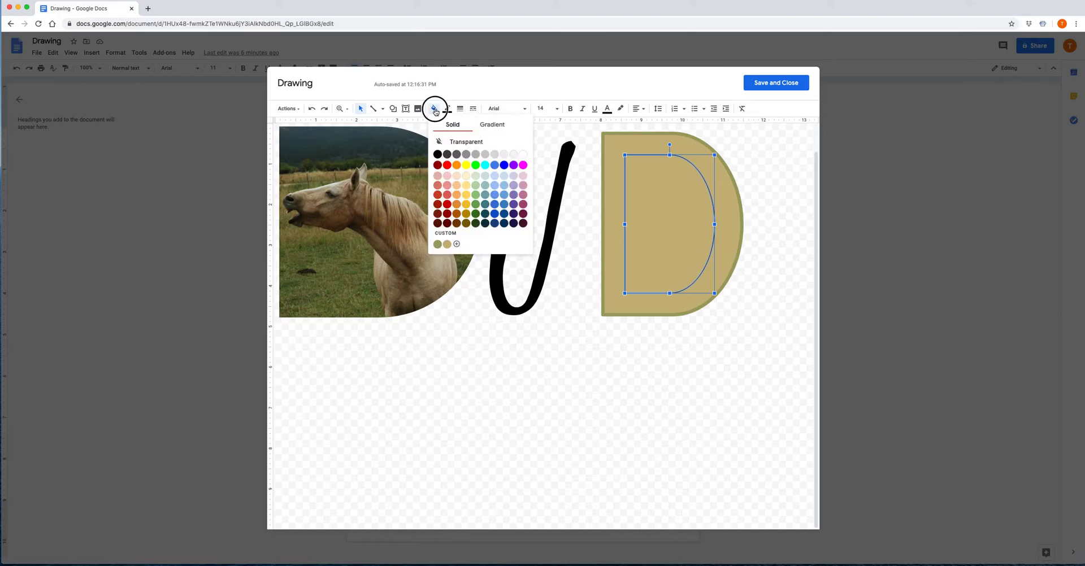
click(524, 157)
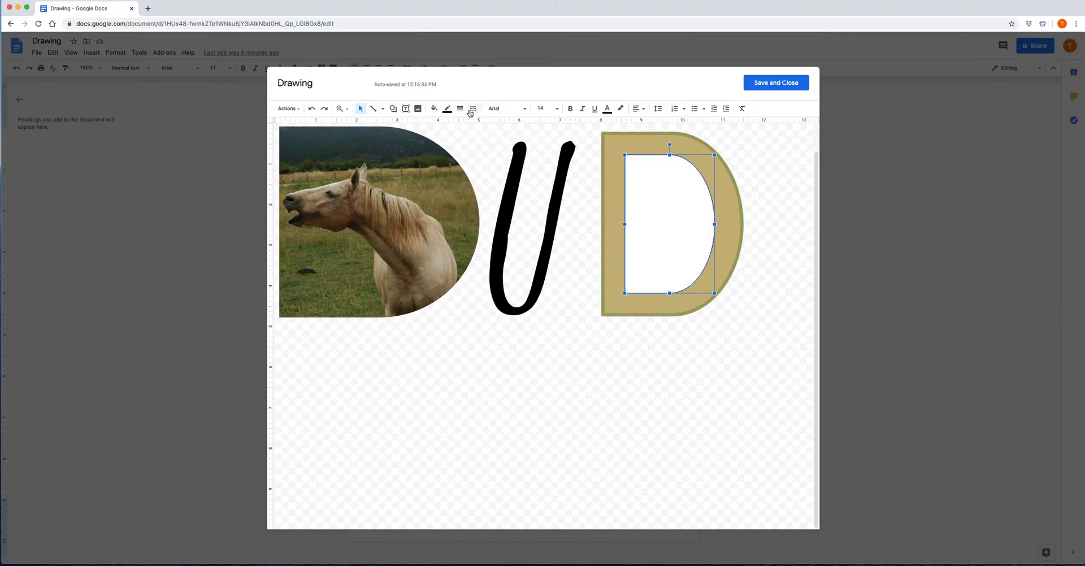
click(446, 108)
click(534, 137)
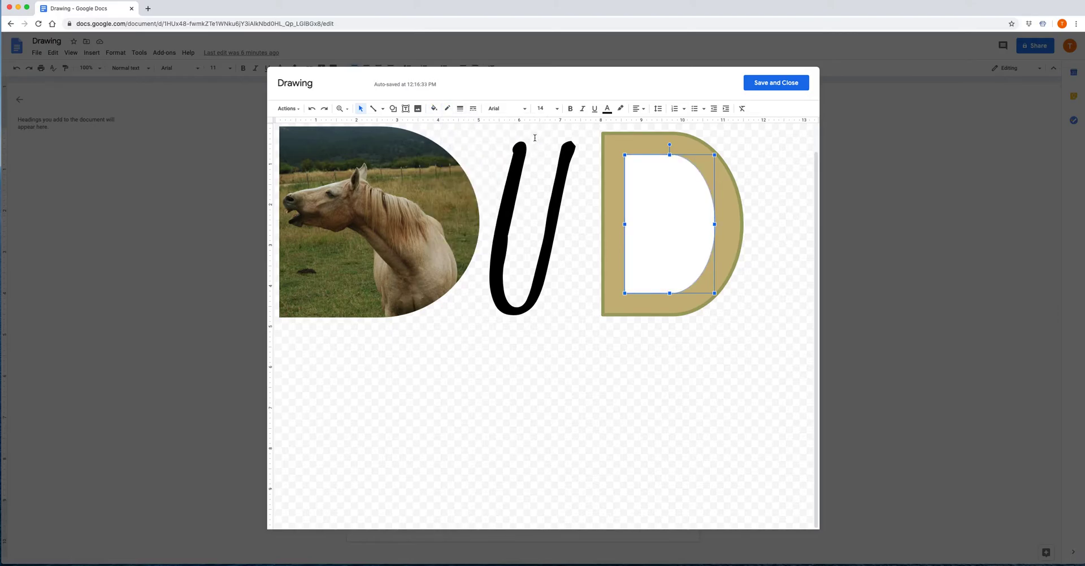
click(565, 333)
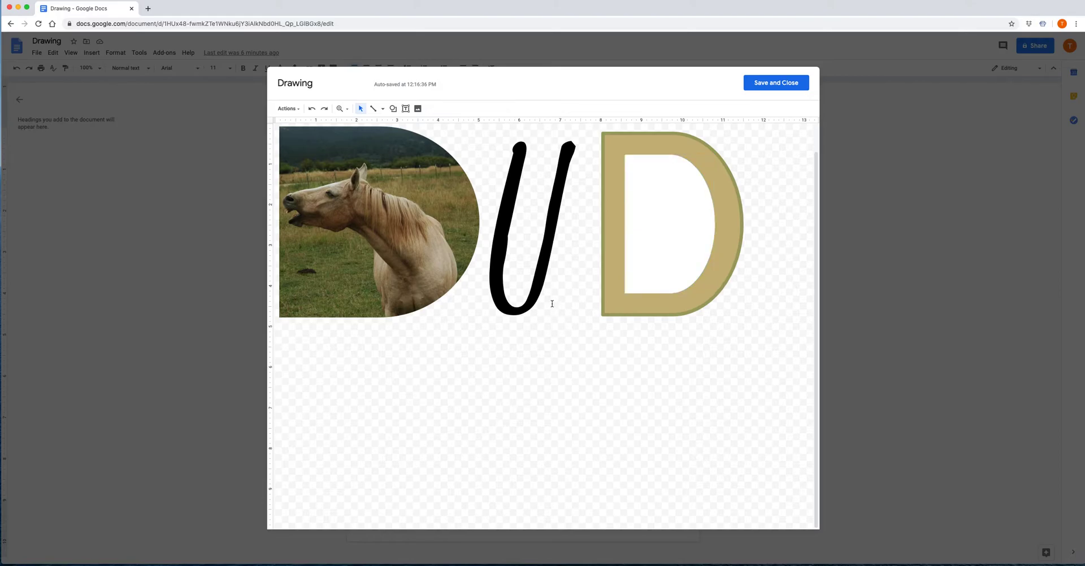
Try drawing two straight lines in the empty area below the letters, and undo both.
click(382, 110)
click(384, 124)
drag(337, 417, 651, 445)
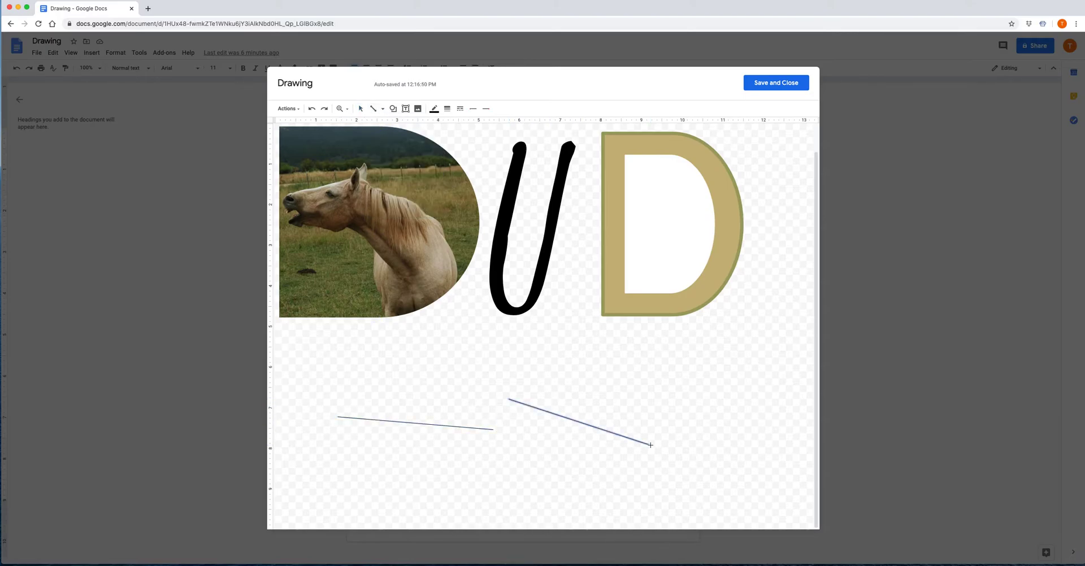
click(310, 110)
click(311, 111)
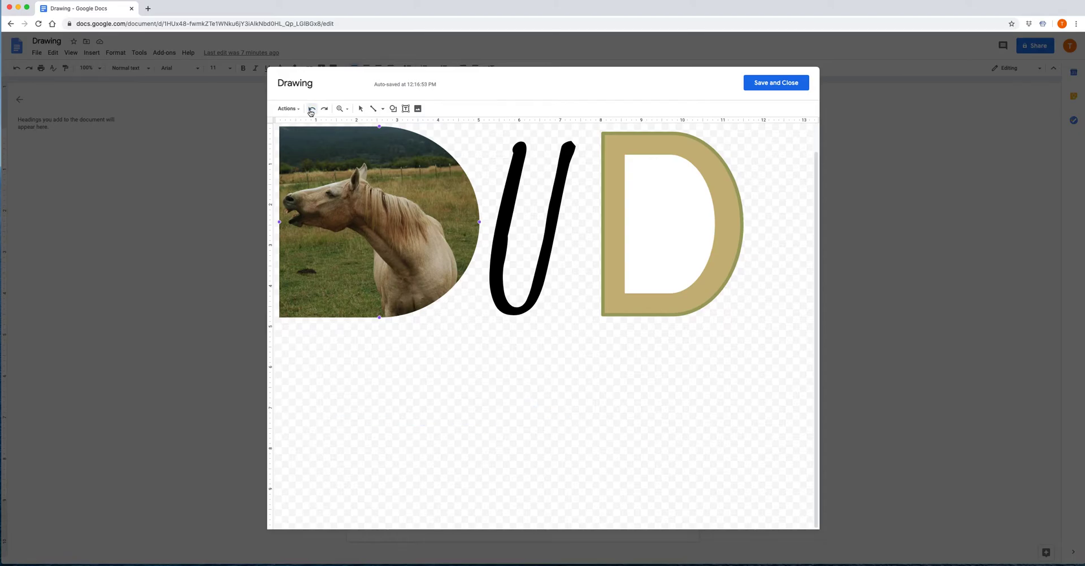
Draw three connected or adjacent arrows below the letters: a horizontal one about 6 inches long, a short slanted one and a short upright one.
click(383, 110)
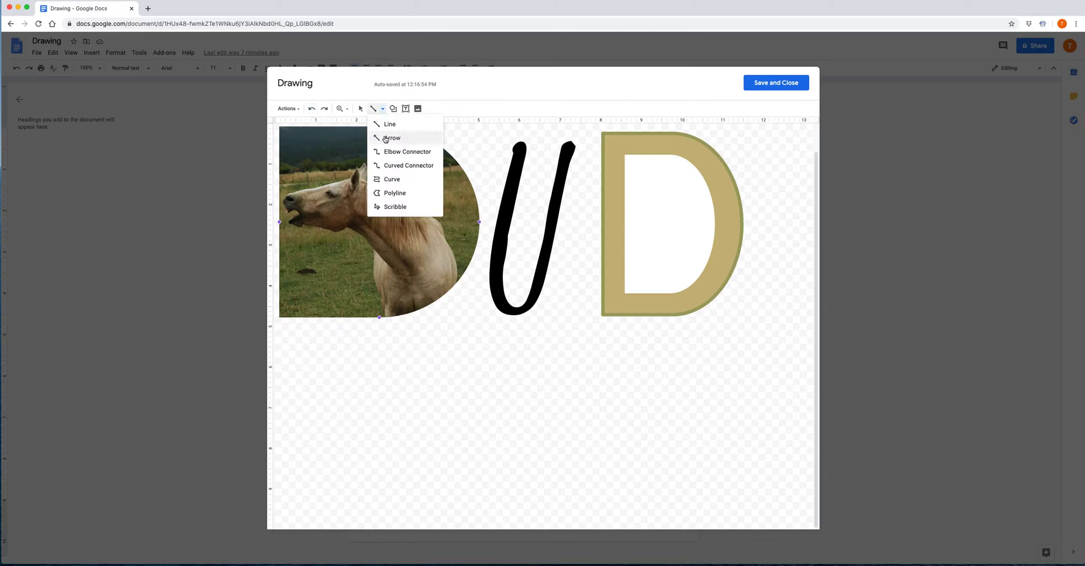
click(392, 138)
mouse_move(310, 403)
mouse_down()
mouse_move(514, 414)
mouse_move(552, 390)
mouse_move(554, 403)
mouse_move(600, 414)
mouse_move(615, 375)
mouse_up()
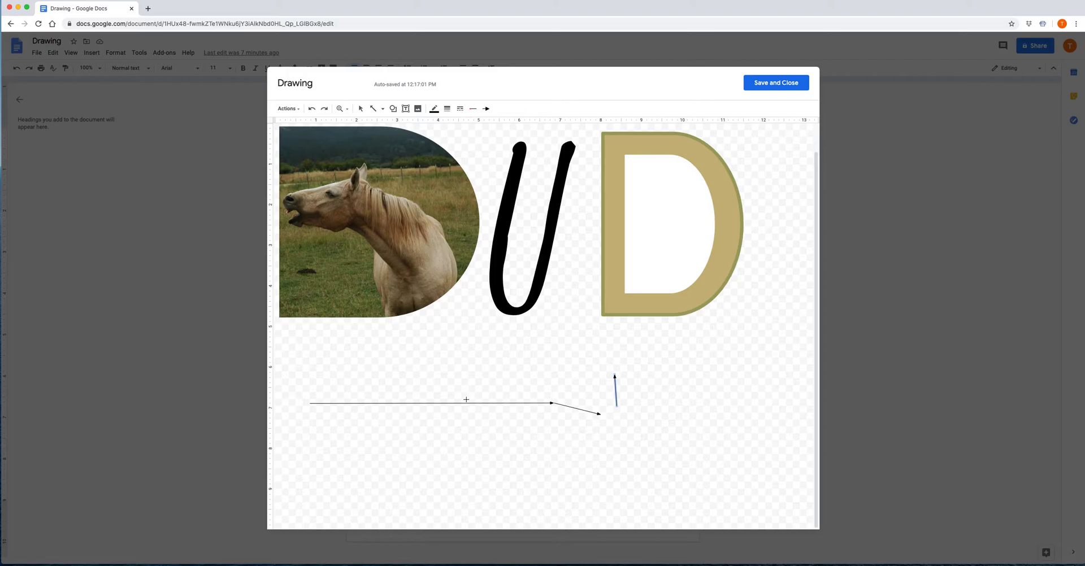
Give the short upright arrow a filled square end and a dotted line style.
click(486, 108)
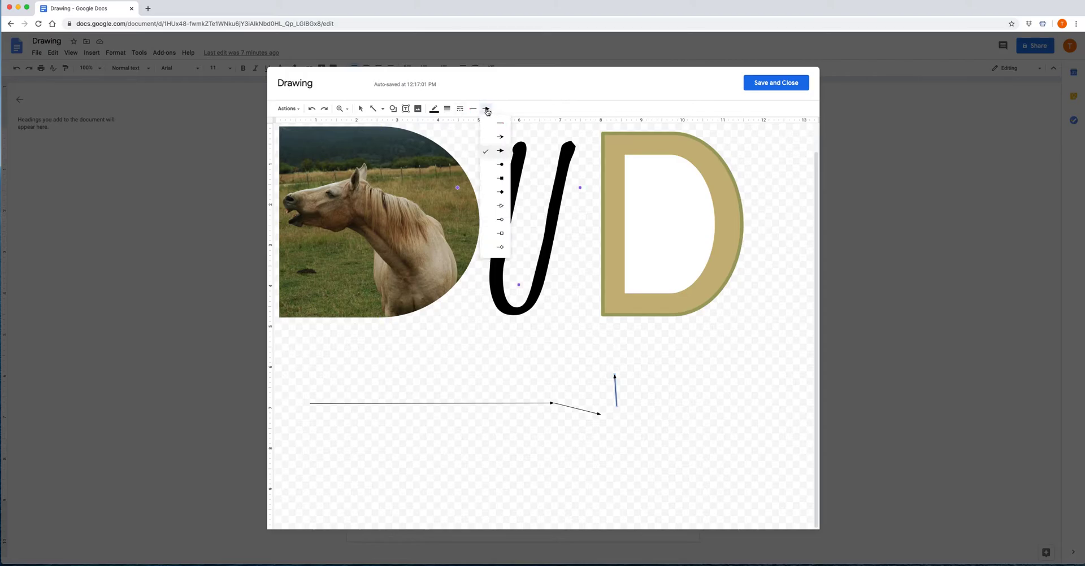
click(500, 178)
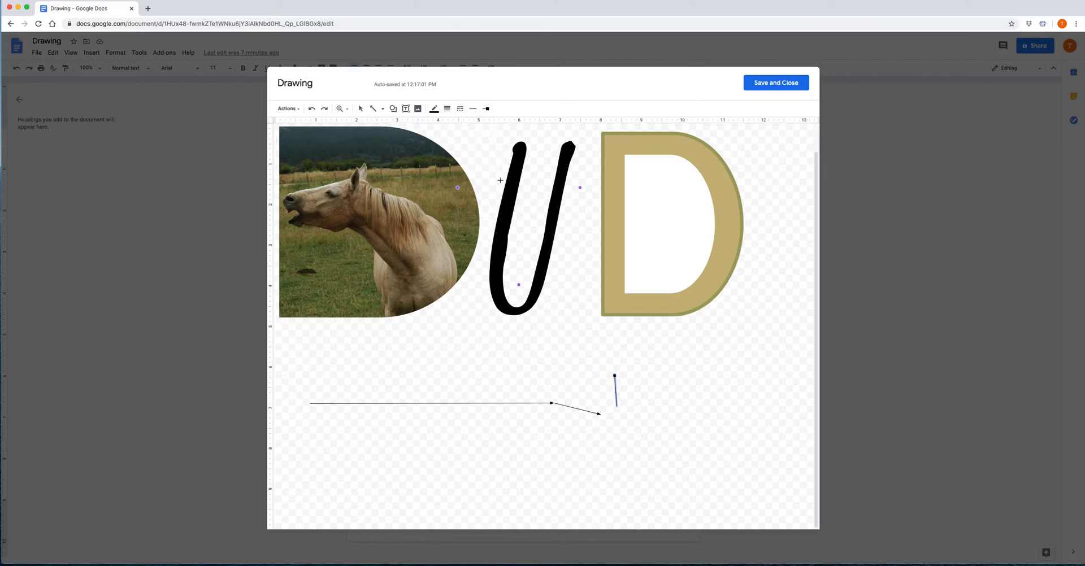
click(461, 110)
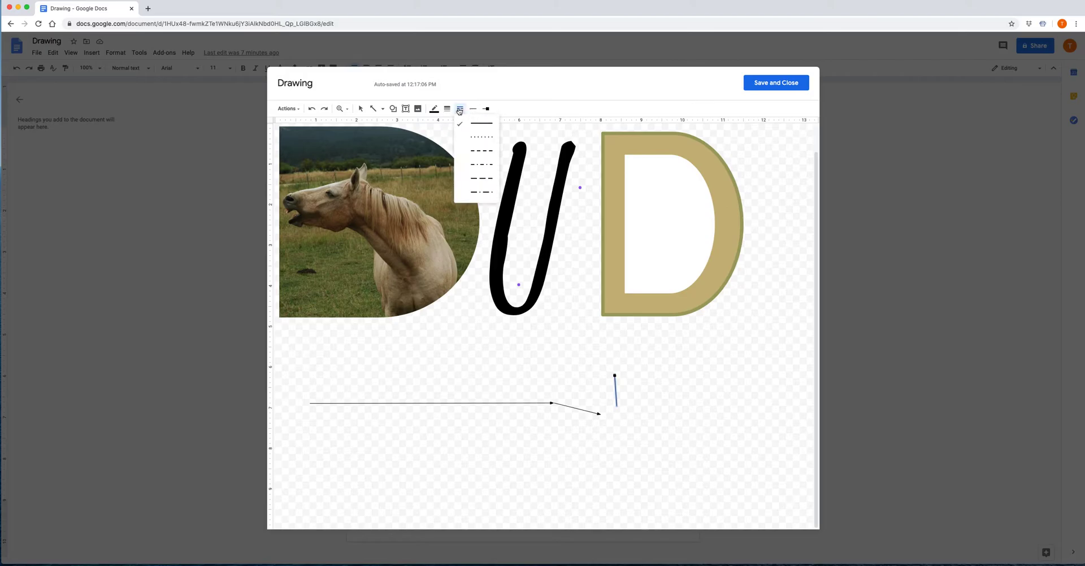
click(473, 139)
Try a 24 px line weight on the short upright arrow and settle on 8 px.
click(450, 113)
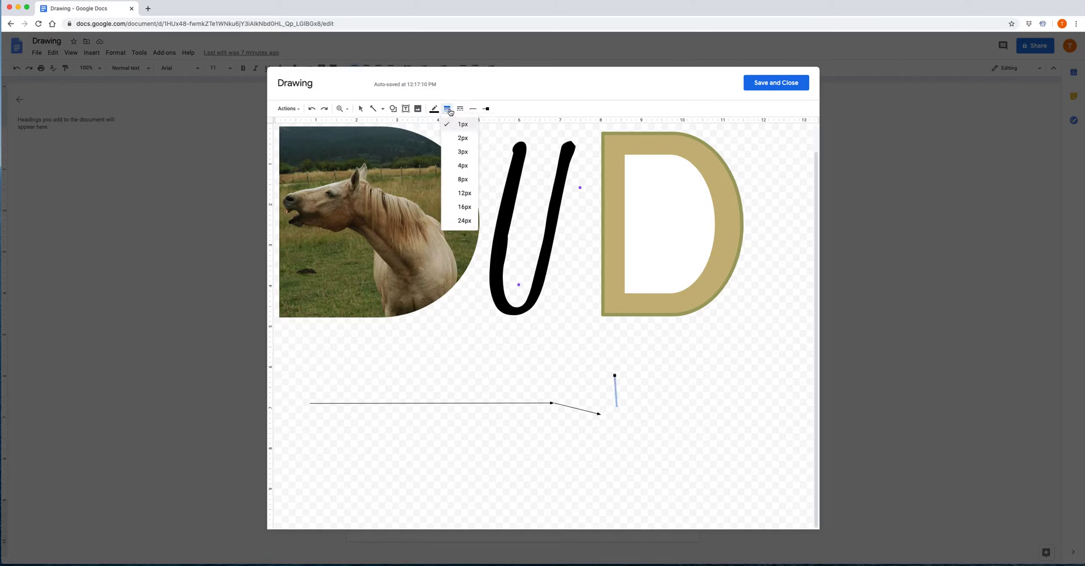
click(464, 223)
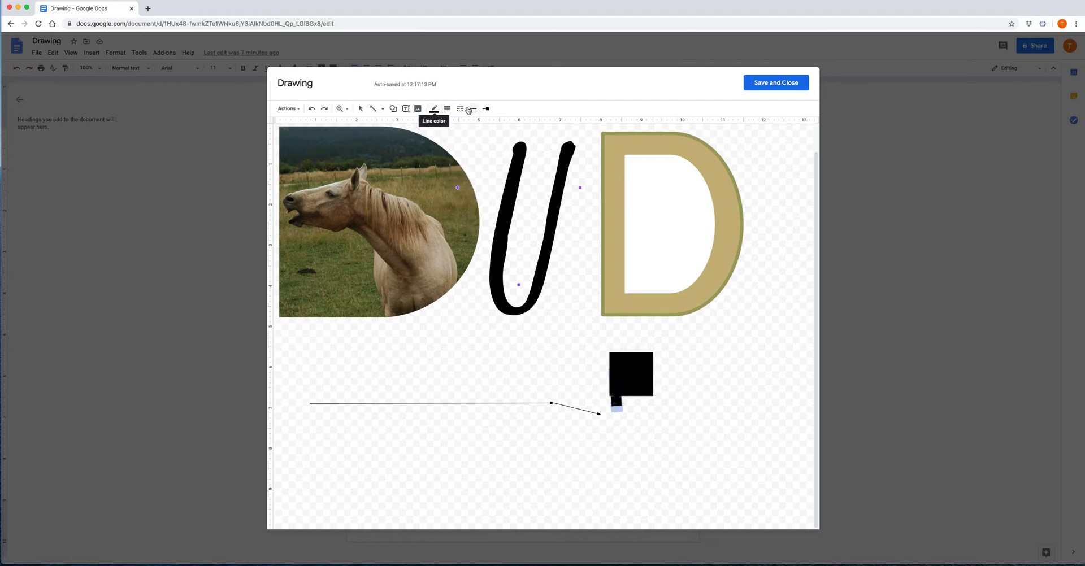
click(447, 109)
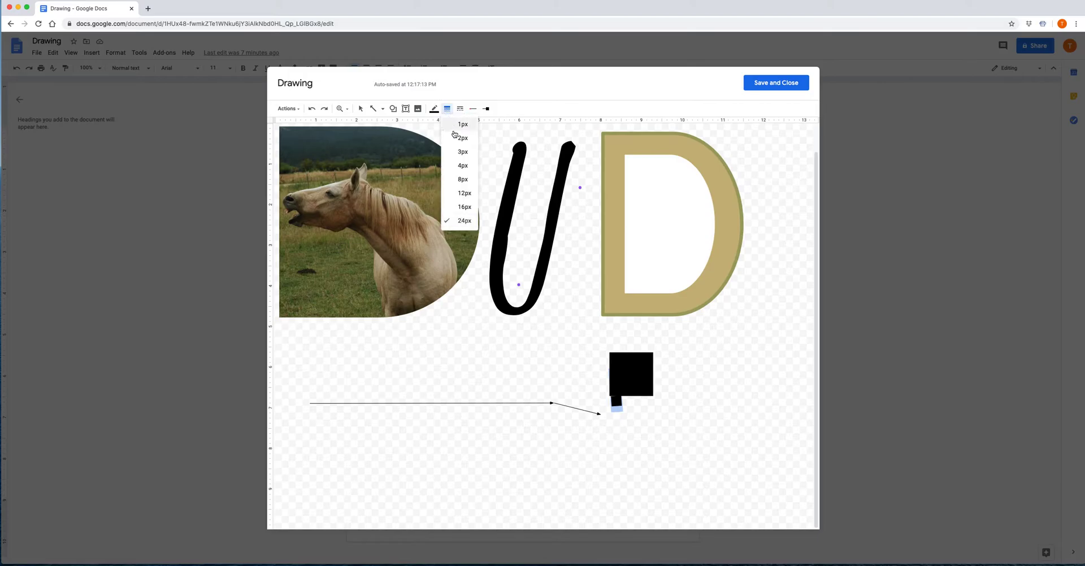
click(463, 181)
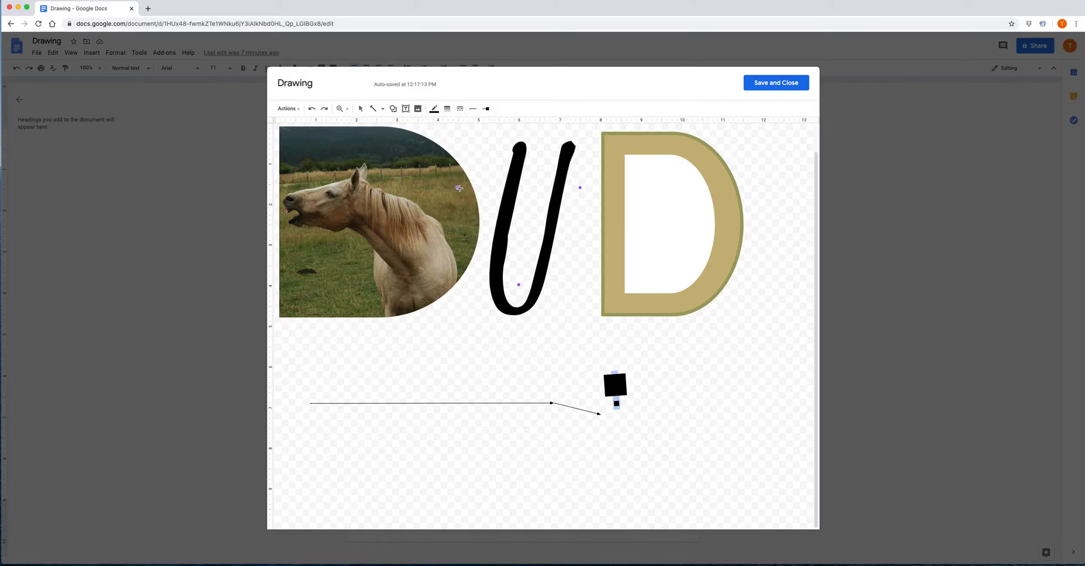
click(447, 109)
click(467, 179)
Draw a slanted arrow about 1 inch wide and 1 inch tall below the long horizontal arrow, and set the horizontal arrow's weight to 24 px.
drag(475, 404, 517, 445)
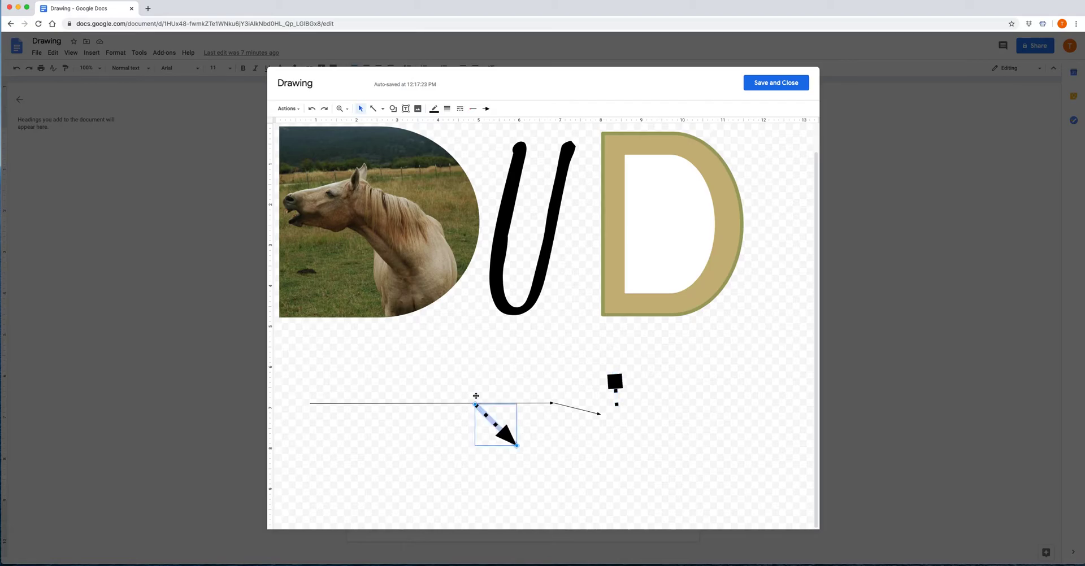
click(445, 403)
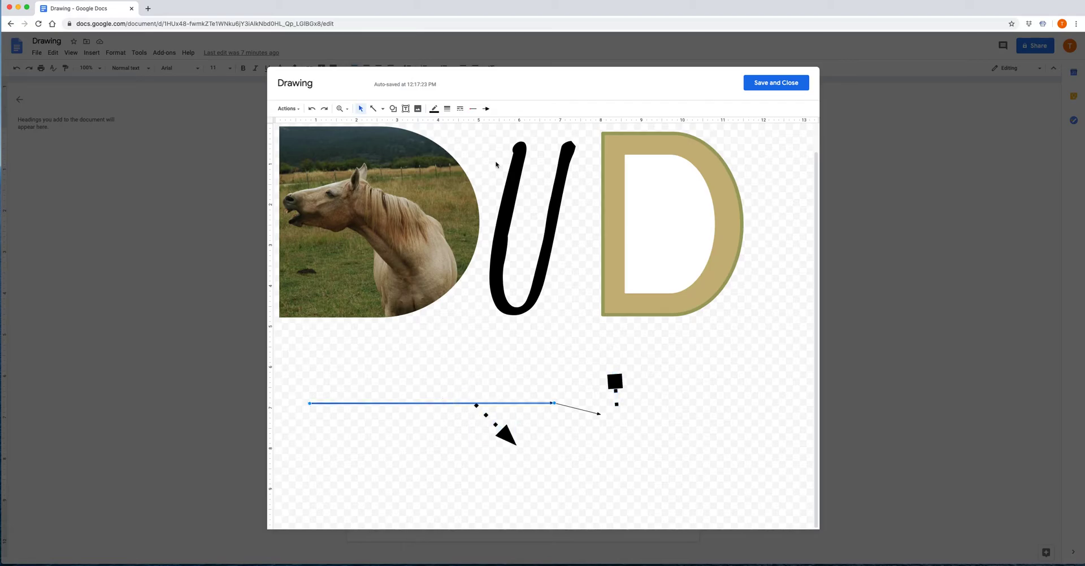
click(447, 109)
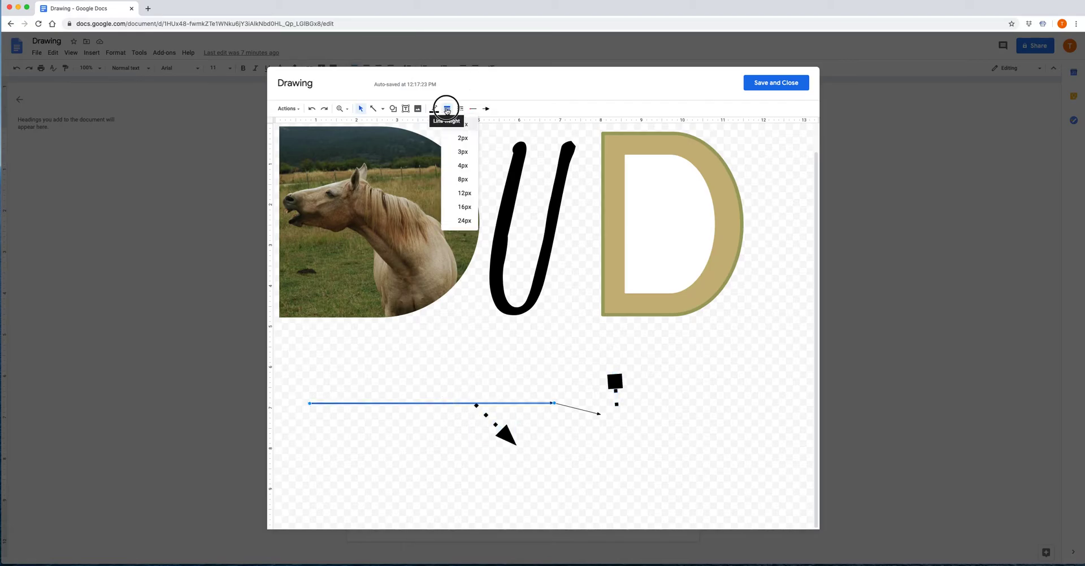
click(462, 220)
Apply the long dash-dot line style to the short slanted arrow, and delete all arrows below the letters.
click(574, 408)
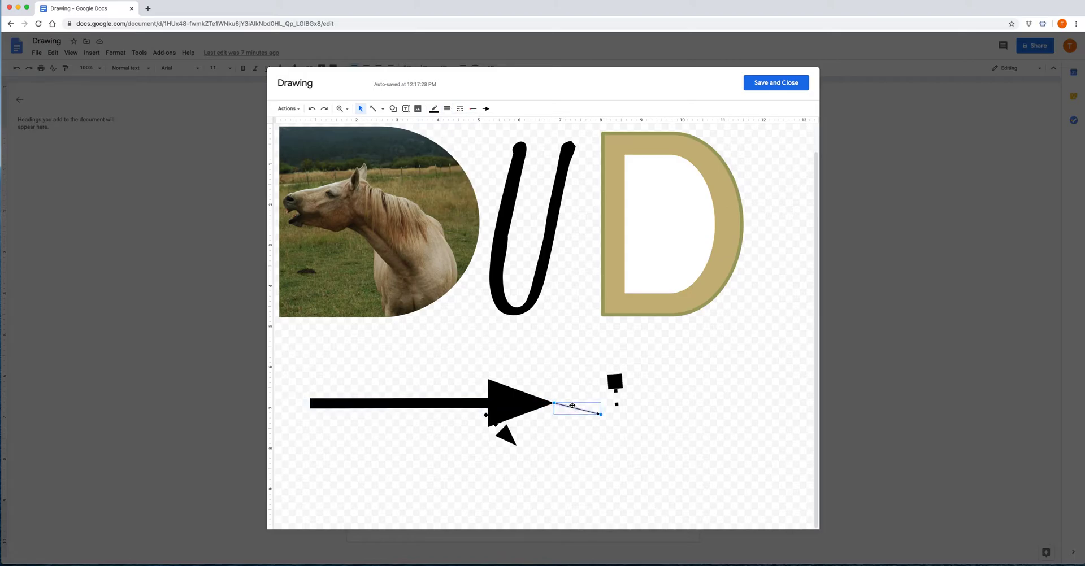
click(460, 109)
click(486, 195)
drag(306, 349, 664, 468)
key(Delete)
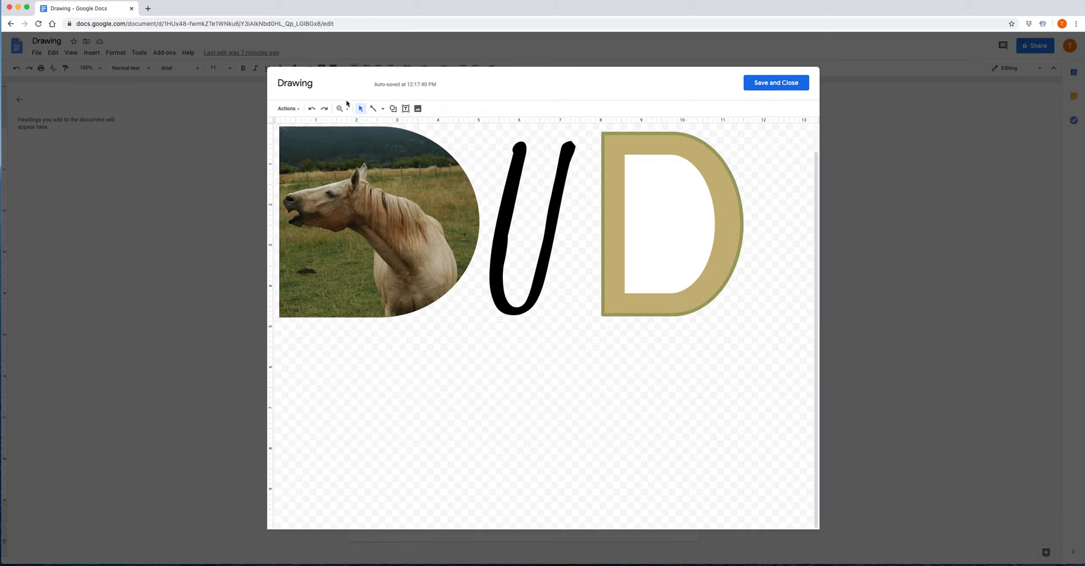
Draw two elbow connectors below the letters, one about 2.9 by 2.6 inches and one about 1.4 by 3 inches.
click(382, 109)
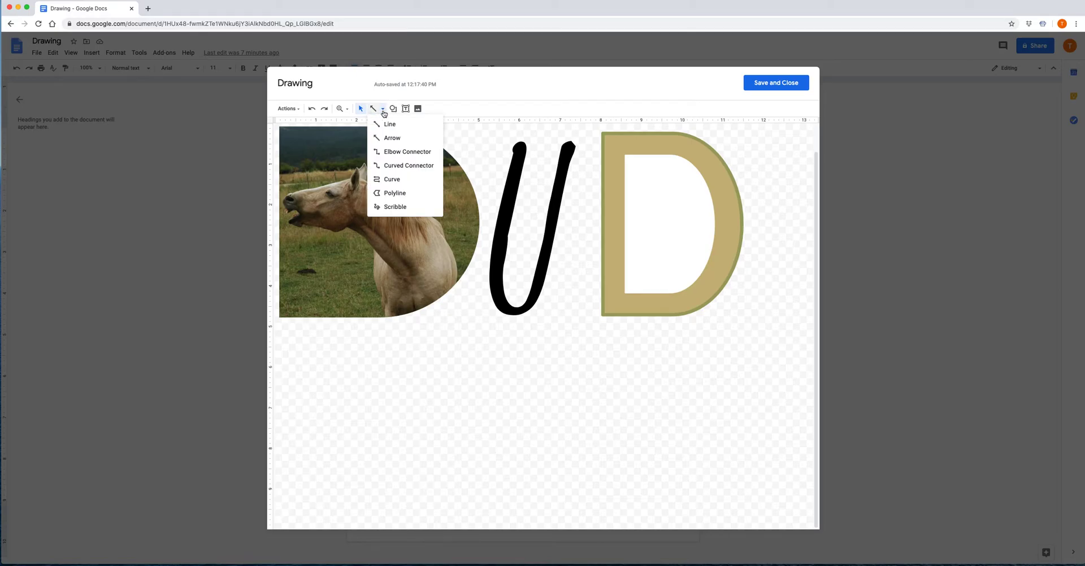
click(393, 152)
drag(308, 372, 425, 477)
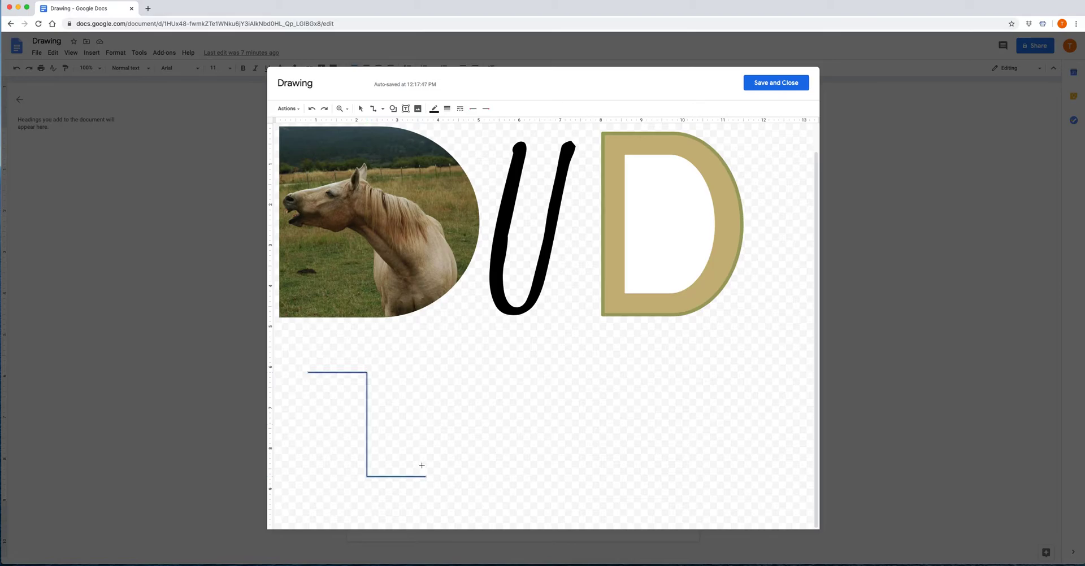
drag(428, 369, 485, 492)
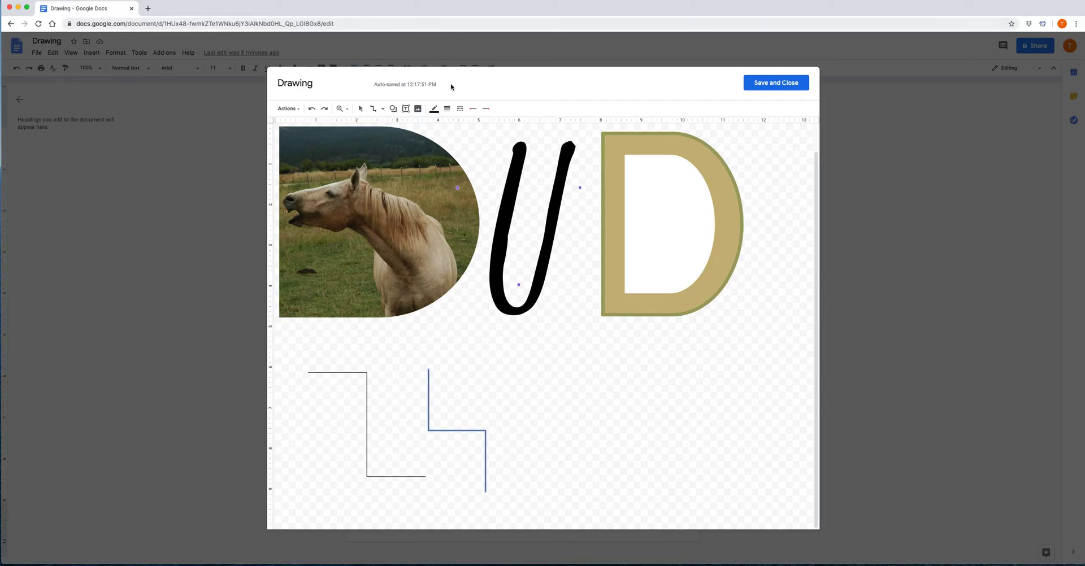
Set the second elbow connector's weight to 24 px and its line style to long dash-dot.
click(447, 108)
click(463, 224)
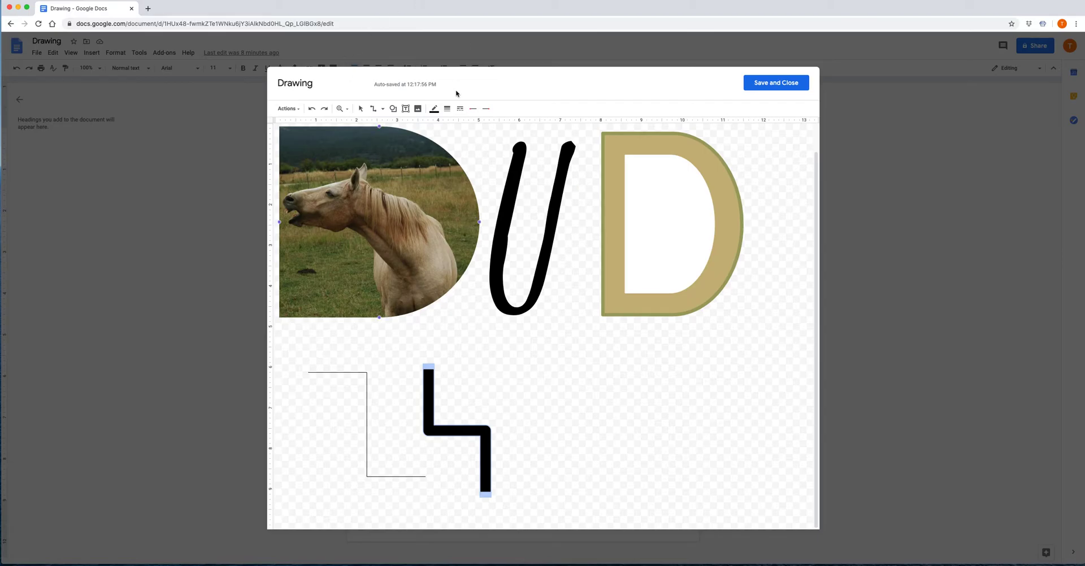
click(460, 109)
click(478, 194)
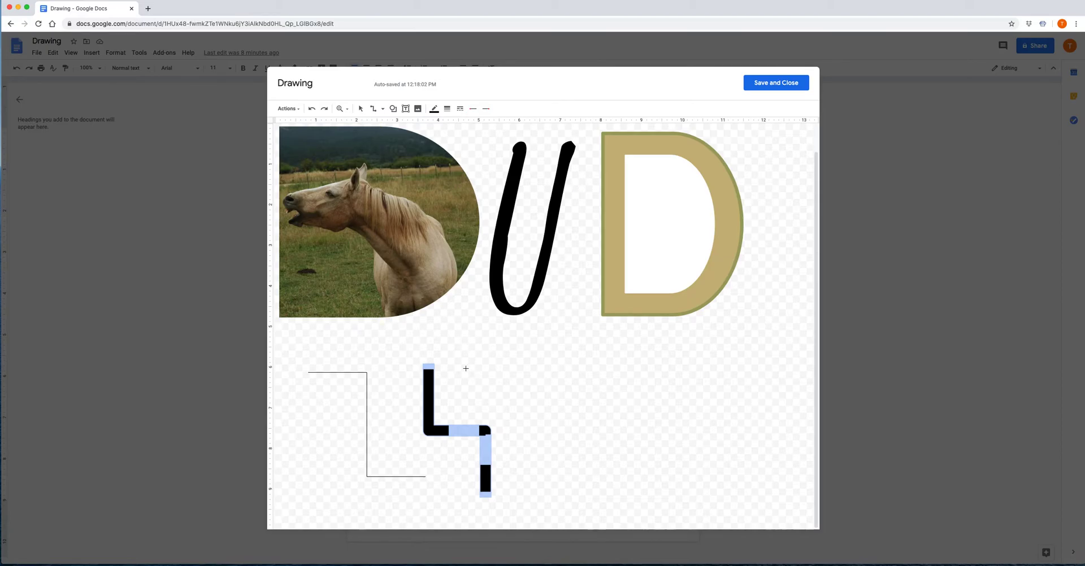
Delete both elbow connectors below the letters.
click(361, 109)
click(498, 351)
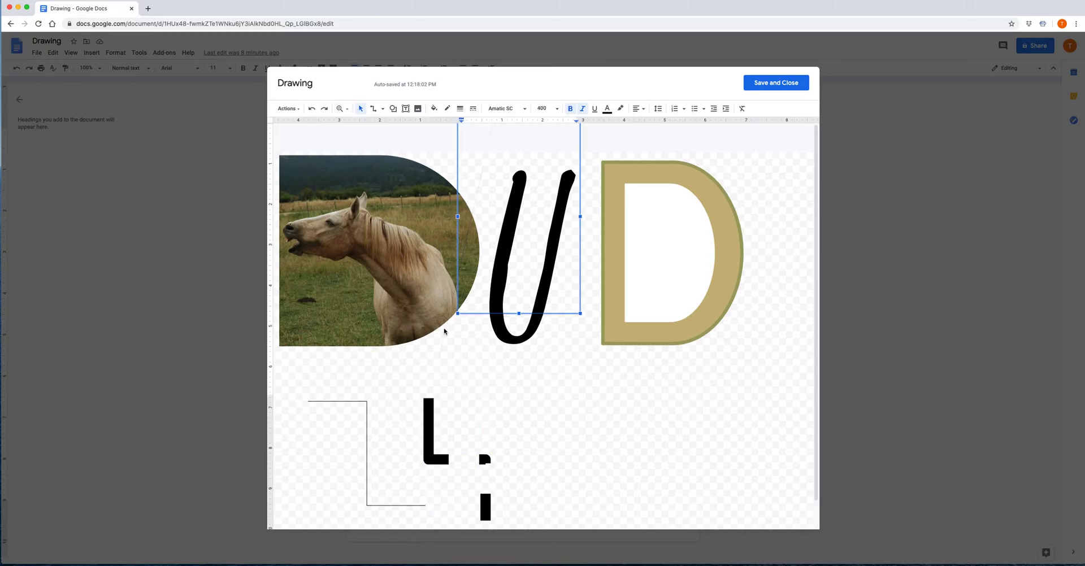
scroll(378, 242, down, 1)
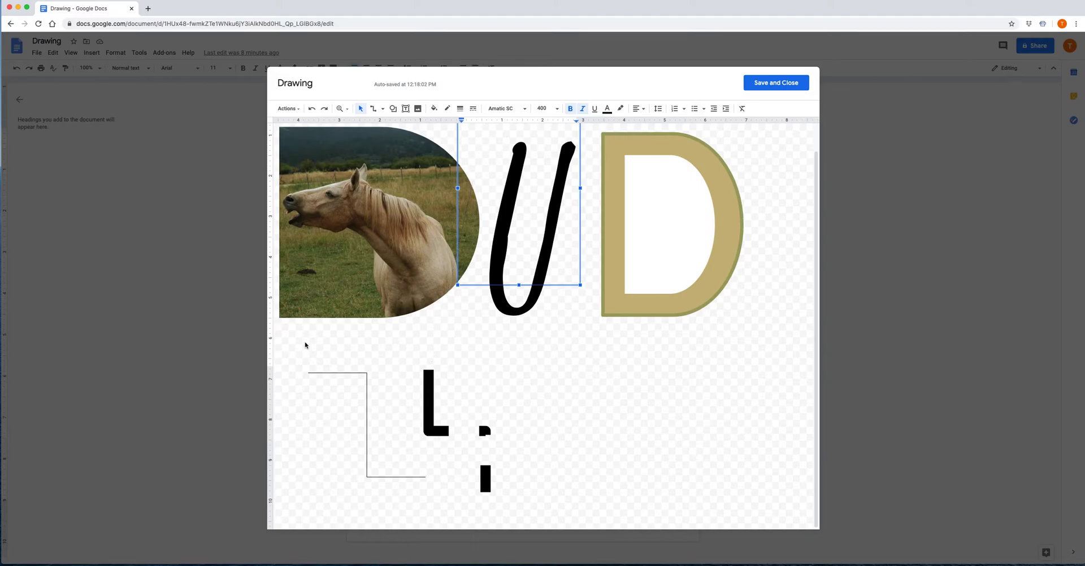
drag(308, 359, 500, 516)
key(Delete)
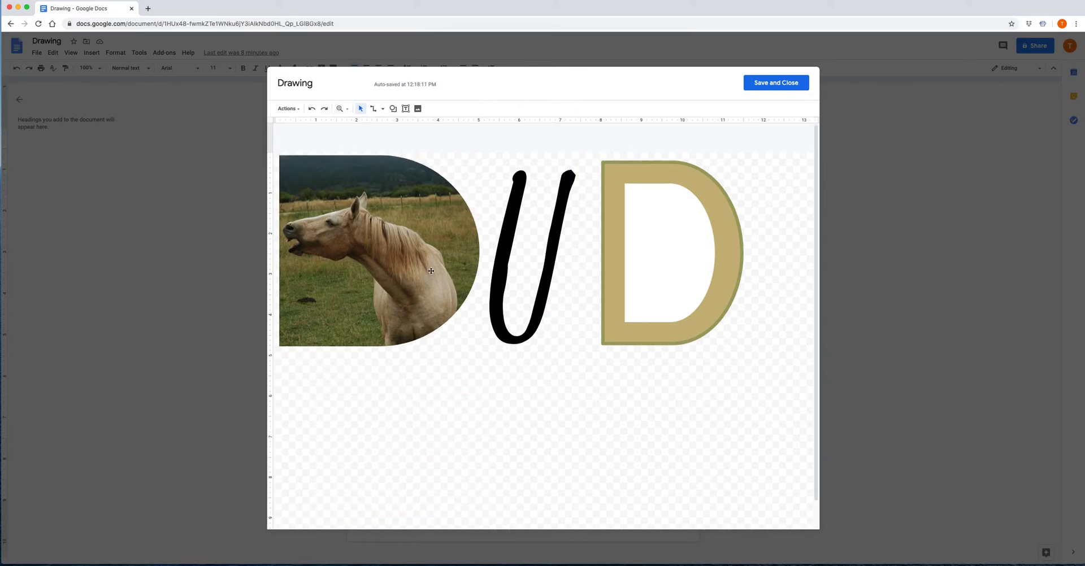
Draw two curved connectors about 2 inches tall side by side below the letters, and set the second one's weight to 16 px.
click(383, 109)
click(401, 165)
drag(351, 400, 417, 483)
drag(418, 403, 495, 485)
click(447, 109)
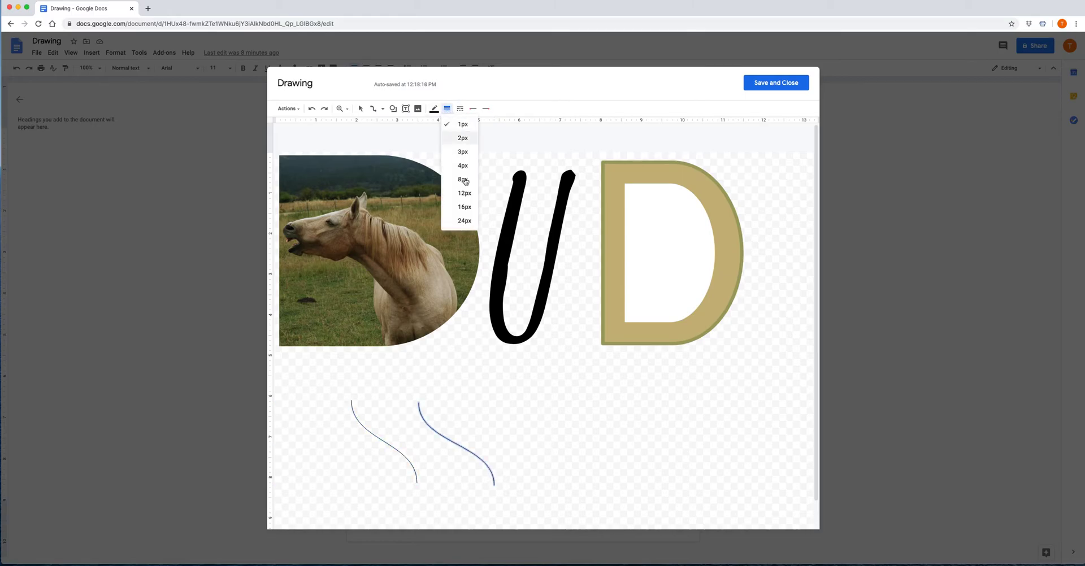
click(469, 208)
Delete both curved connectors below the letters.
click(361, 108)
drag(326, 395, 528, 543)
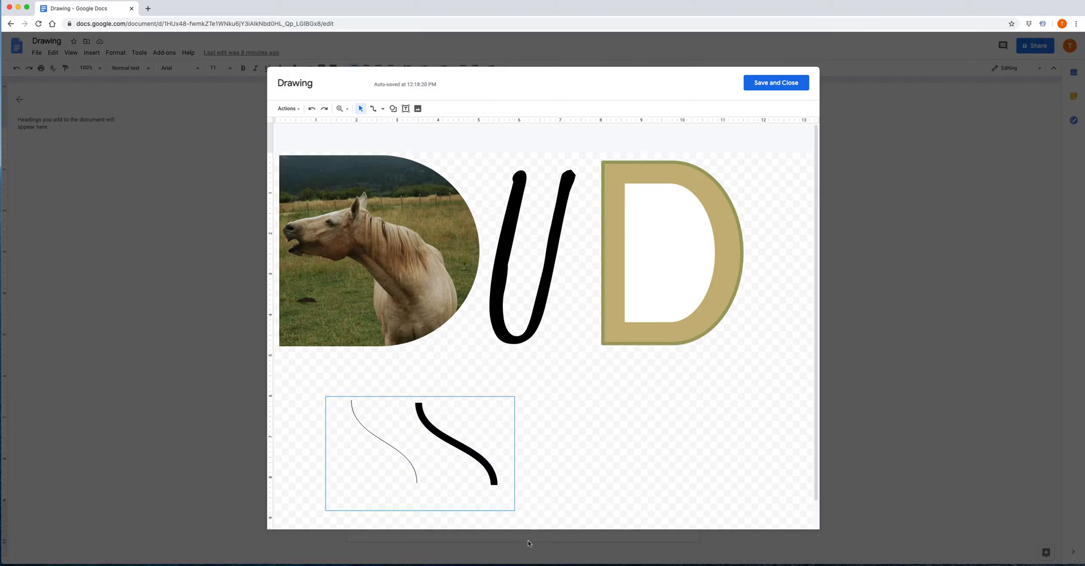
mouse_move(514, 510)
mouse_down()
mouse_move(496, 428)
mouse_move(517, 495)
mouse_up()
drag(337, 389, 508, 498)
key(Delete)
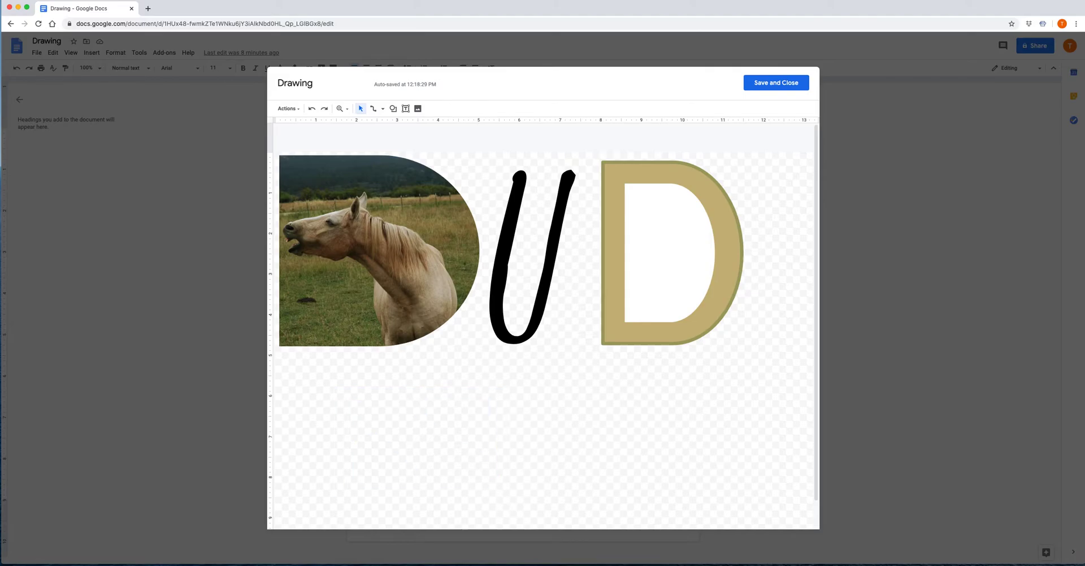
Scribble a long winding freehand line and a closed irregular outline below the letters, and delete both.
click(382, 109)
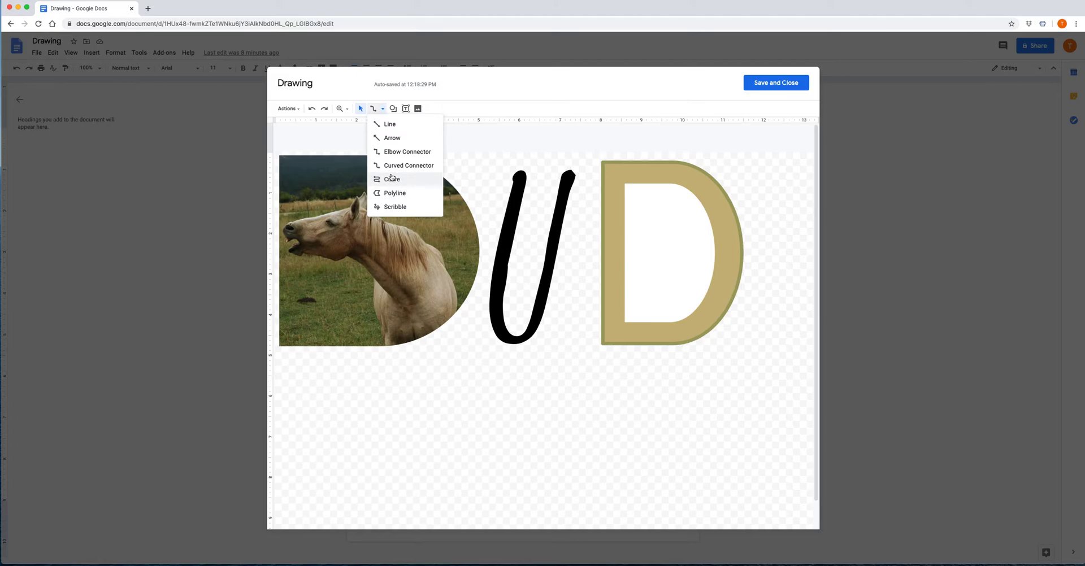
click(406, 208)
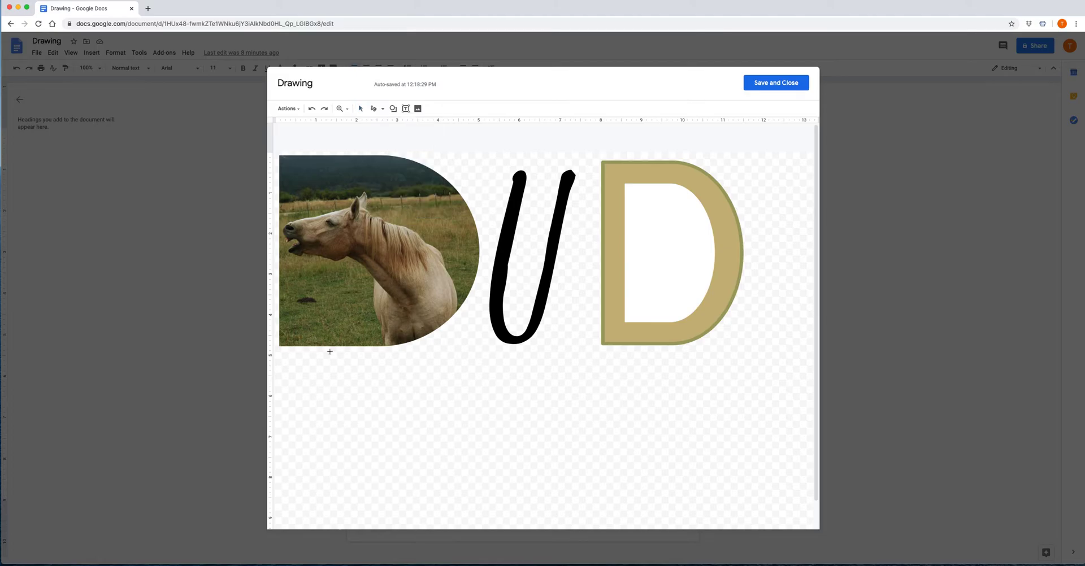
mouse_move(351, 381)
mouse_down()
mouse_move(481, 498)
mouse_move(469, 435)
mouse_move(535, 479)
mouse_move(528, 435)
mouse_move(565, 440)
mouse_move(602, 423)
mouse_move(717, 460)
mouse_move(699, 395)
mouse_move(642, 378)
mouse_move(651, 416)
mouse_up()
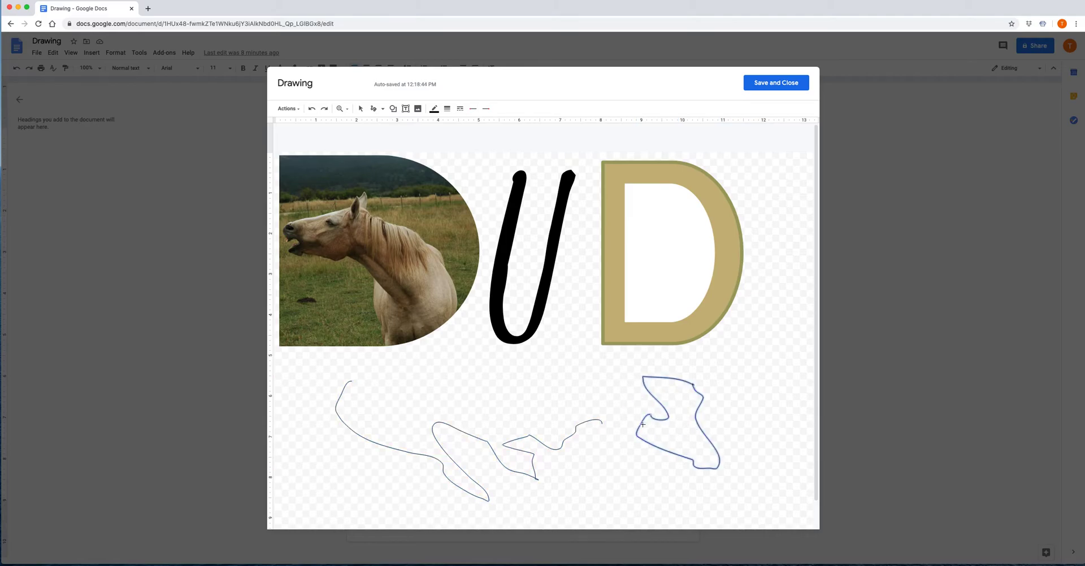
click(360, 109)
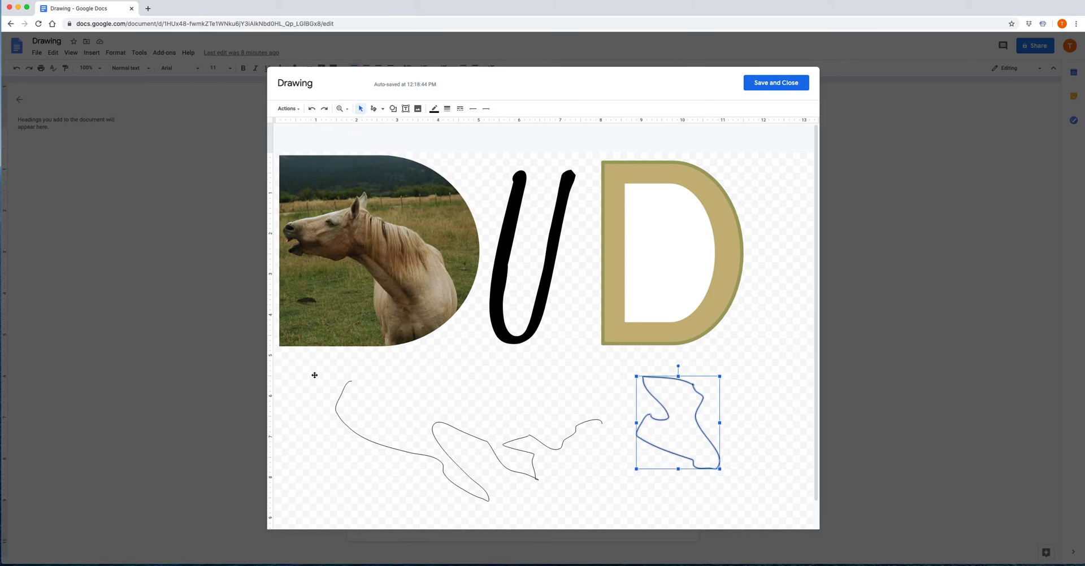
mouse_move(323, 376)
mouse_down()
mouse_move(501, 465)
mouse_move(729, 504)
mouse_up()
key(Delete)
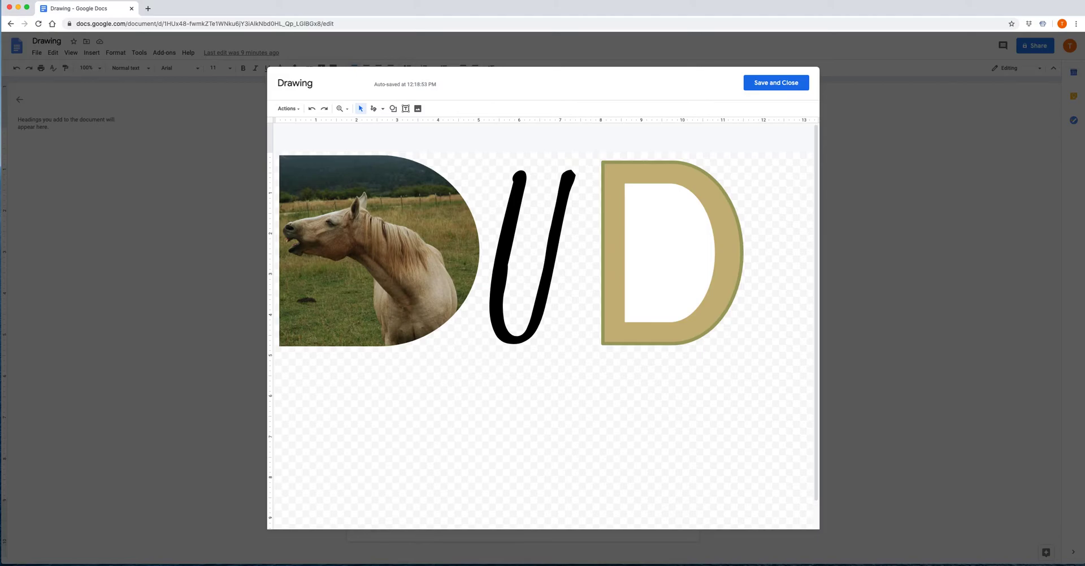
Scribble four wavy strands, each about 1 inch tall, over the horse's mane.
click(382, 109)
click(396, 207)
mouse_move(372, 216)
mouse_down()
mouse_move(377, 250)
mouse_move(382, 229)
mouse_move(388, 253)
mouse_move(396, 228)
mouse_move(405, 256)
mouse_move(413, 243)
mouse_move(421, 266)
mouse_up()
Set all four scribbled mane strands to a red line color and 8 px weight, and deselect them.
click(361, 109)
shift+click(391, 242)
shift+click(406, 245)
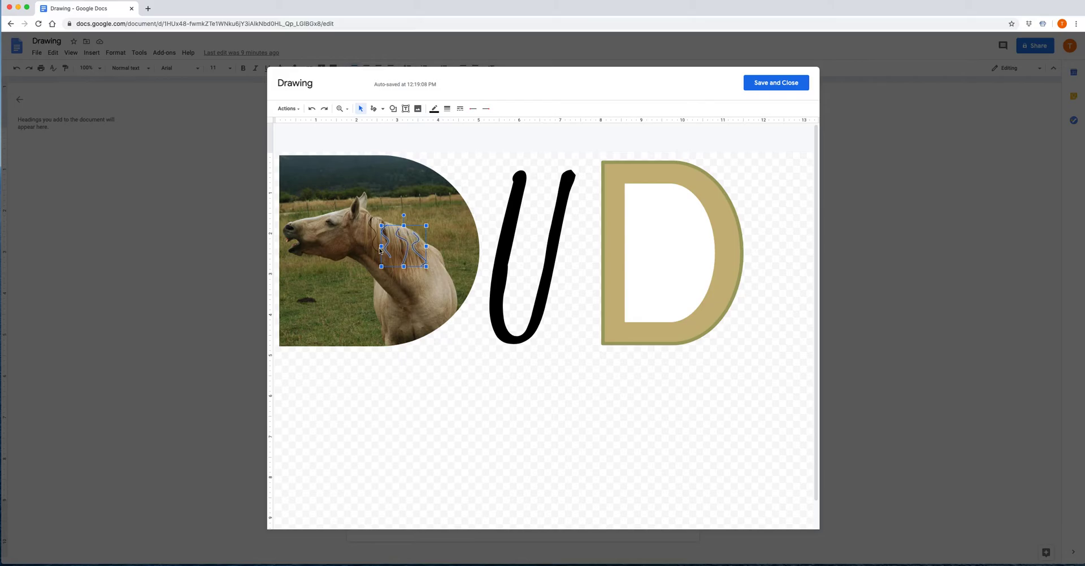
shift+click(375, 248)
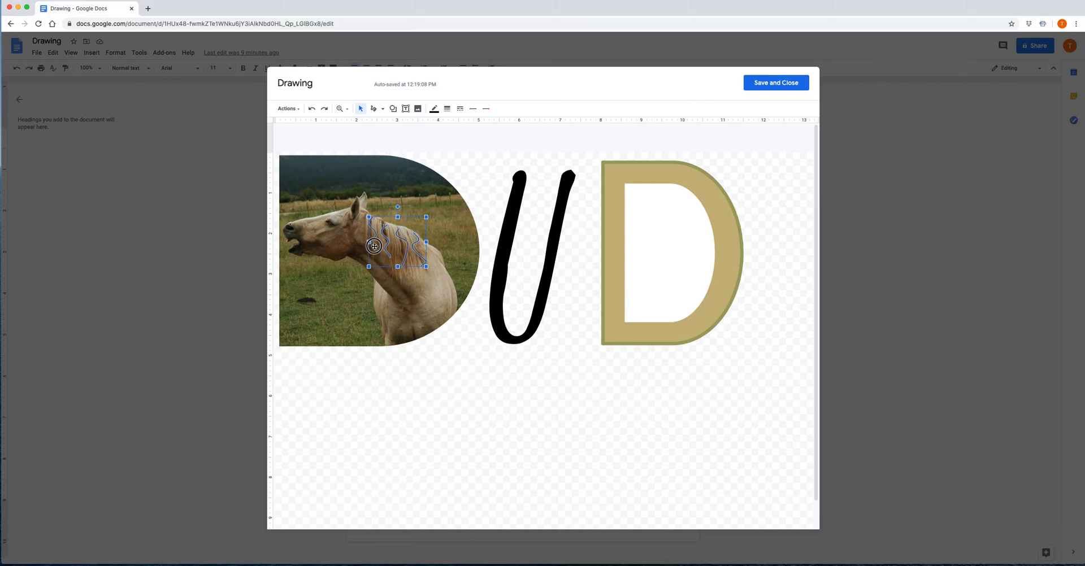
click(433, 108)
click(447, 148)
click(447, 108)
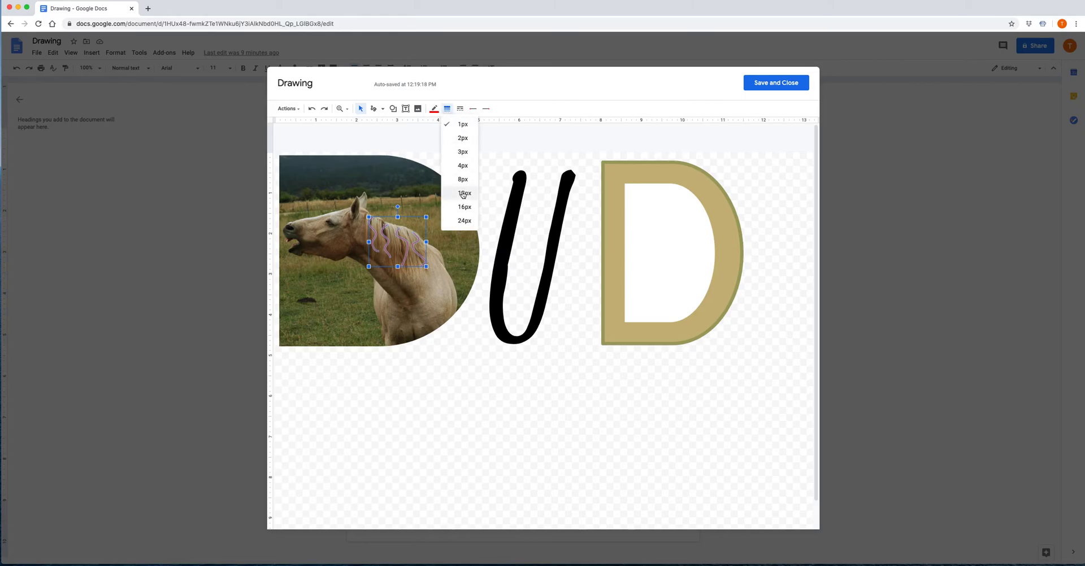
click(463, 179)
click(409, 390)
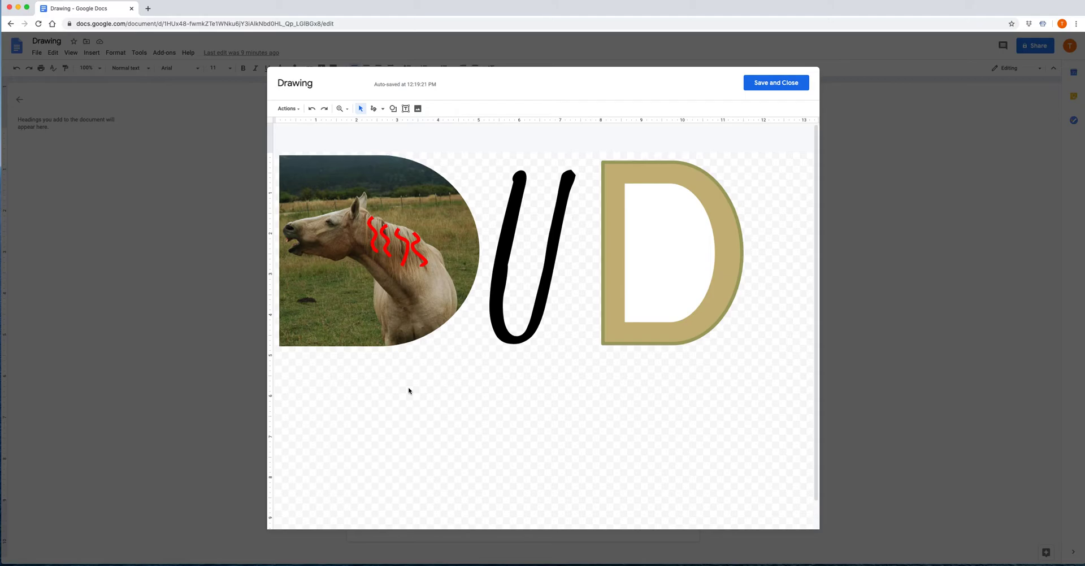
Draw a closed, irregular eight-cornered polyline shape about 5.4 inches wide and 2.9 inches tall below the letters.
click(381, 108)
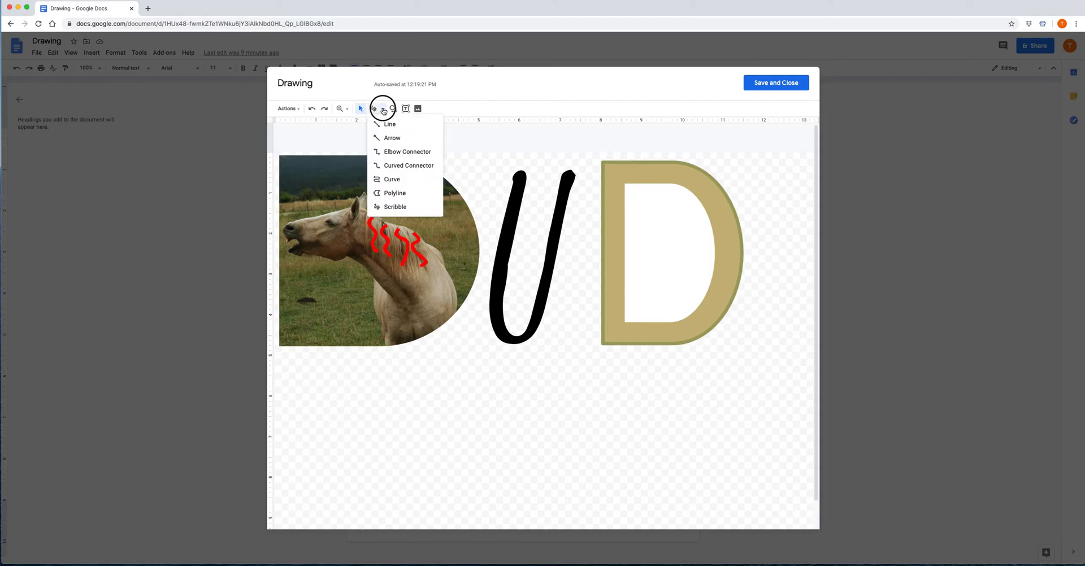
click(397, 194)
click(326, 393)
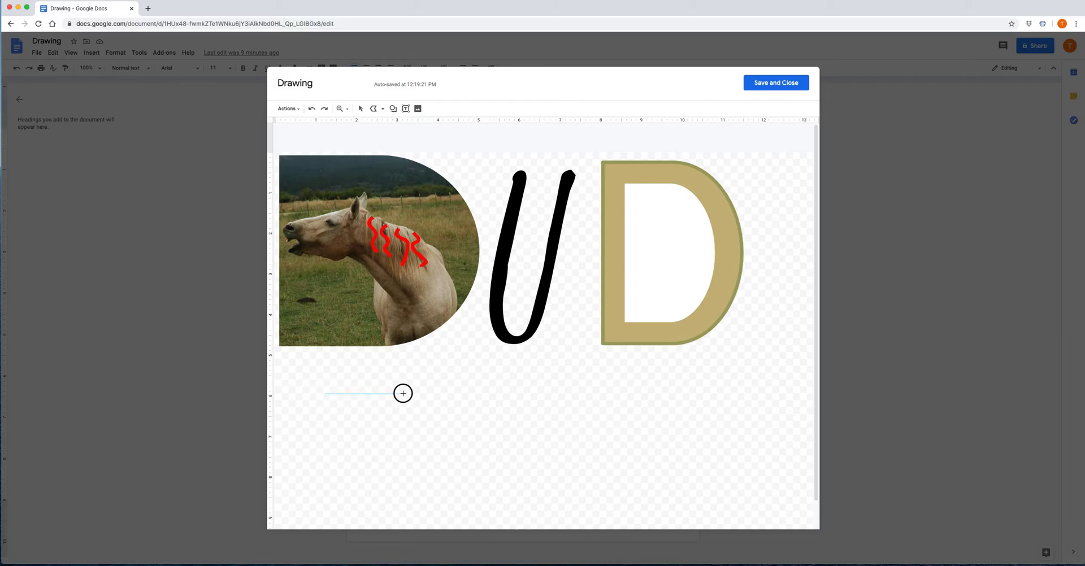
click(407, 398)
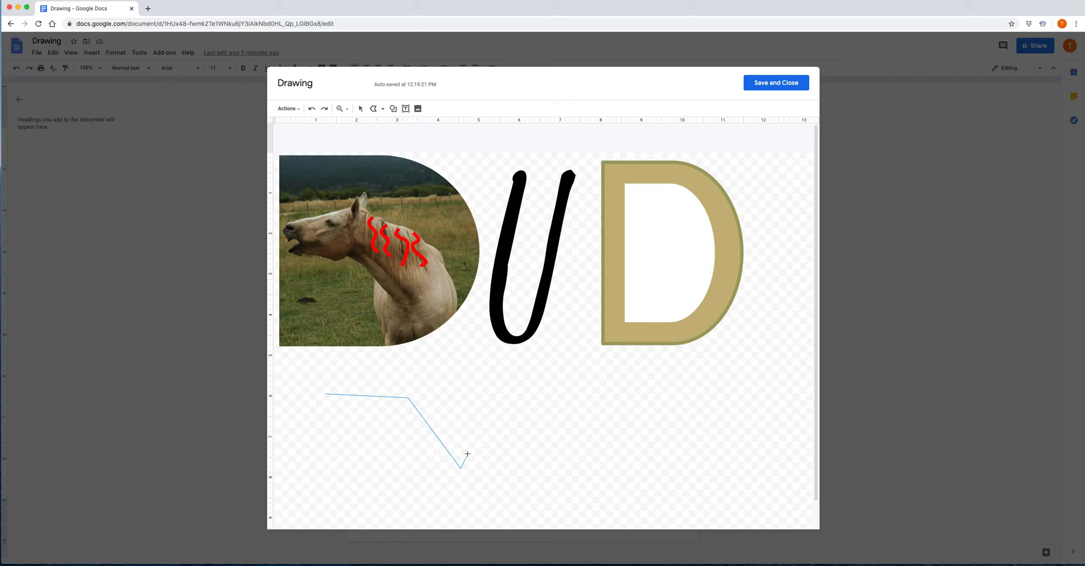
click(485, 398)
click(542, 464)
click(447, 510)
click(393, 428)
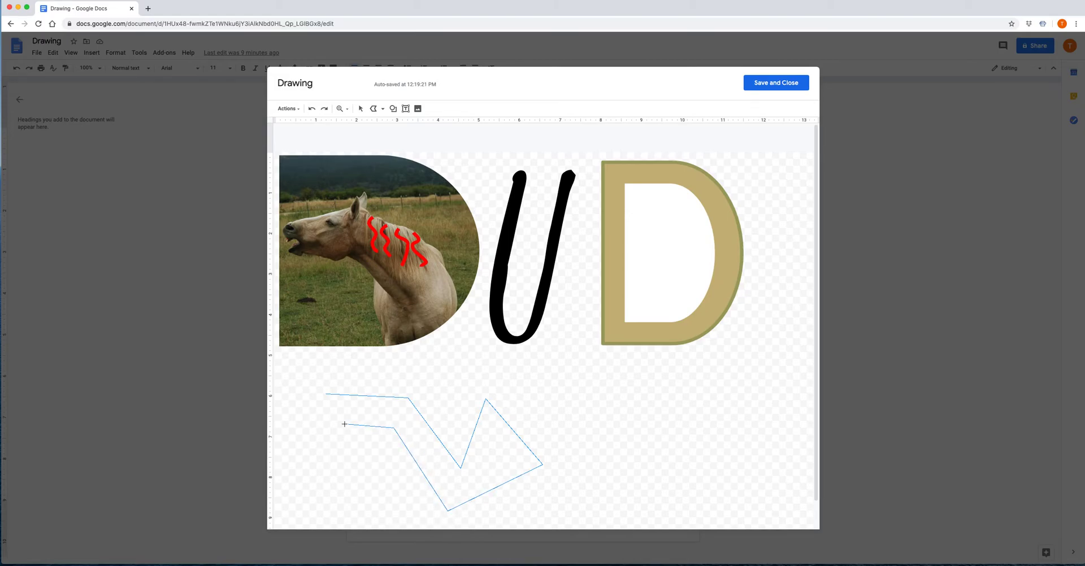
click(326, 394)
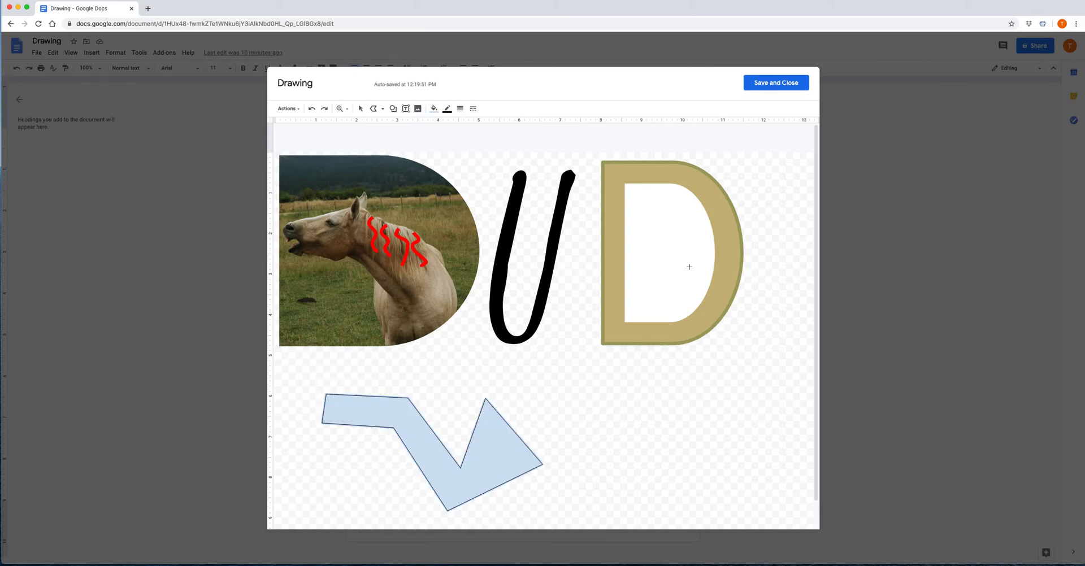
Give the polyline shape the custom tan fill and a thick dashed border in the custom olive green.
click(433, 108)
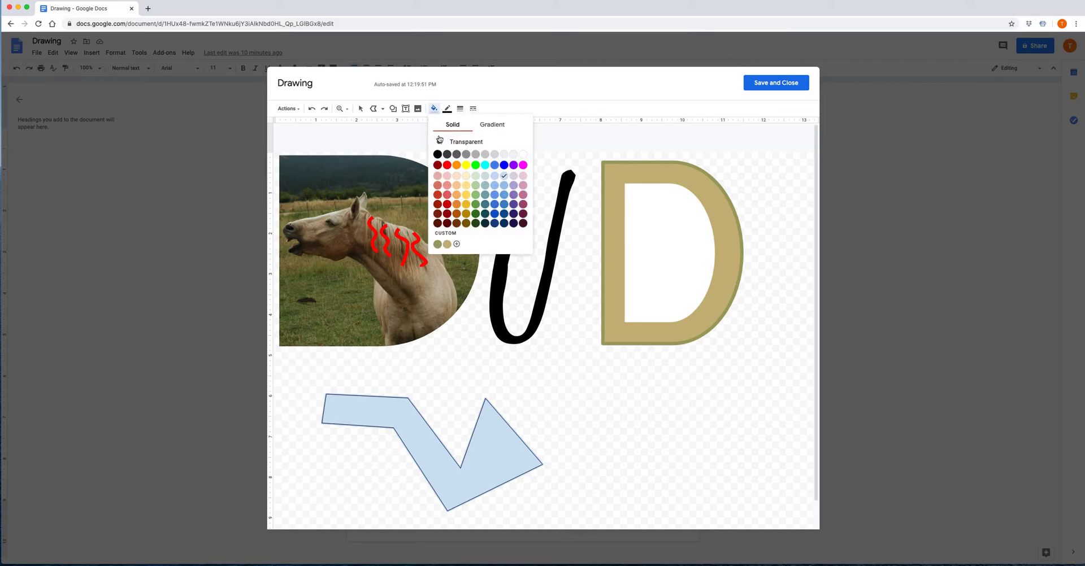
click(446, 244)
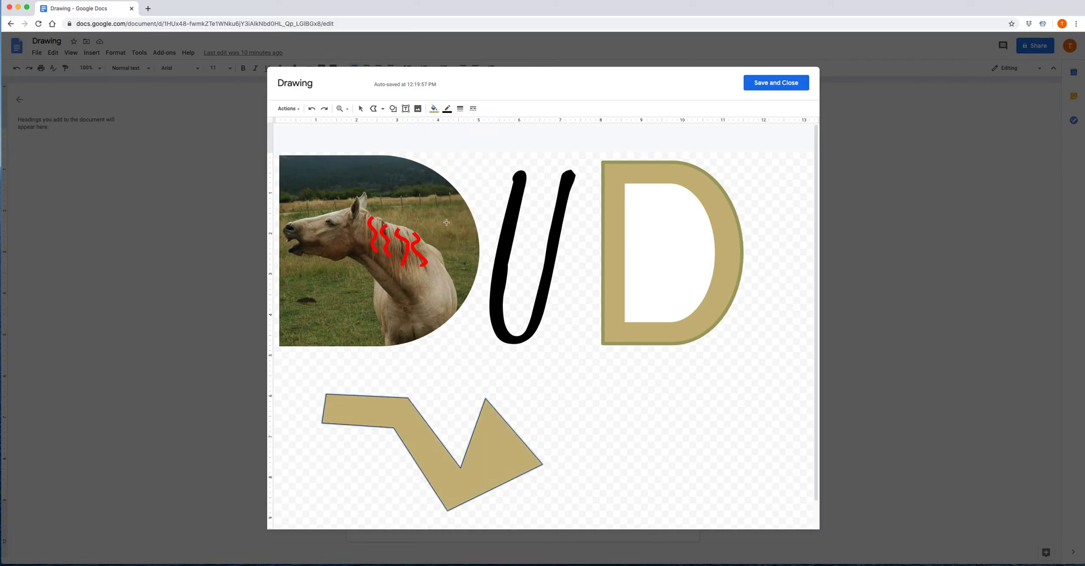
click(459, 109)
click(473, 217)
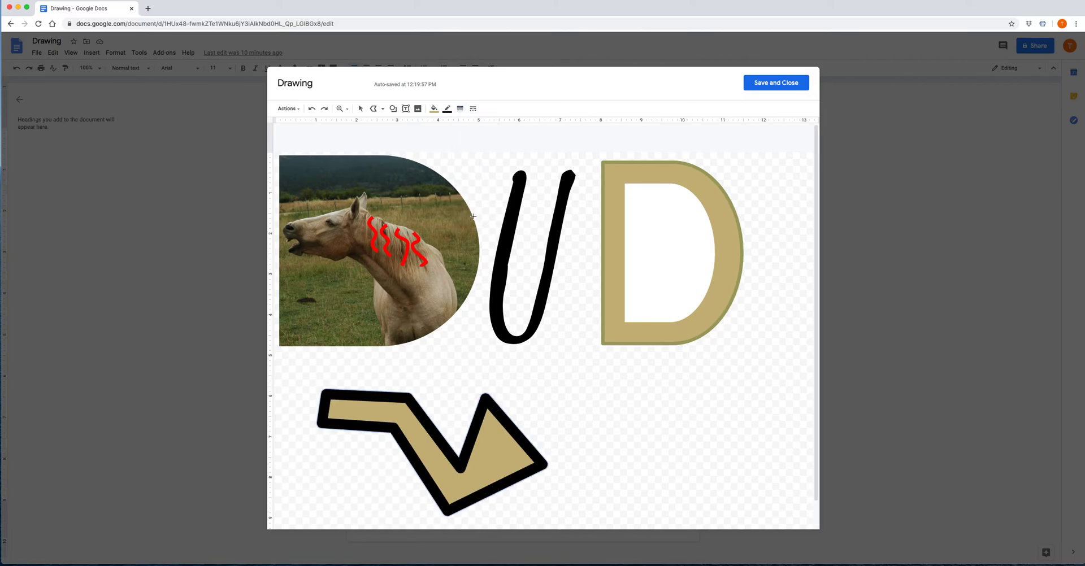
click(448, 109)
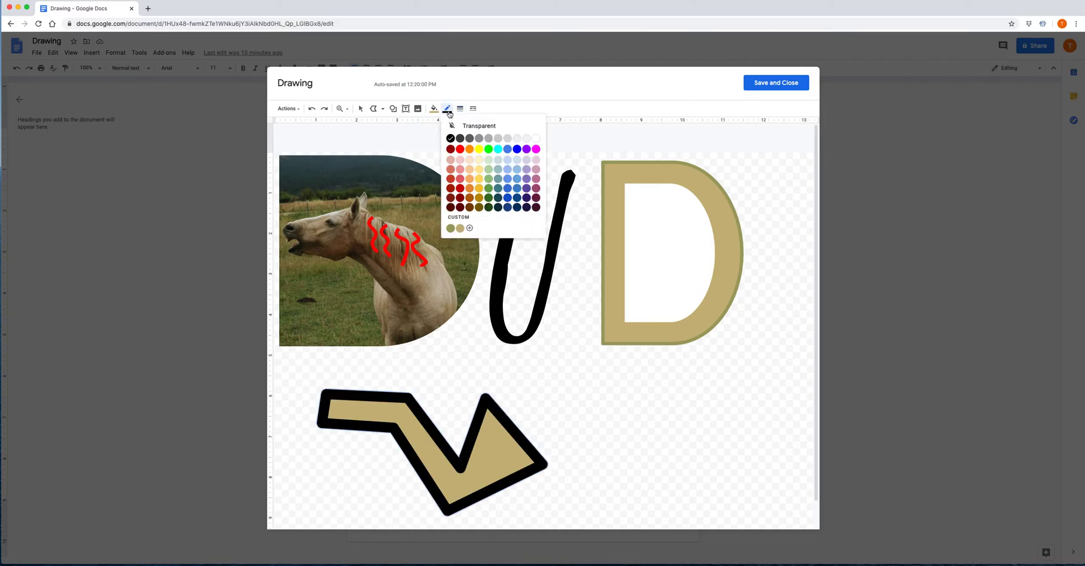
click(451, 225)
click(473, 109)
click(491, 137)
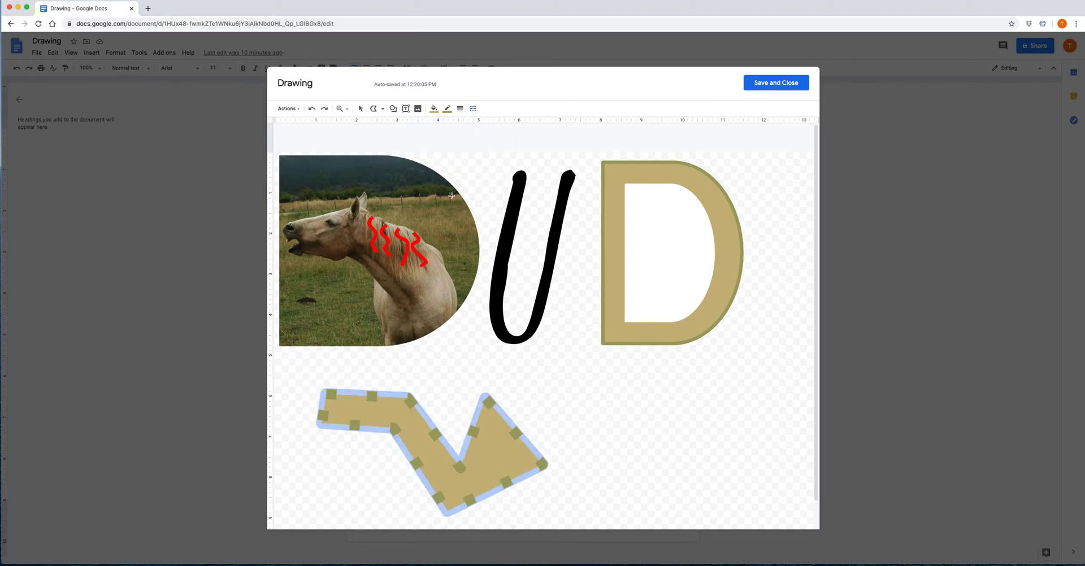
Select the whole polyline shape below the letters and delete it.
click(403, 109)
click(361, 108)
drag(317, 378, 574, 530)
key(Delete)
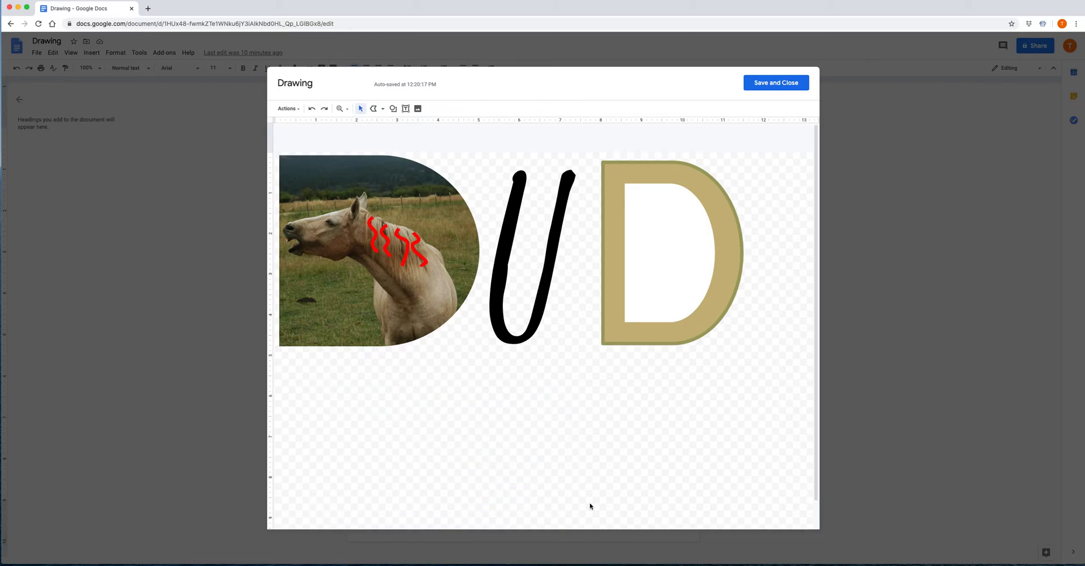
Draw a closed, winding shape with the Curve tool, about 4.4 inches wide and 2 inches tall, below the horse-photo D.
click(383, 109)
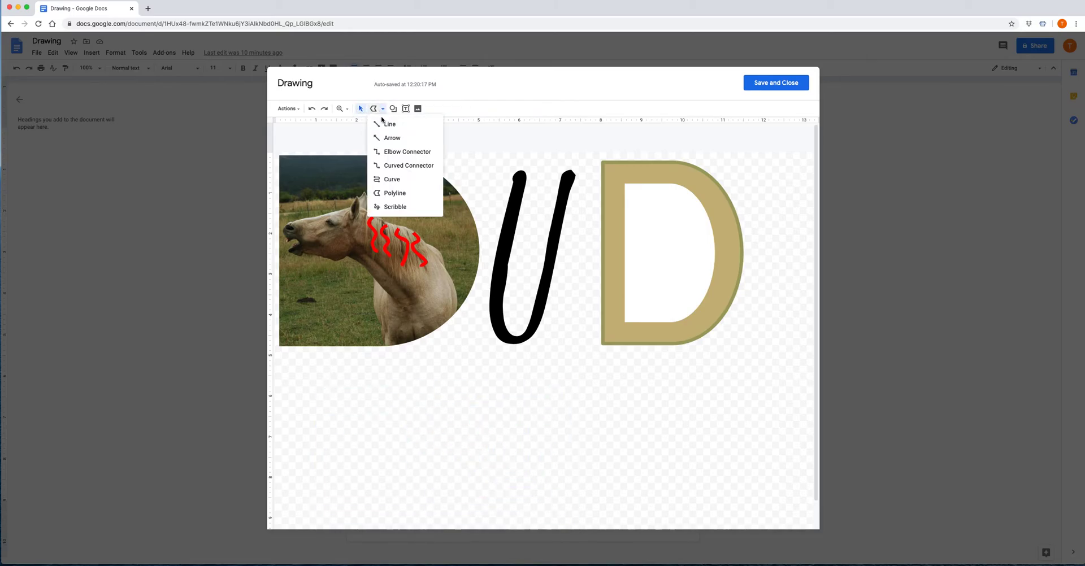
click(397, 179)
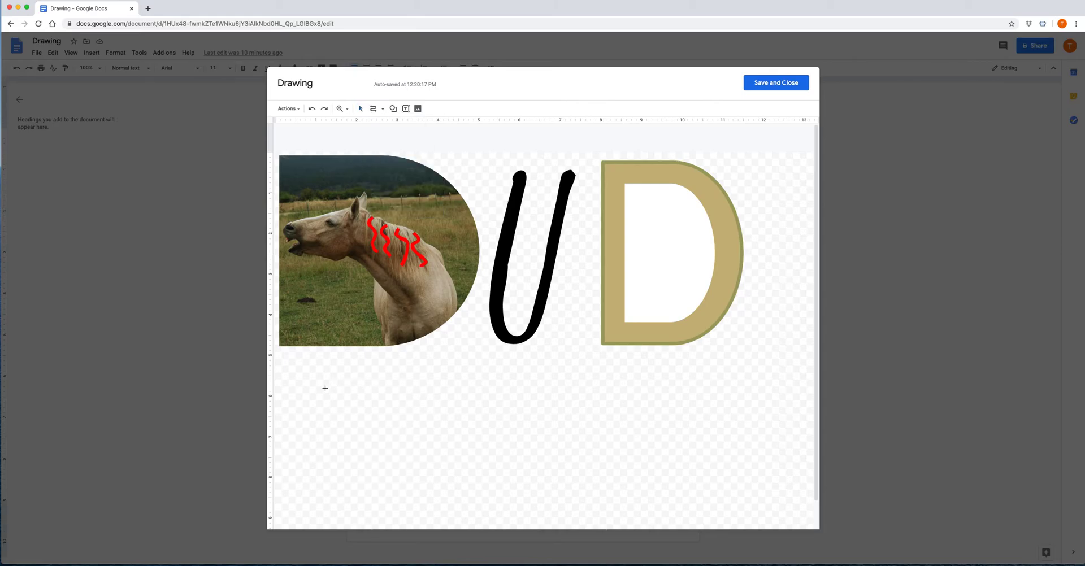
click(300, 397)
click(310, 441)
click(468, 437)
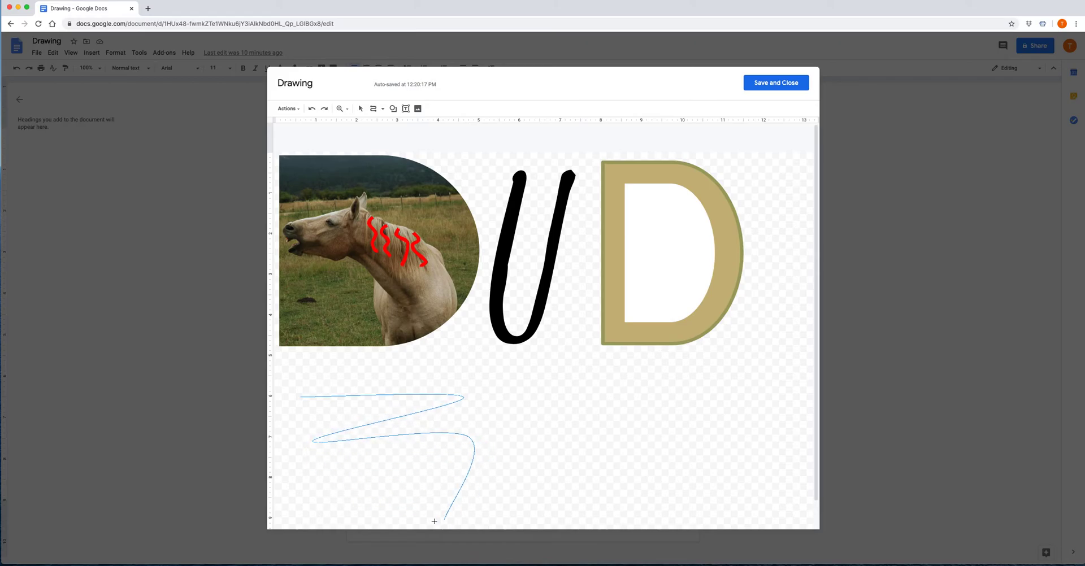
click(310, 477)
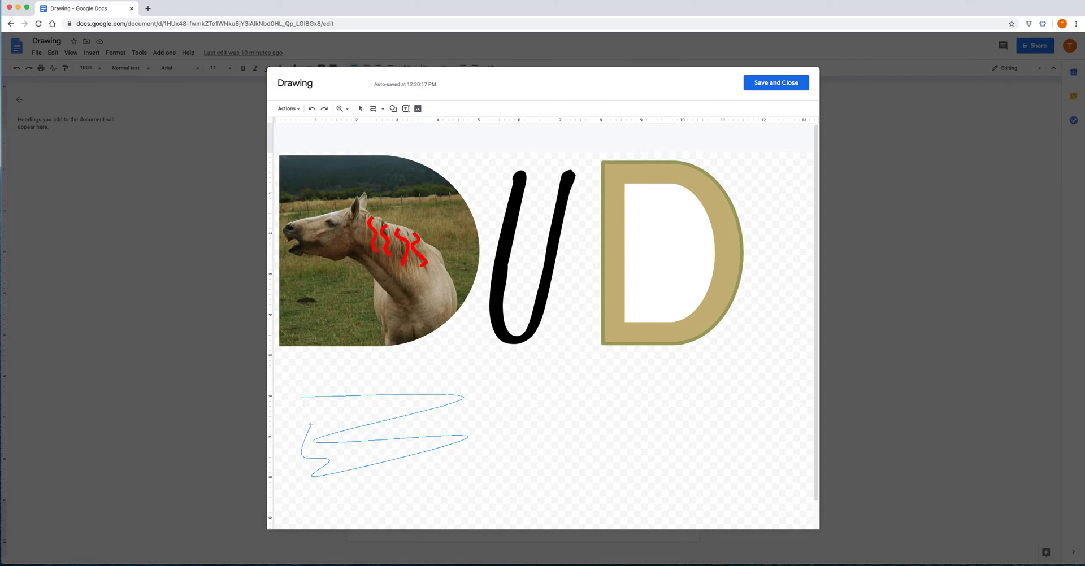
click(326, 425)
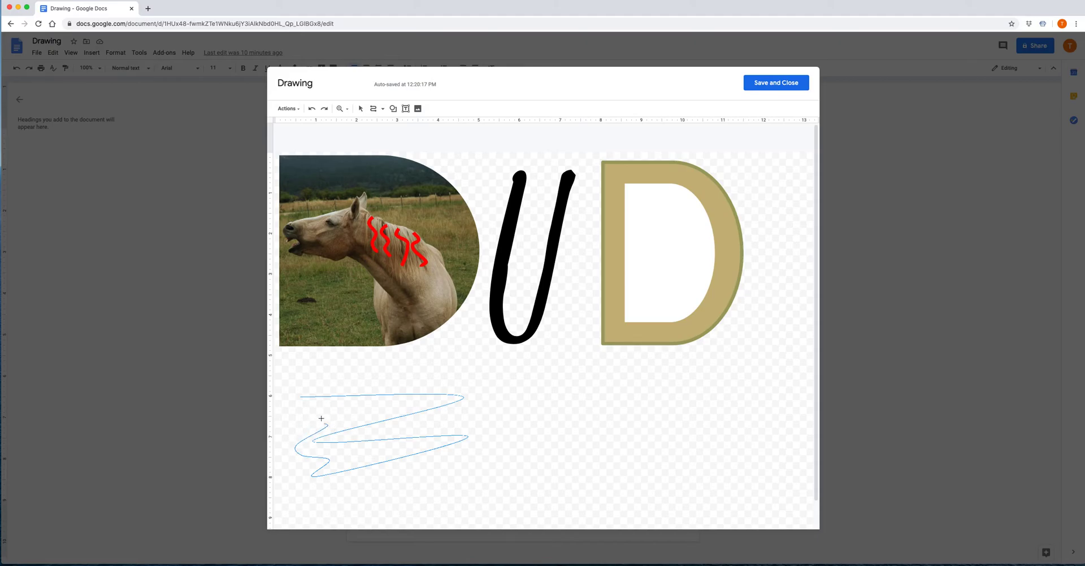
click(301, 397)
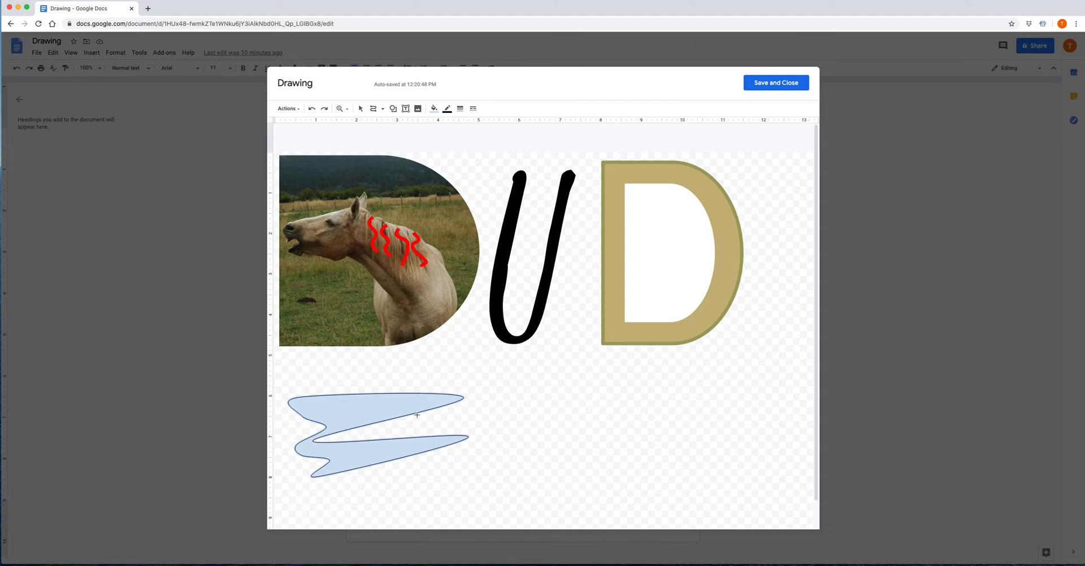
Draw a second closed curve shape, hooked and about 3.6 inches wide by 1.6 inches tall, below the U and the hollow D.
click(525, 389)
click(657, 395)
click(599, 452)
click(609, 412)
click(525, 412)
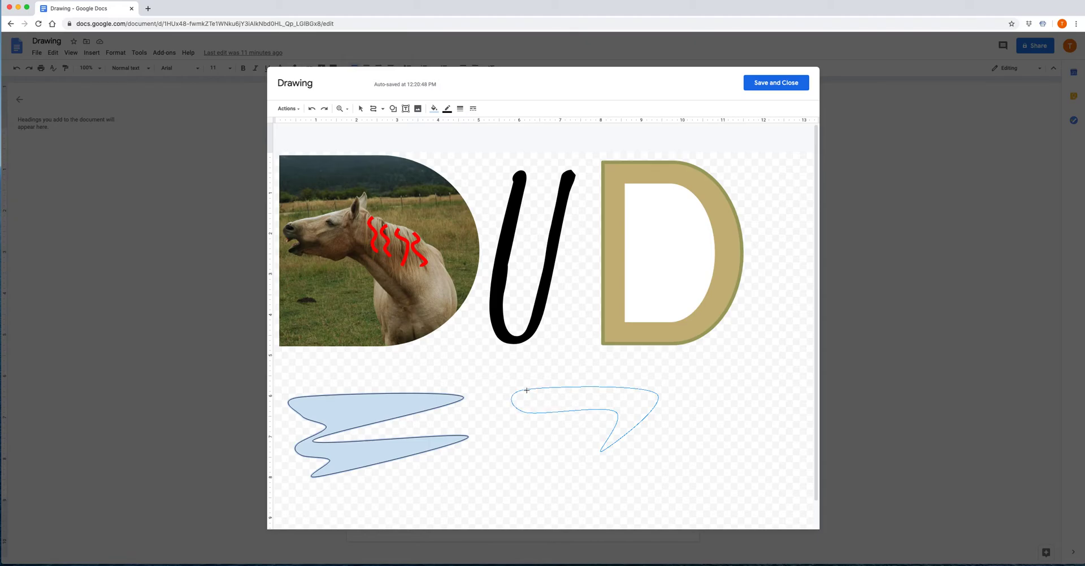
click(526, 390)
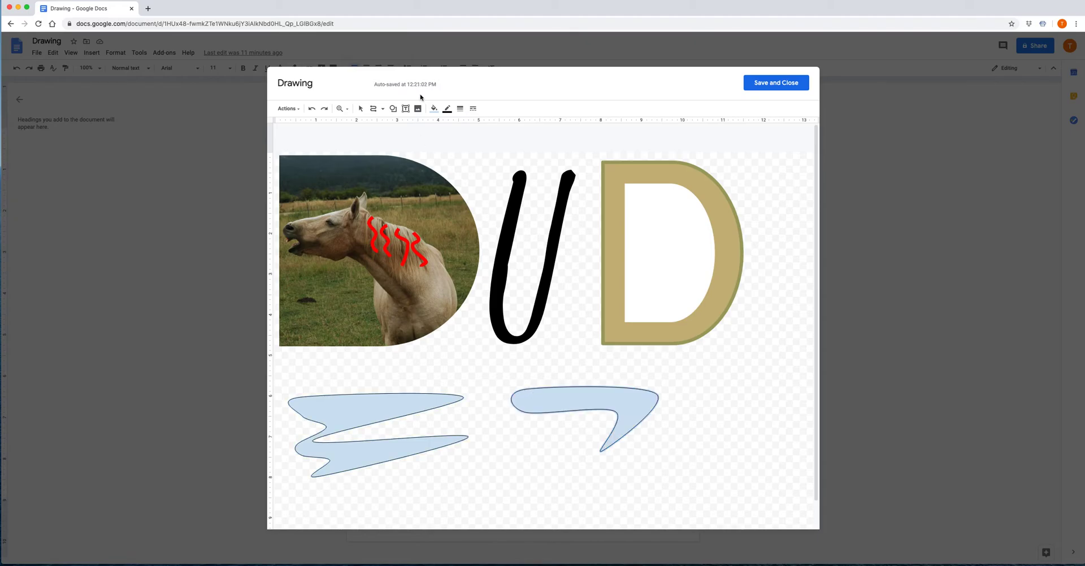
Begin a custom gradient fill for the hooked curve shape and set its type to Radial.
click(433, 108)
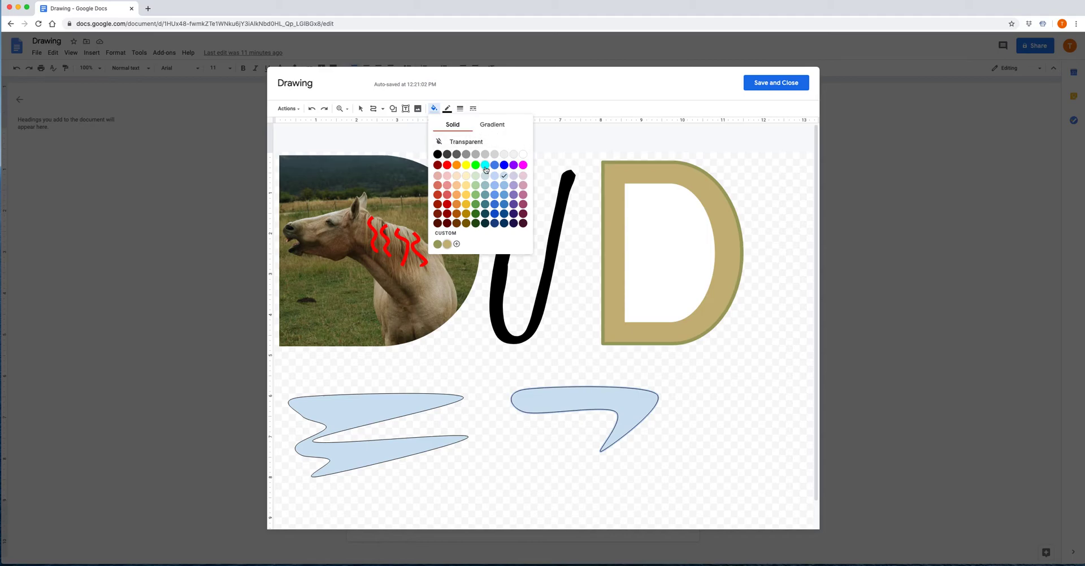
click(500, 126)
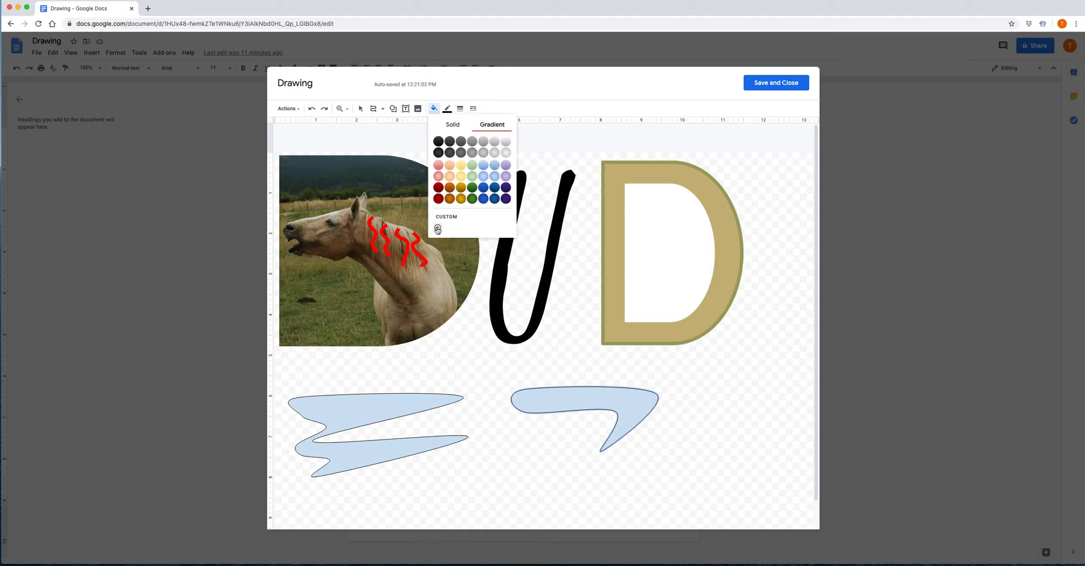
click(448, 222)
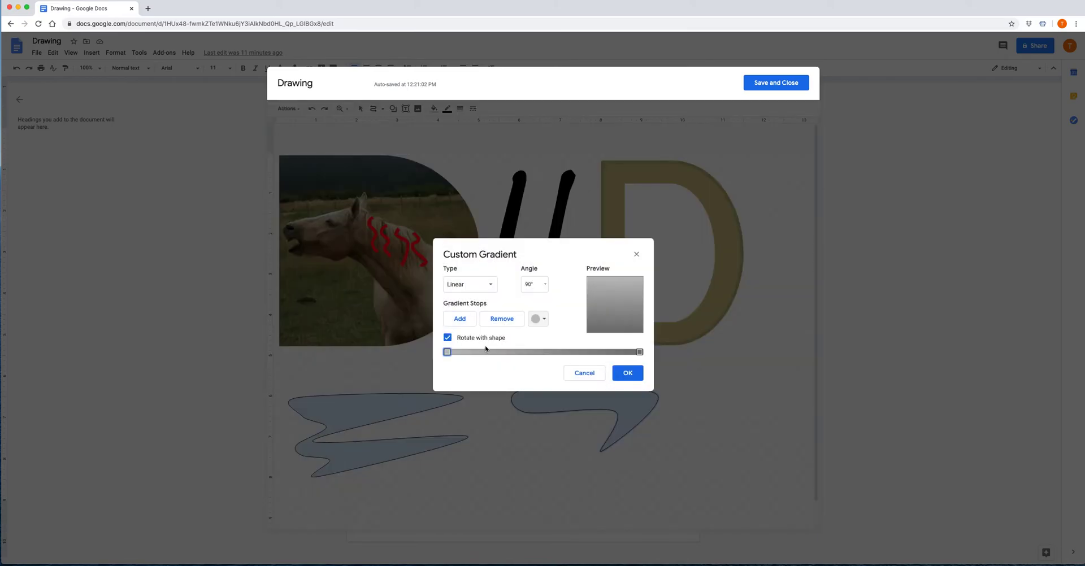
click(485, 285)
click(471, 317)
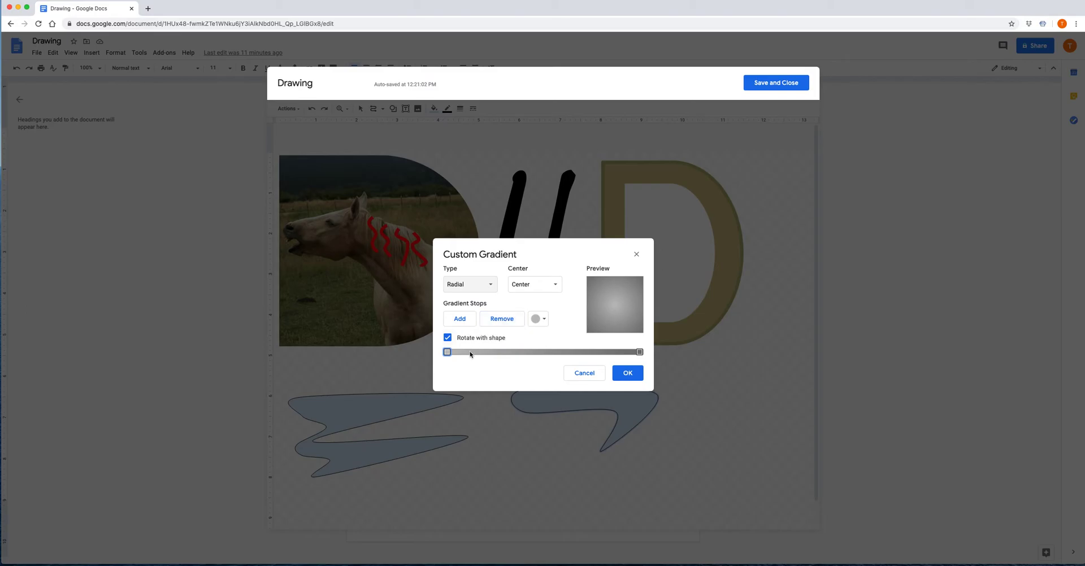
Color the gradient yellow at the first stop and orange at the last, with an added red stop slightly past the middle.
click(459, 319)
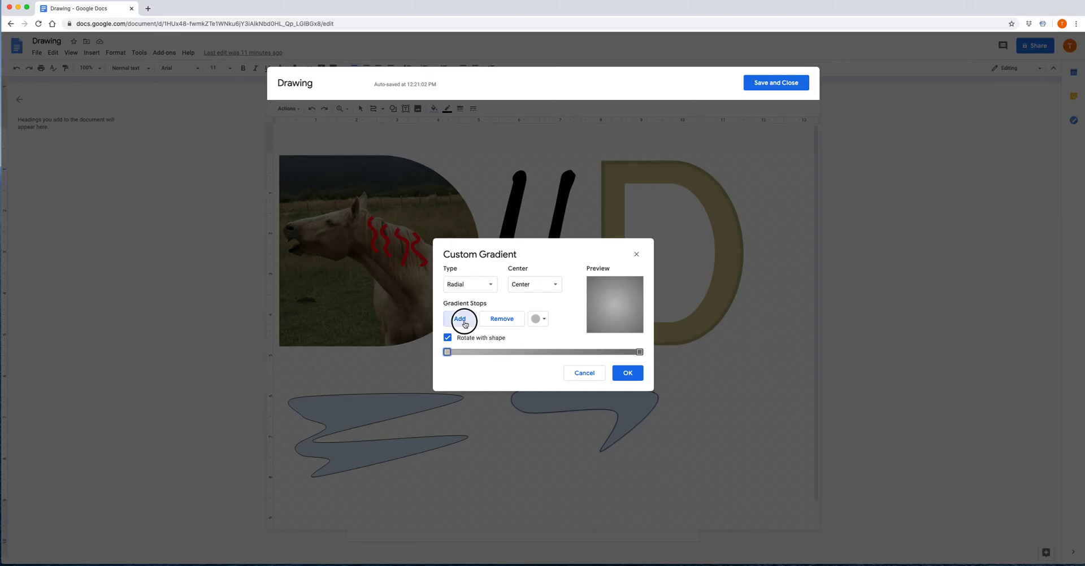
click(540, 319)
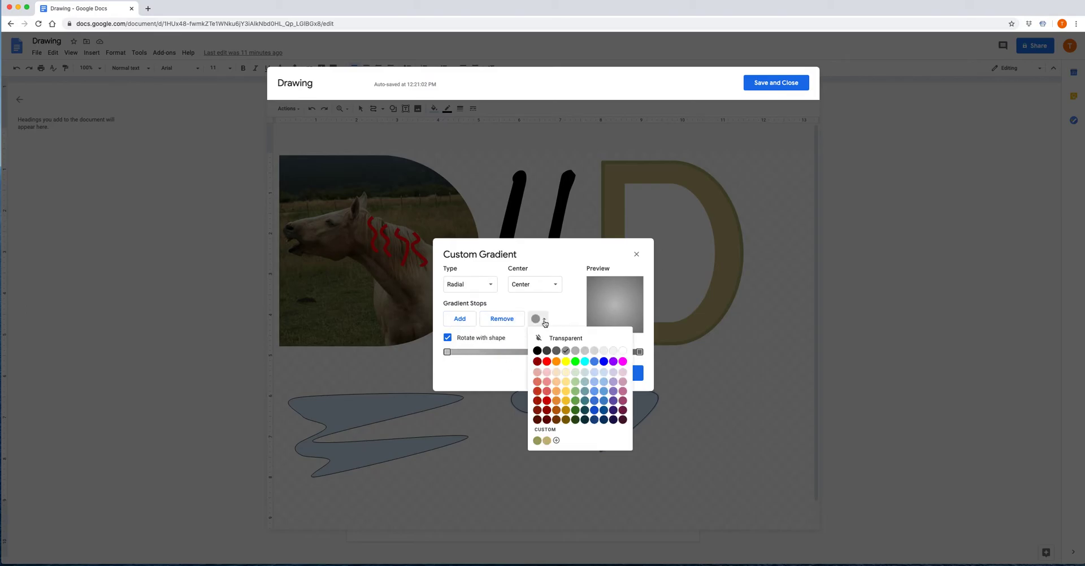
click(546, 362)
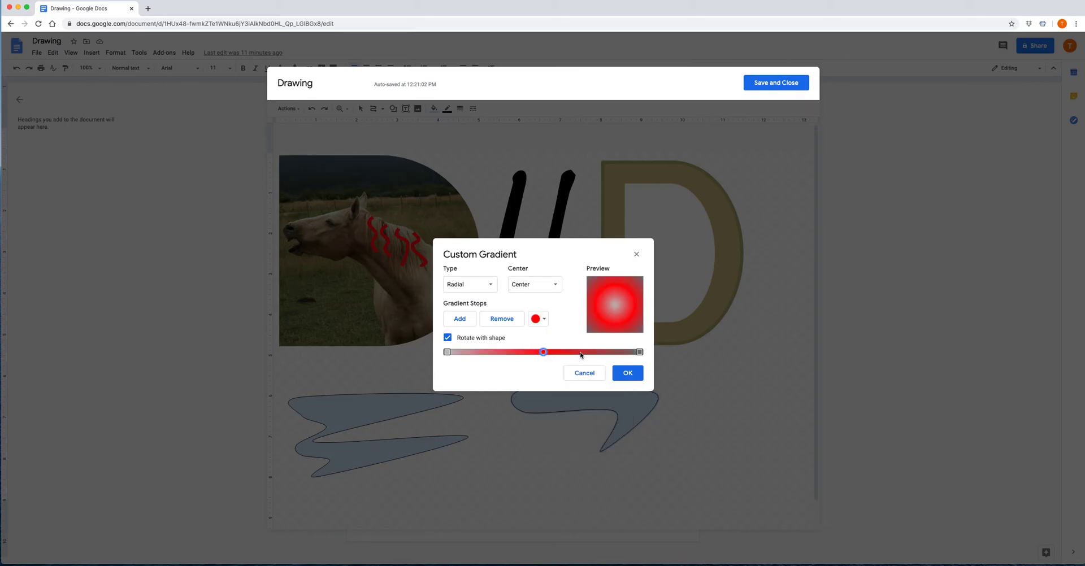
click(447, 352)
click(548, 319)
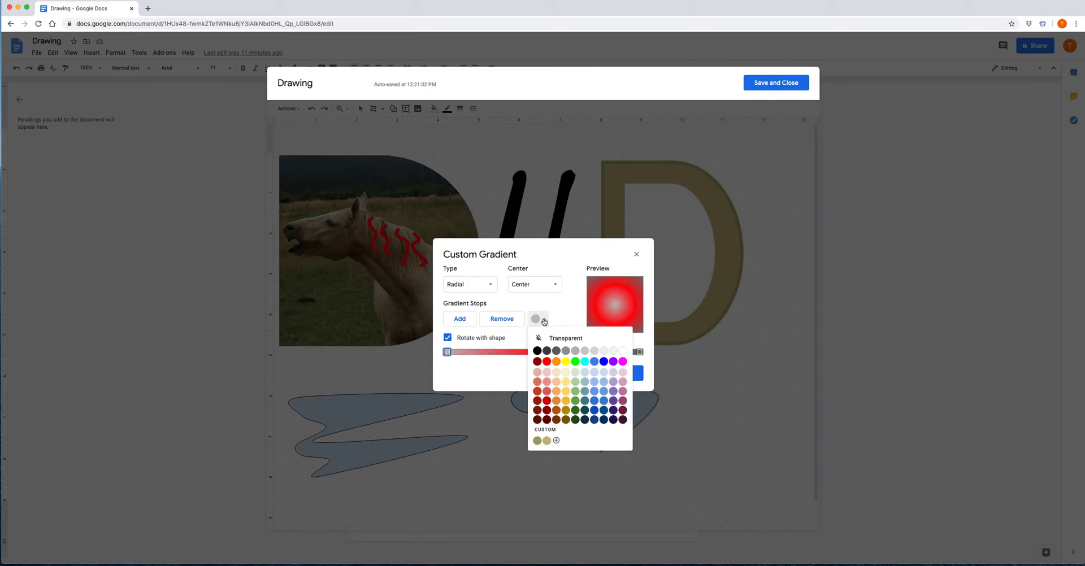
click(567, 363)
click(639, 352)
click(546, 320)
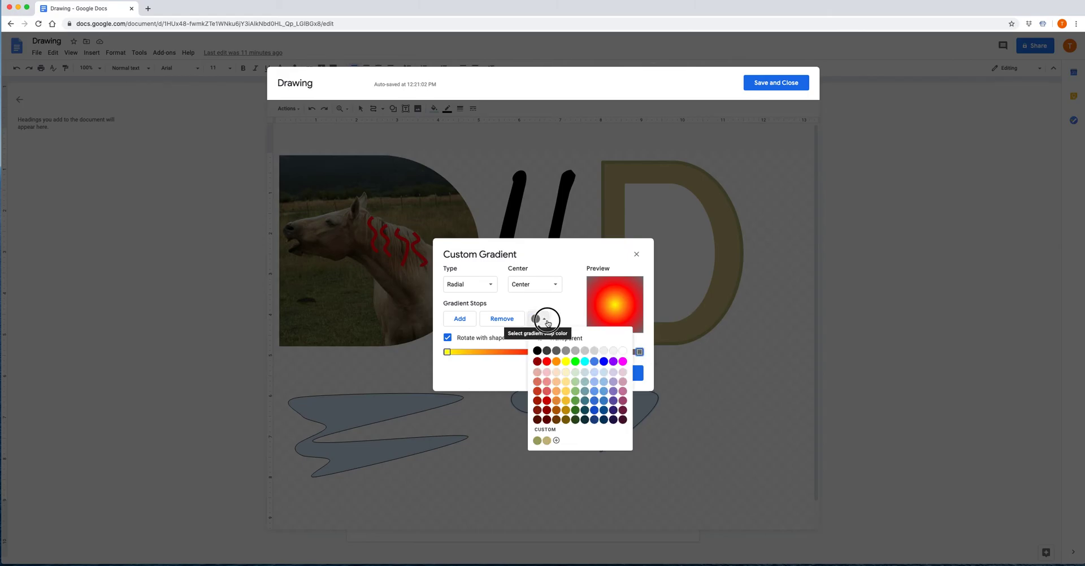
click(557, 362)
mouse_move(543, 352)
mouse_down()
mouse_move(530, 353)
mouse_move(563, 354)
mouse_up()
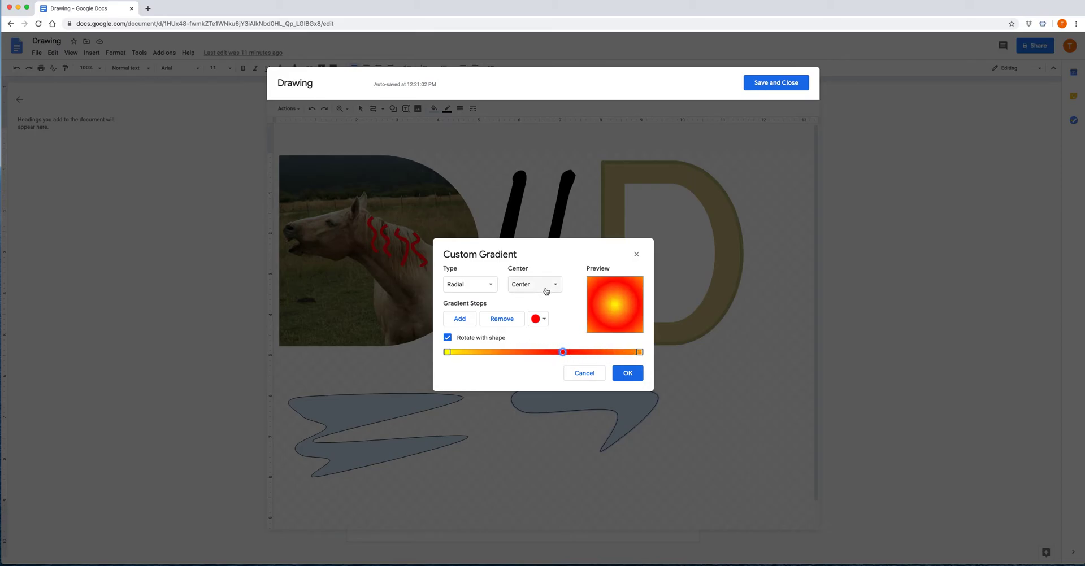
Try the Linear type for the custom gradient and return it to Radial.
click(484, 290)
click(469, 303)
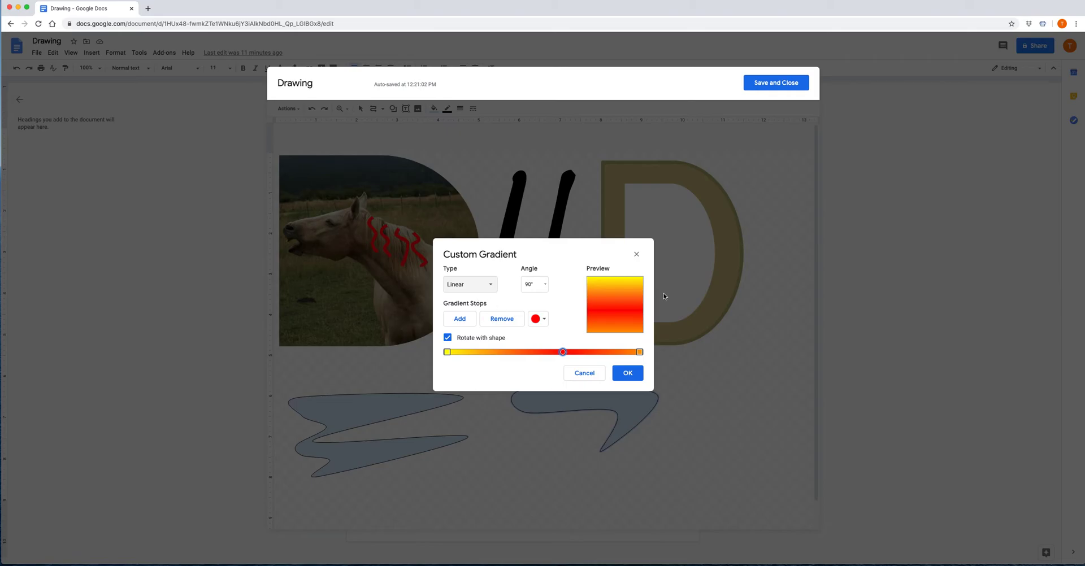
click(485, 285)
click(473, 313)
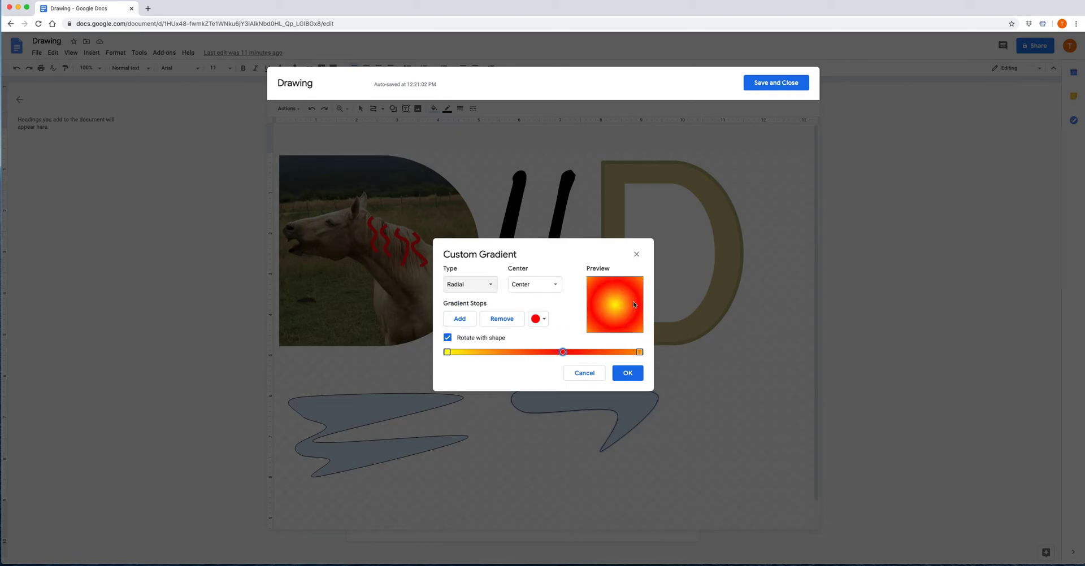
Try the radial gradient's center at Top left and at Top right.
click(530, 289)
click(534, 315)
click(547, 286)
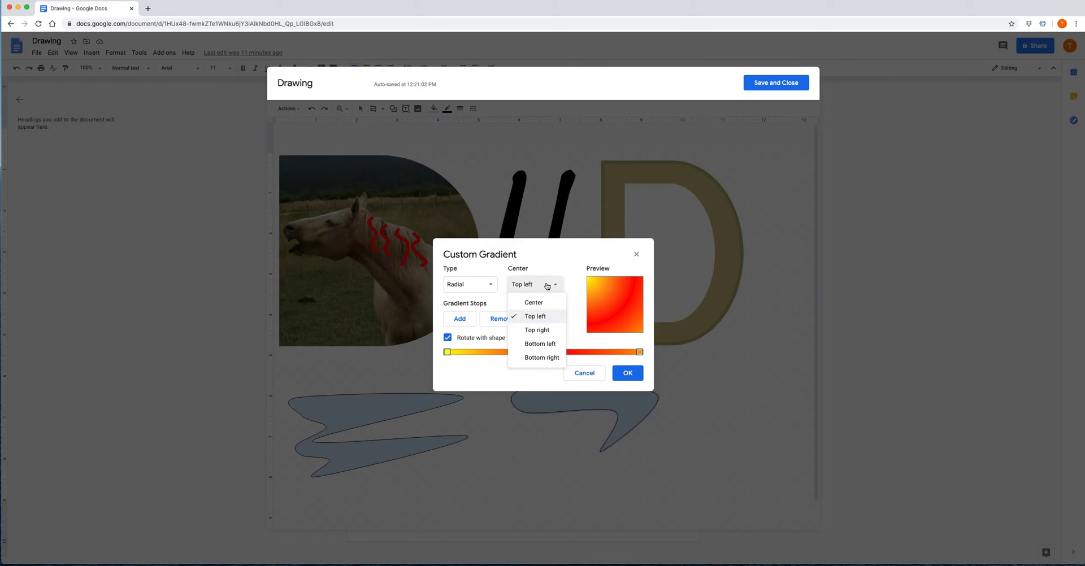
click(543, 335)
click(543, 285)
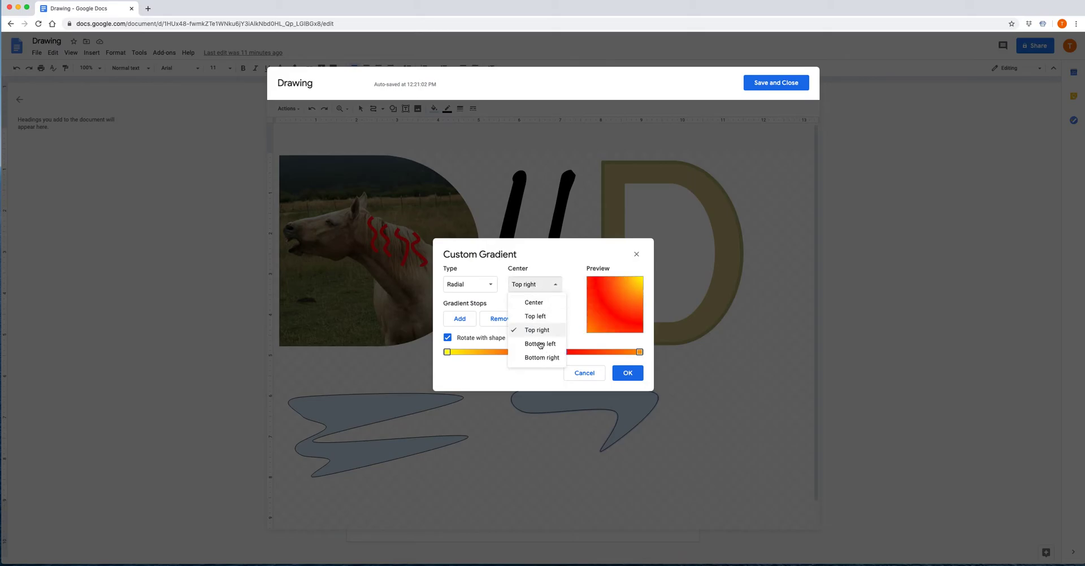
Set the custom gradient to Linear at an angle of 225° and apply it to the hooked curve shape.
click(483, 288)
click(469, 303)
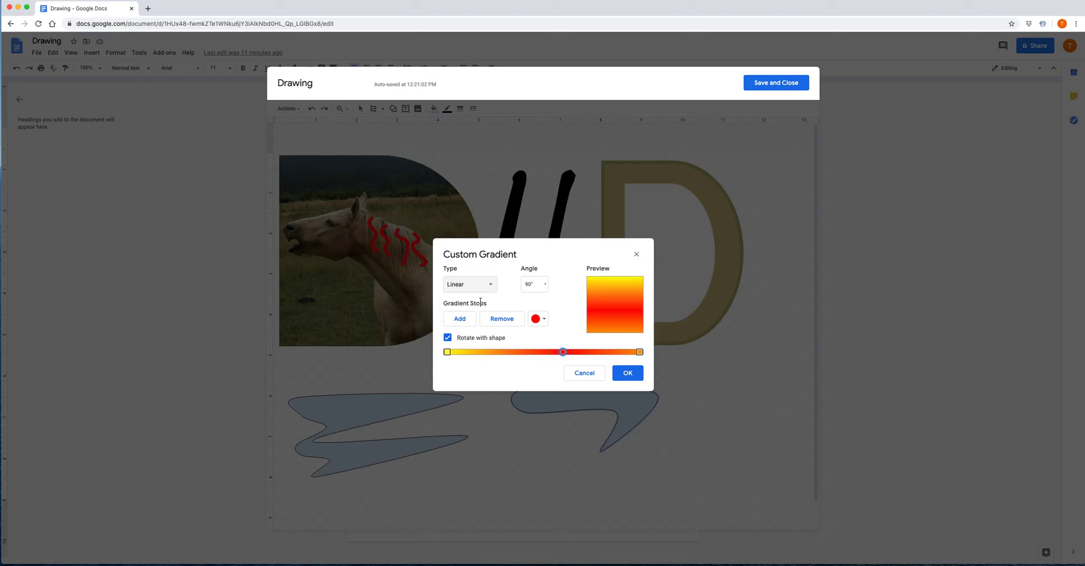
click(545, 284)
click(542, 316)
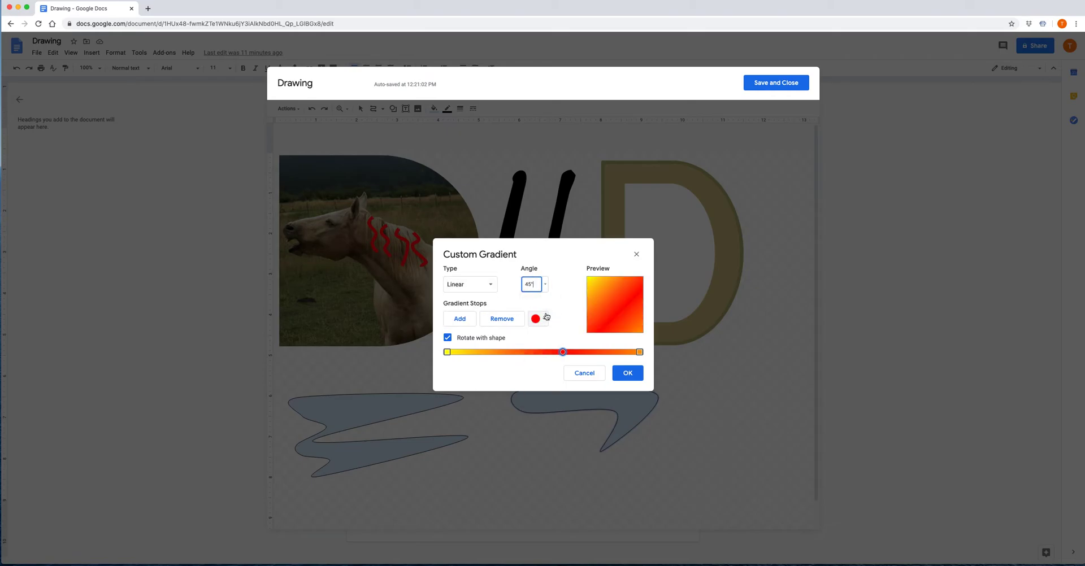
click(545, 284)
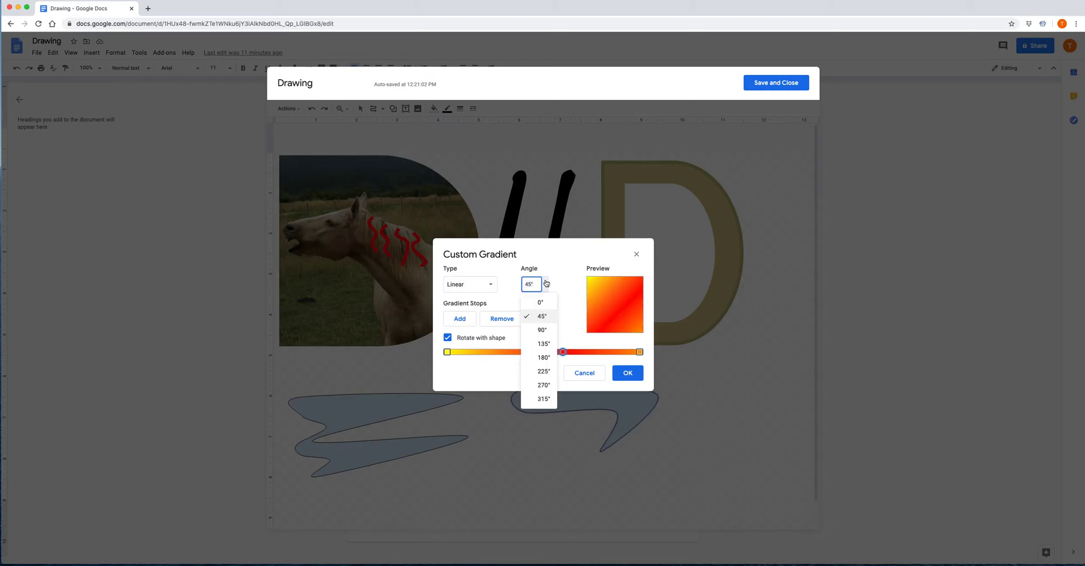
click(547, 374)
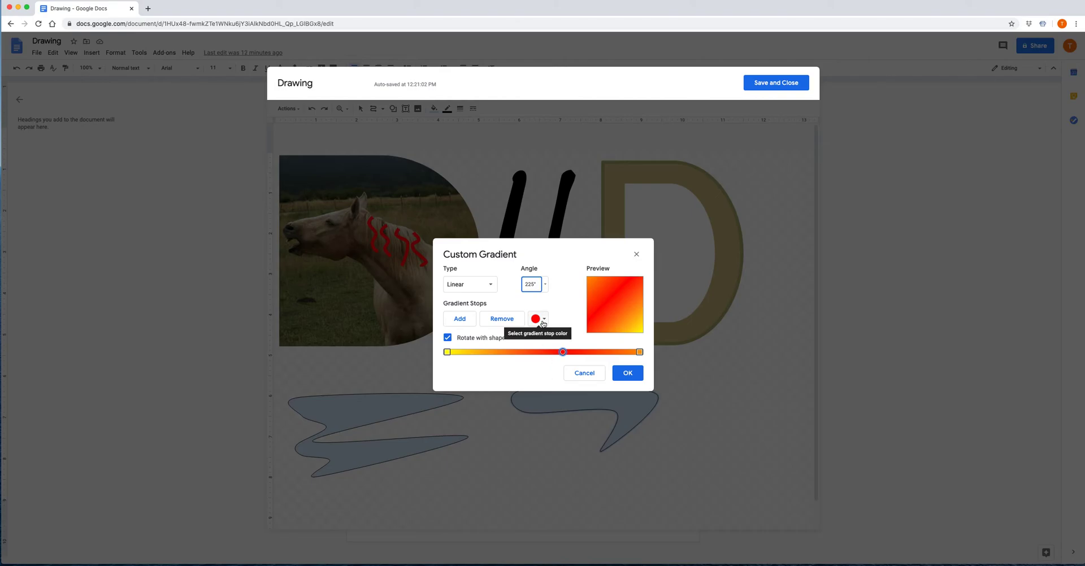
click(627, 374)
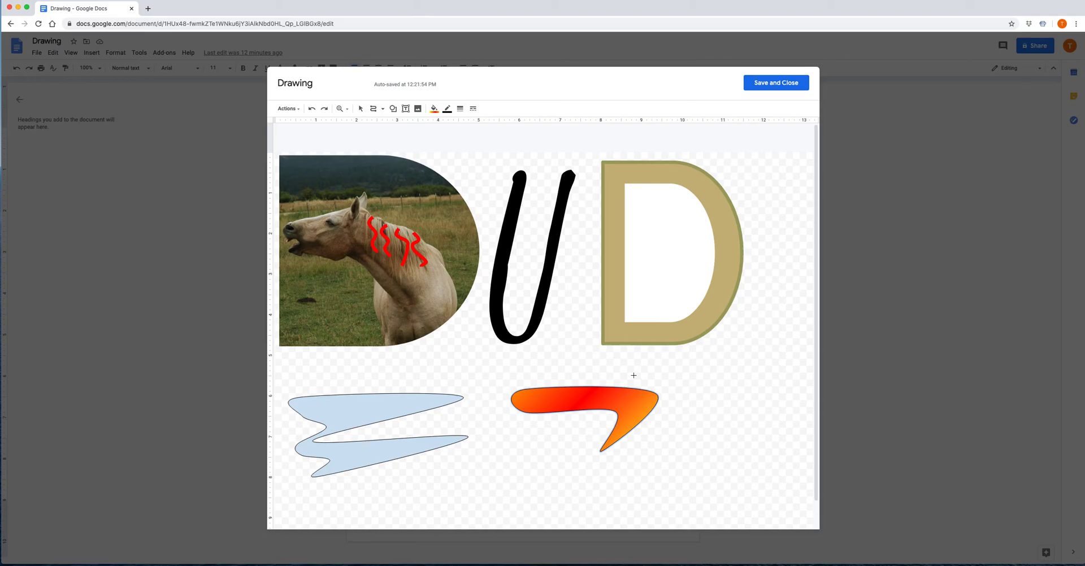
Draw a small open curve about 2 inches wide just above the gradient-filled shape and delete it.
click(584, 388)
click(504, 370)
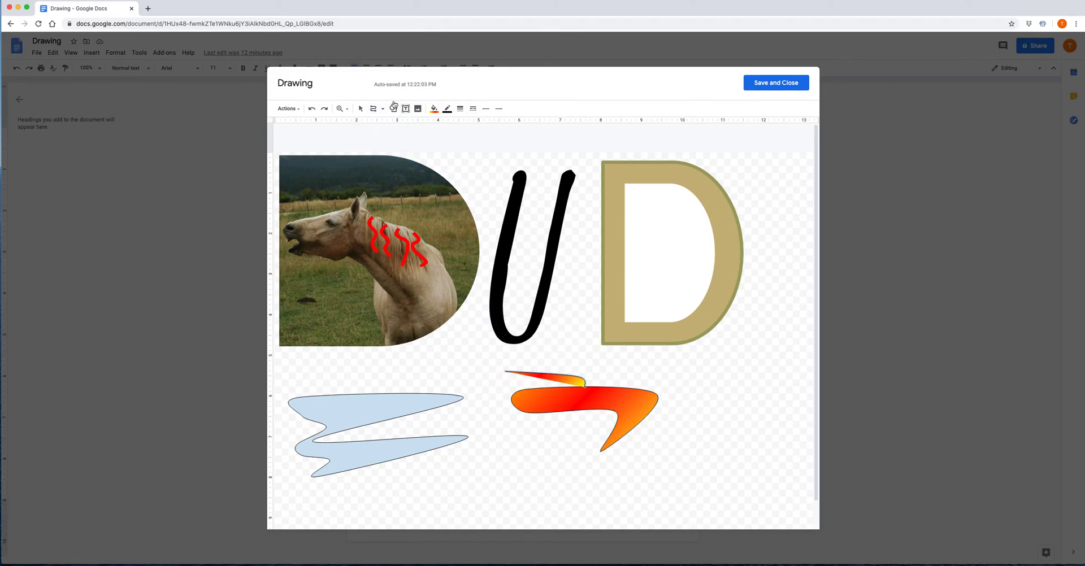
click(361, 109)
key(Delete)
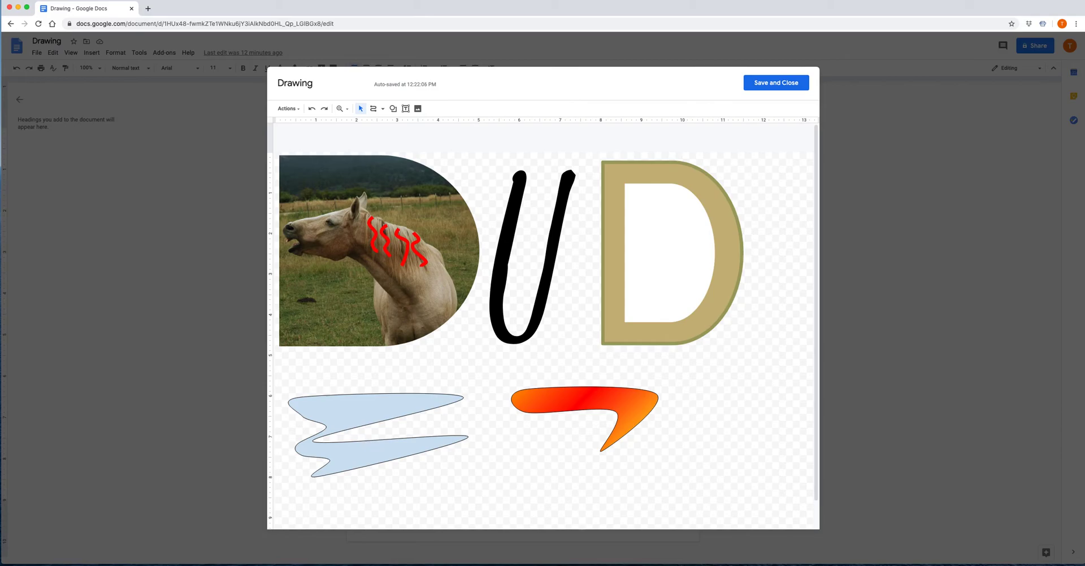
Rotate the hooked gradient curve 180° and reshape it by editing its points, pulling one corner out to the right.
click(581, 392)
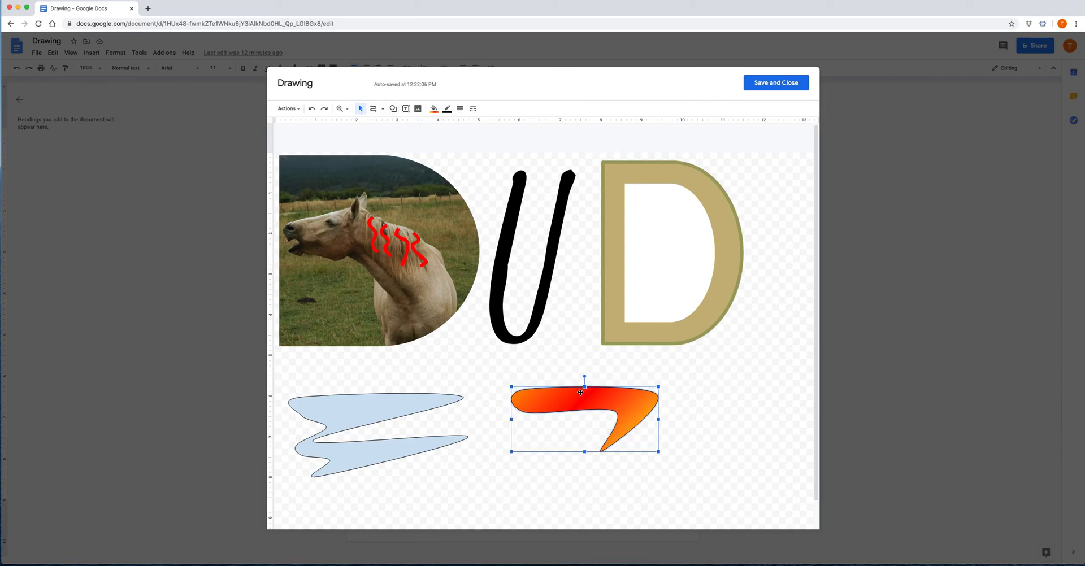
drag(584, 376, 586, 477)
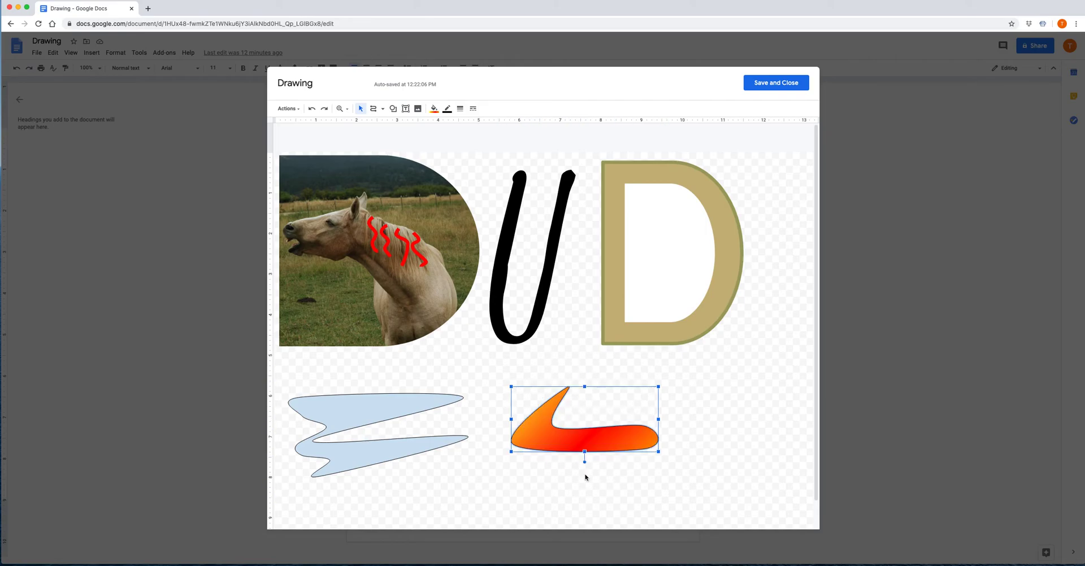
right_click(611, 428)
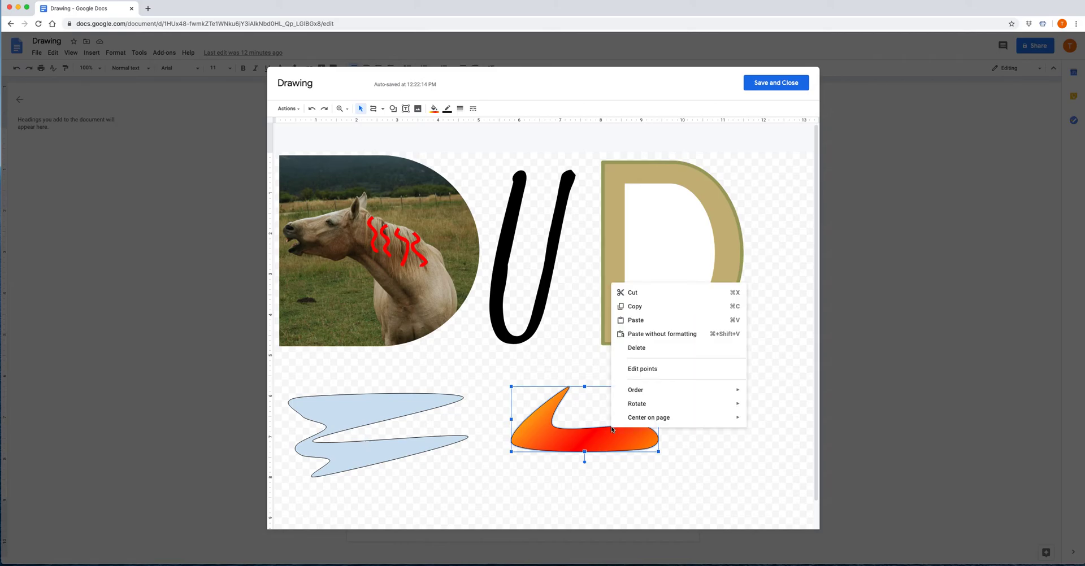
click(647, 370)
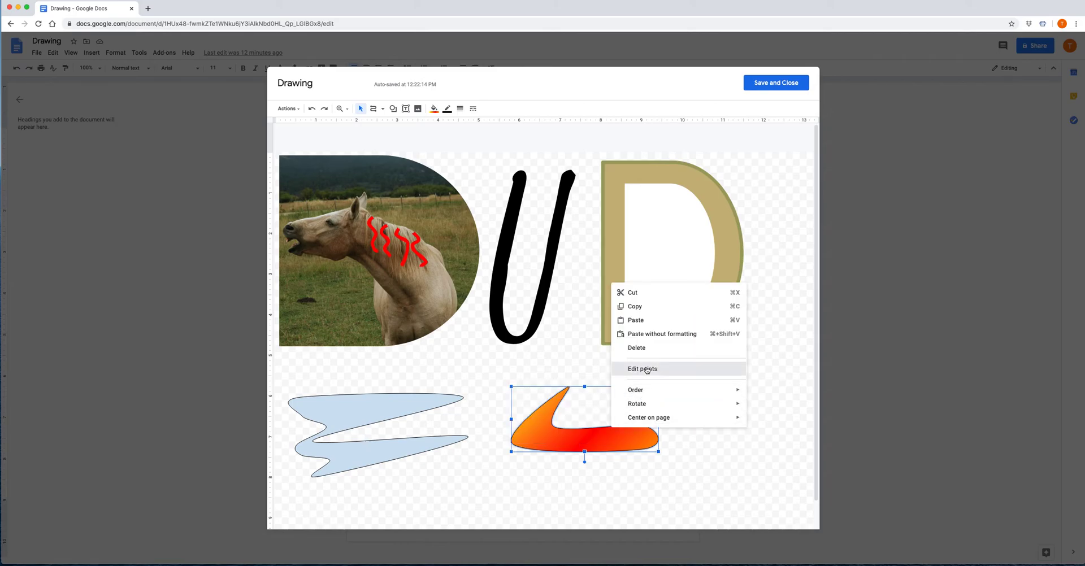
drag(569, 388, 607, 382)
drag(644, 426, 750, 425)
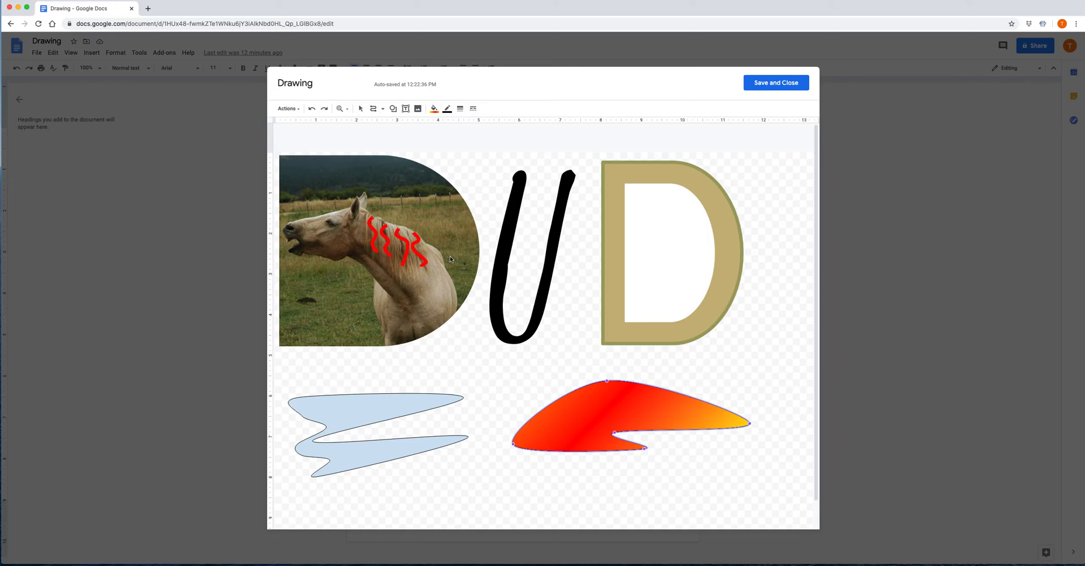
Delete the light blue curve shape and the gradient curve shape below the letters.
click(361, 108)
drag(318, 381, 678, 498)
key(Delete)
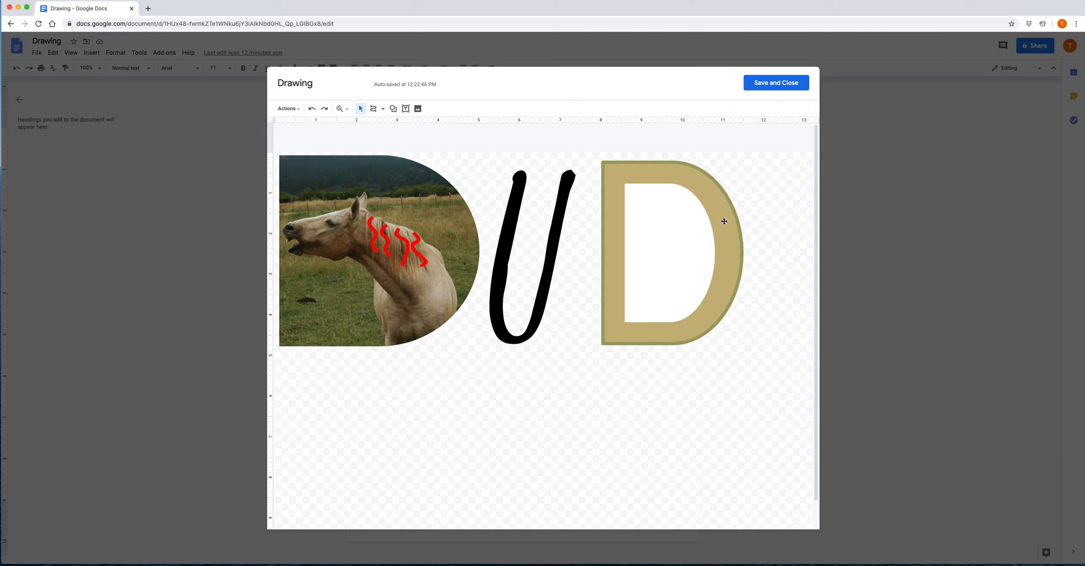
Select the tan D together with its white center and move both left, closer to the U.
click(618, 223)
click(650, 232)
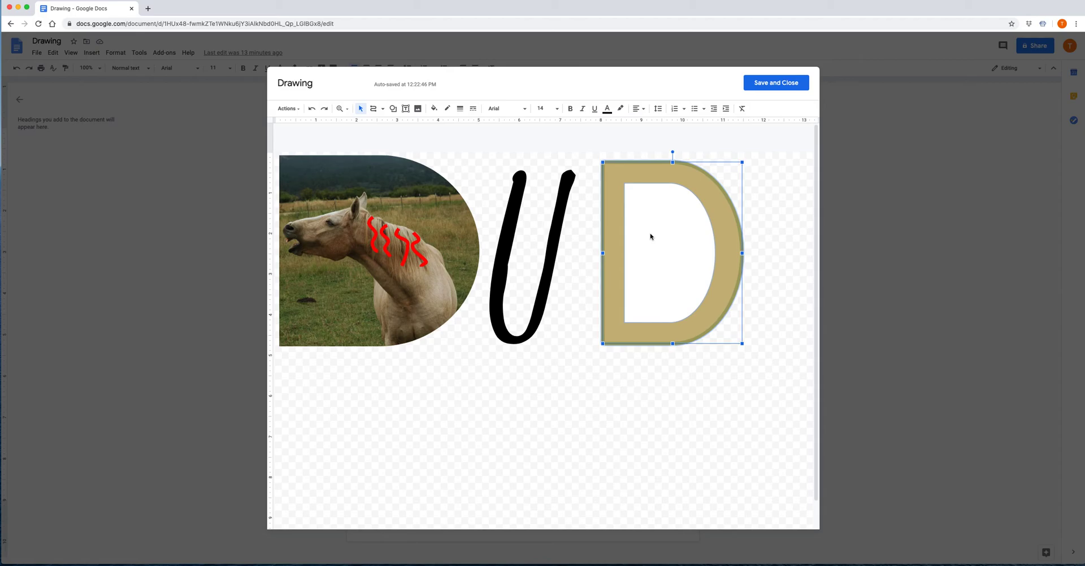
click(648, 204)
drag(649, 206, 631, 208)
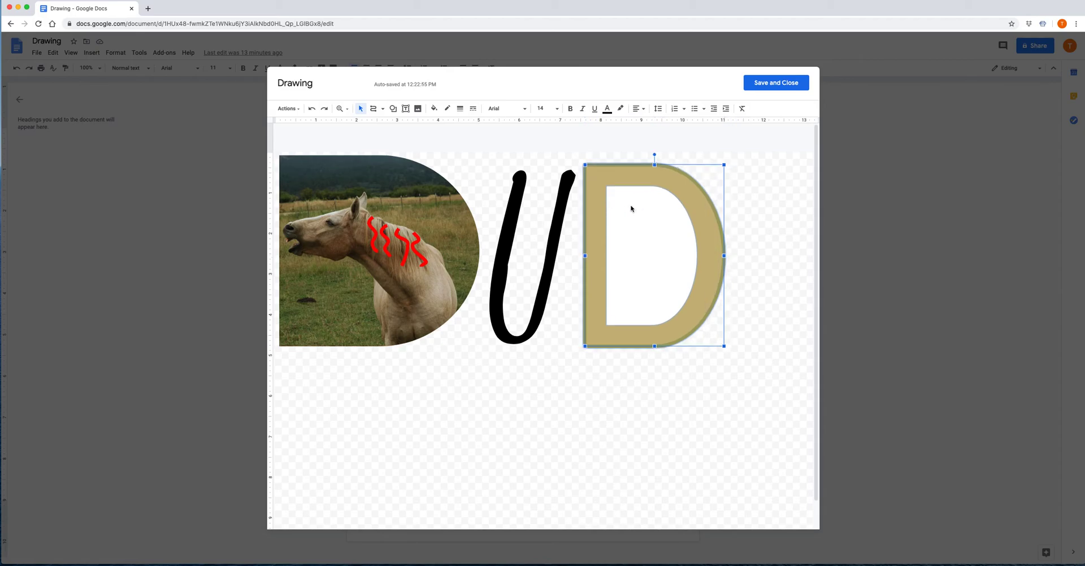
Narrow the horse-picture D from its right side to about 4.3 inches wide.
click(660, 391)
click(432, 271)
drag(479, 251, 453, 251)
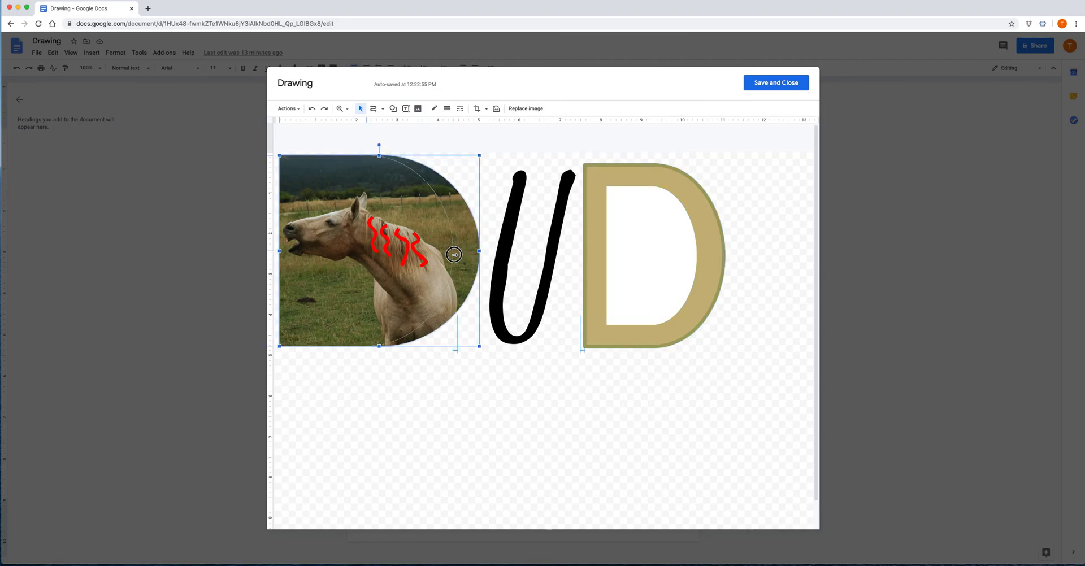
click(503, 247)
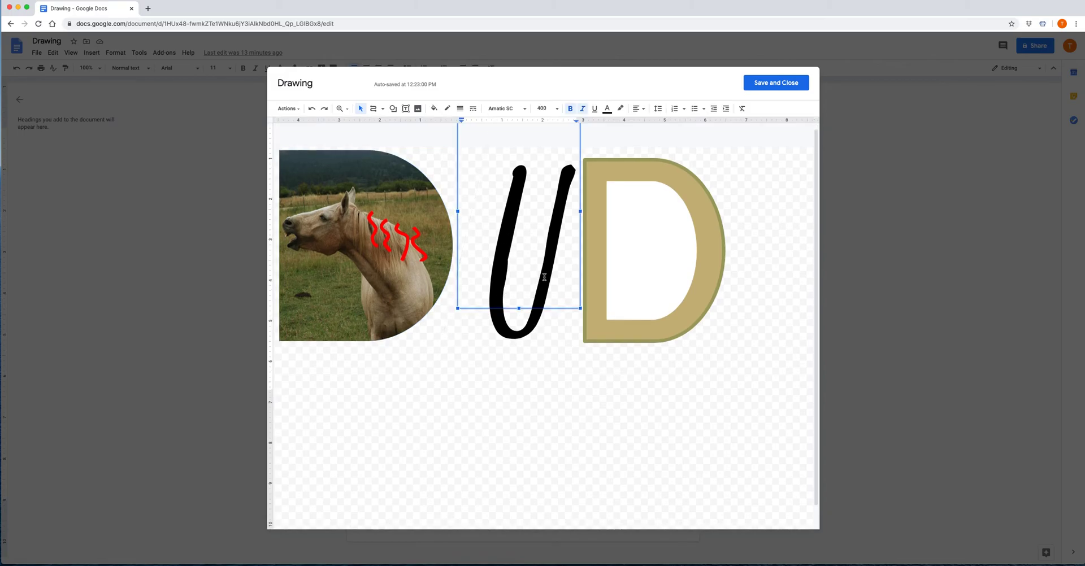
click(550, 309)
click(537, 299)
click(543, 328)
click(507, 246)
click(455, 354)
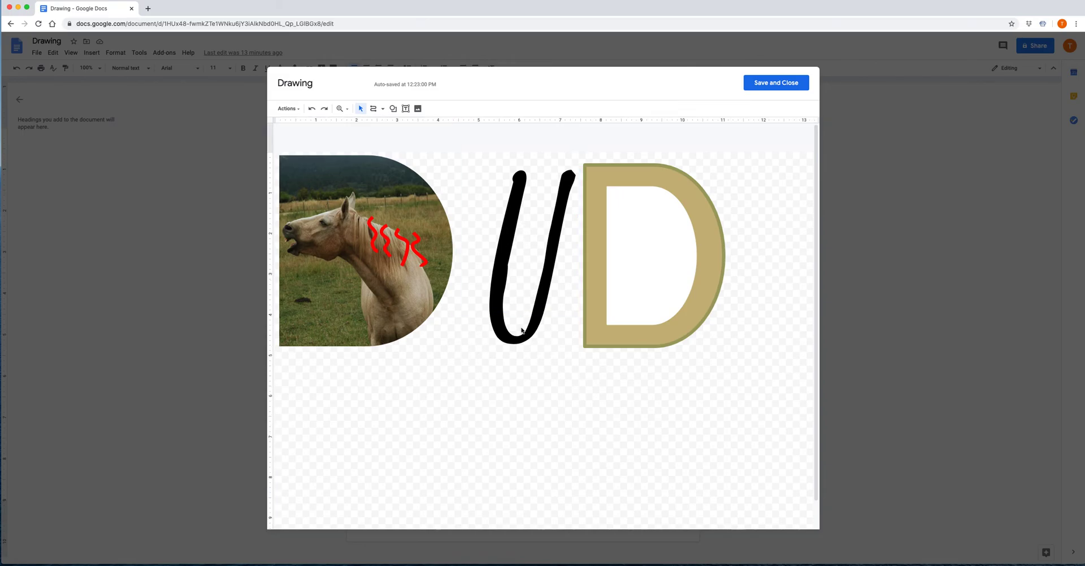
click(521, 339)
double_click(505, 341)
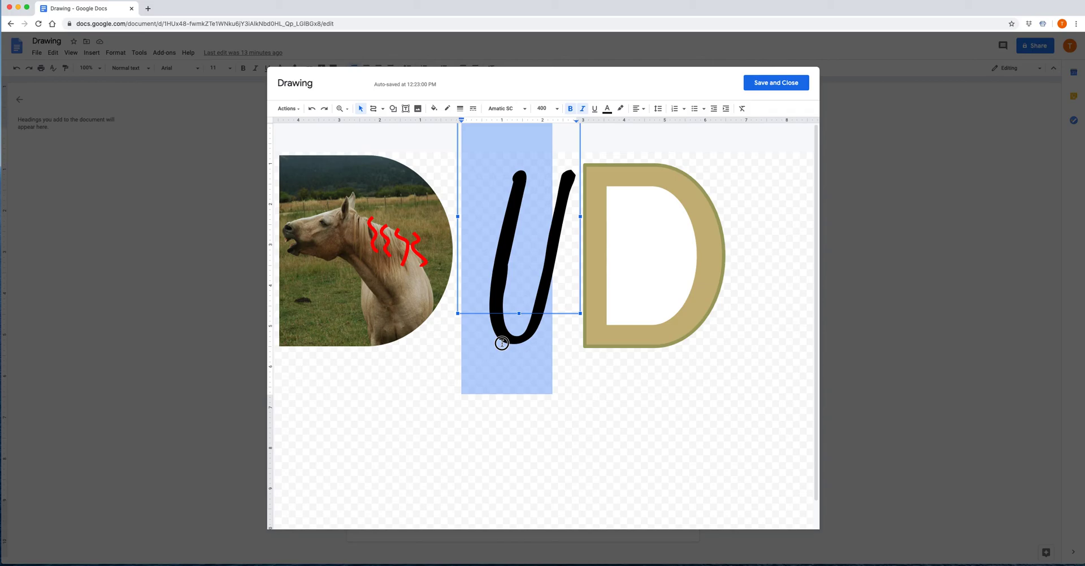
click(582, 363)
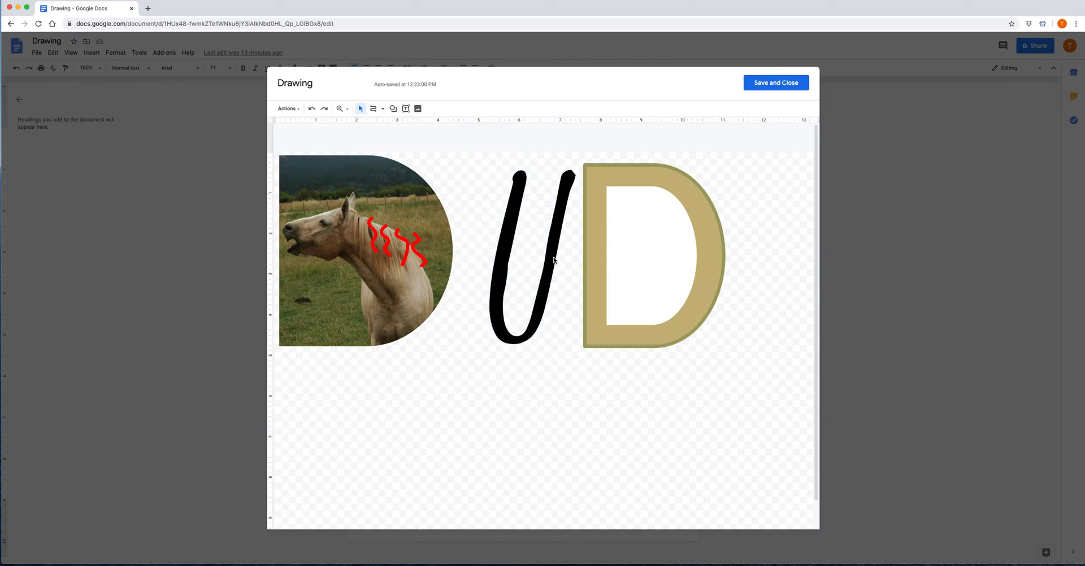
Move the U closer to the picture D and shift the tan D with its white center left beside it.
click(553, 175)
drag(553, 176, 540, 180)
click(613, 175)
drag(640, 229, 610, 230)
Try moving the tan D's white center and its outer shape separately to the right.
click(712, 215)
click(634, 237)
drag(635, 237, 668, 237)
key(super+z)
click(641, 177)
drag(641, 177, 652, 176)
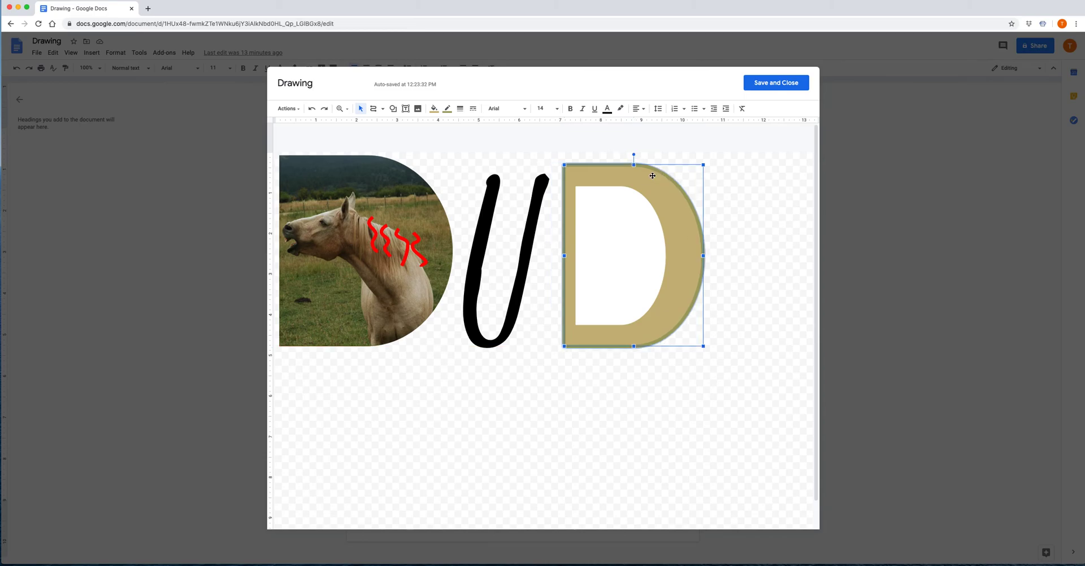
Try moving the tan D and its white center together, and undo the move.
click(629, 225)
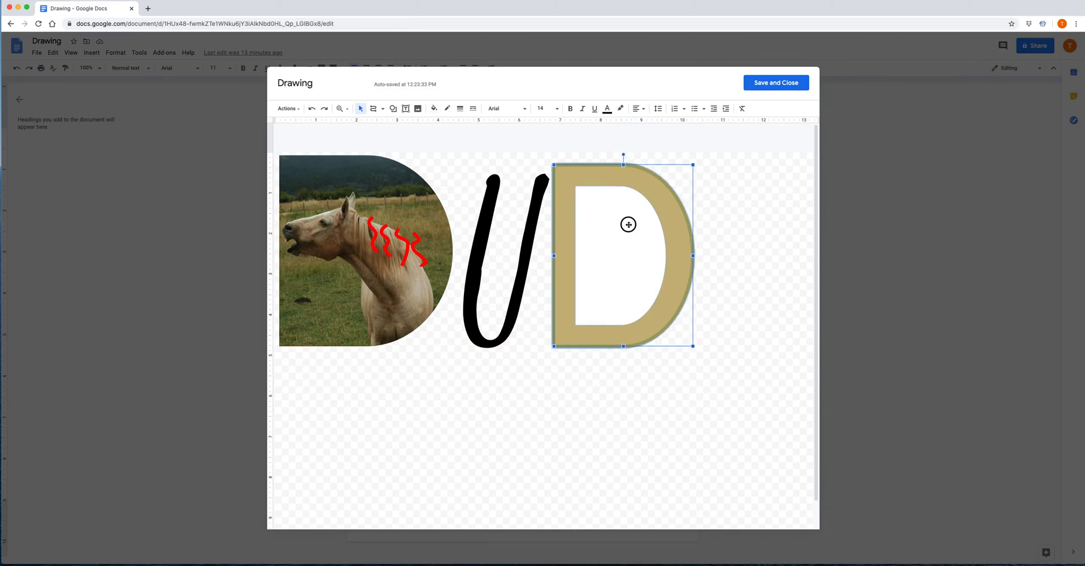
drag(628, 225, 623, 241)
key(super+z)
Draw a closed letter E with the Curve tool right of the tan D, about 3 inches wide and 4.7 inches tall.
click(635, 426)
click(374, 110)
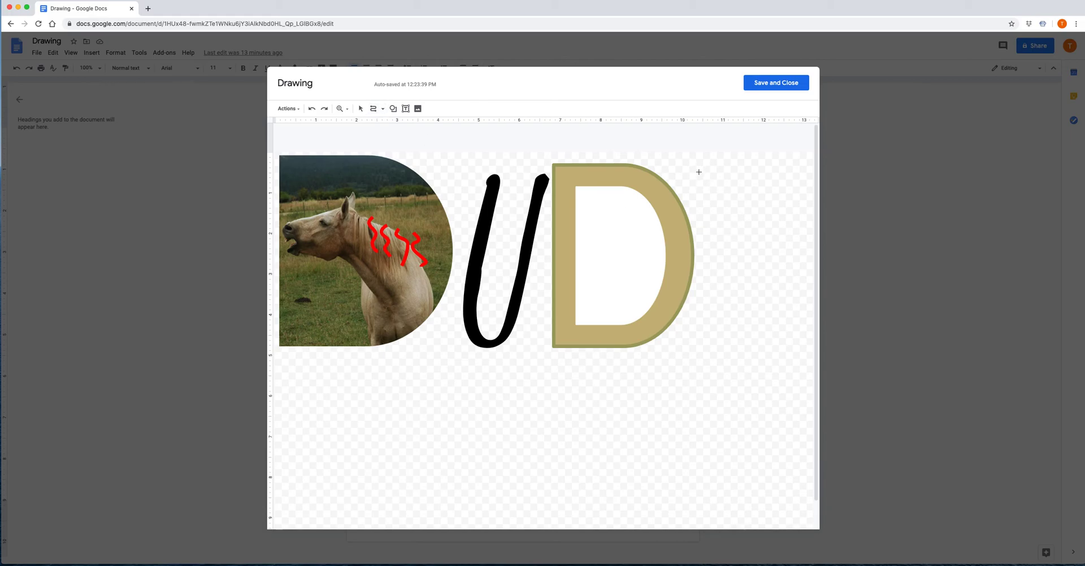
mouse_move(701, 173)
mouse_down()
mouse_move(703, 339)
mouse_move(799, 344)
mouse_move(801, 312)
mouse_move(788, 312)
mouse_move(807, 325)
mouse_move(729, 320)
mouse_move(730, 269)
mouse_move(796, 269)
mouse_move(800, 255)
mouse_move(788, 242)
mouse_move(734, 243)
mouse_move(729, 189)
mouse_move(791, 196)
mouse_move(792, 179)
mouse_move(701, 175)
mouse_up()
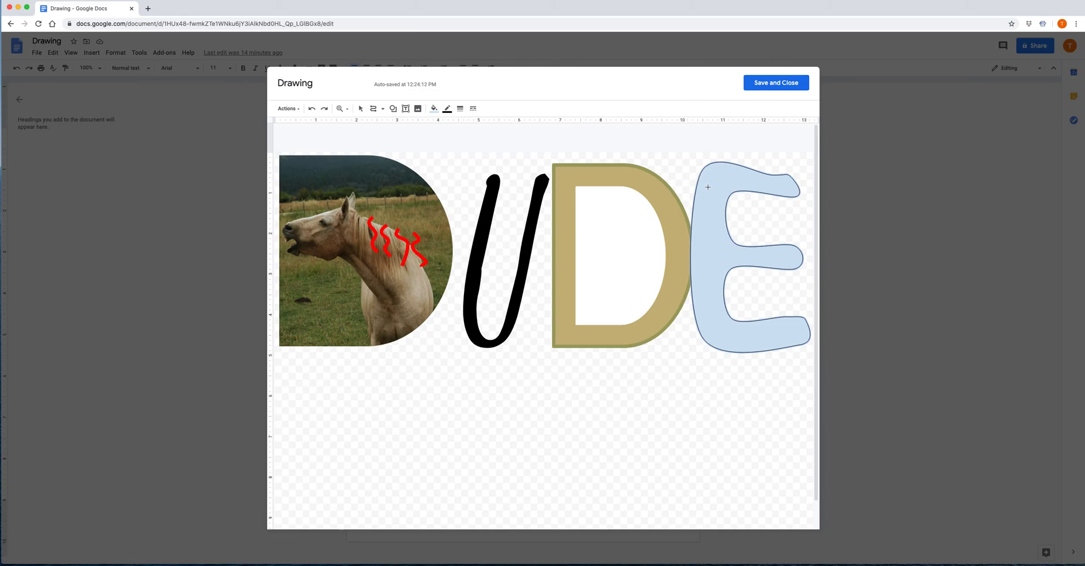
Fill the E with the custom red-orange-yellow gradient and set its border color to red.
click(434, 109)
click(490, 126)
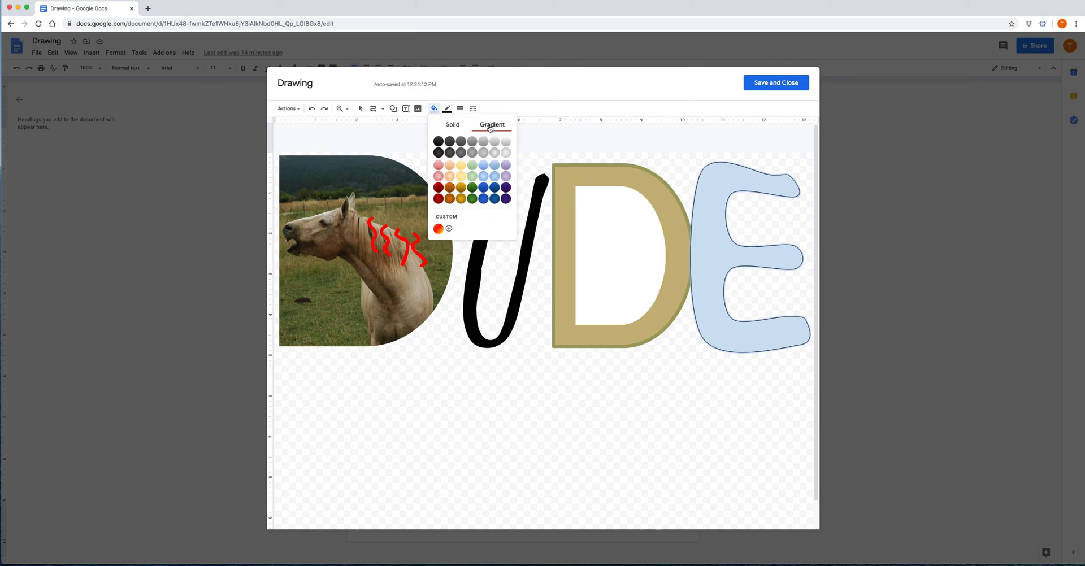
click(438, 229)
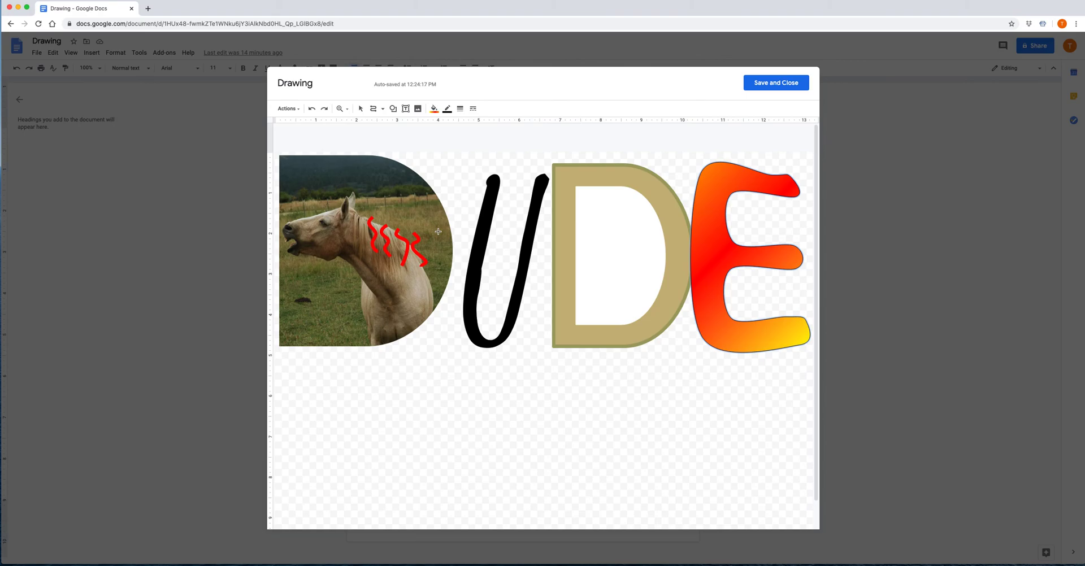
click(447, 108)
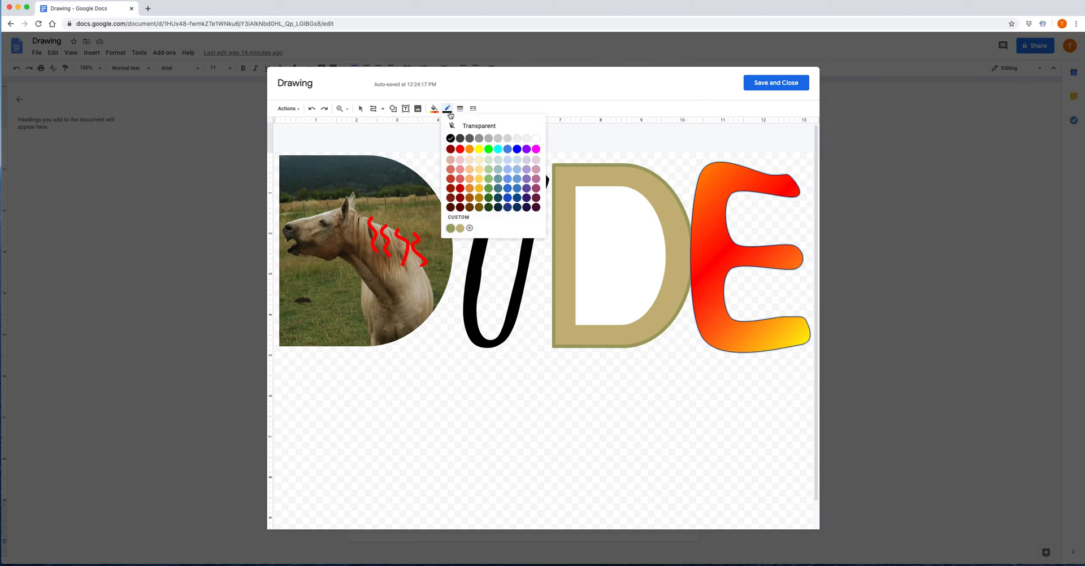
click(460, 150)
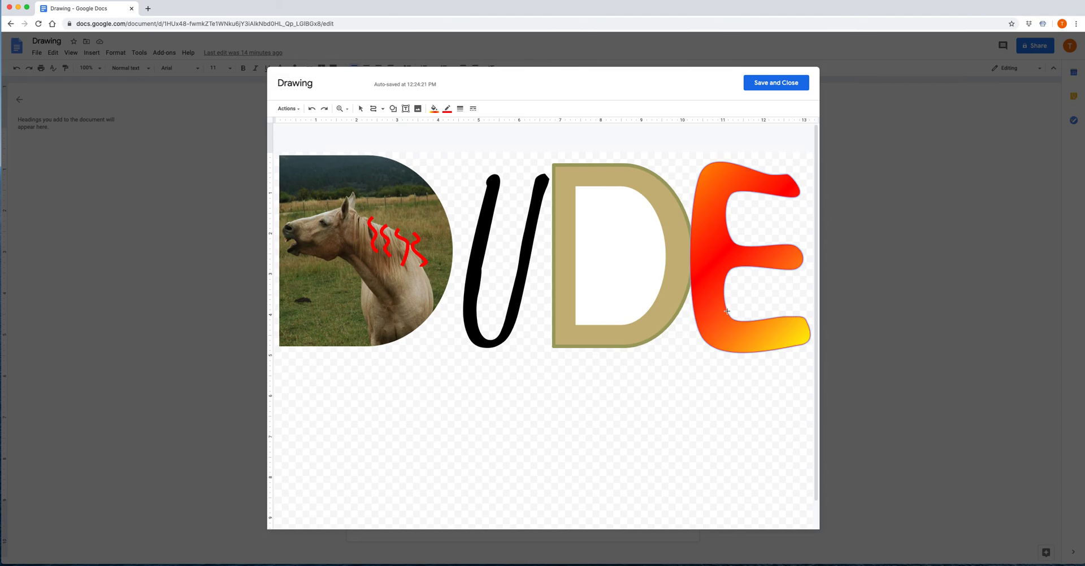
Move the E slightly right so that it clears the tan D's edge.
click(361, 108)
drag(734, 331, 737, 337)
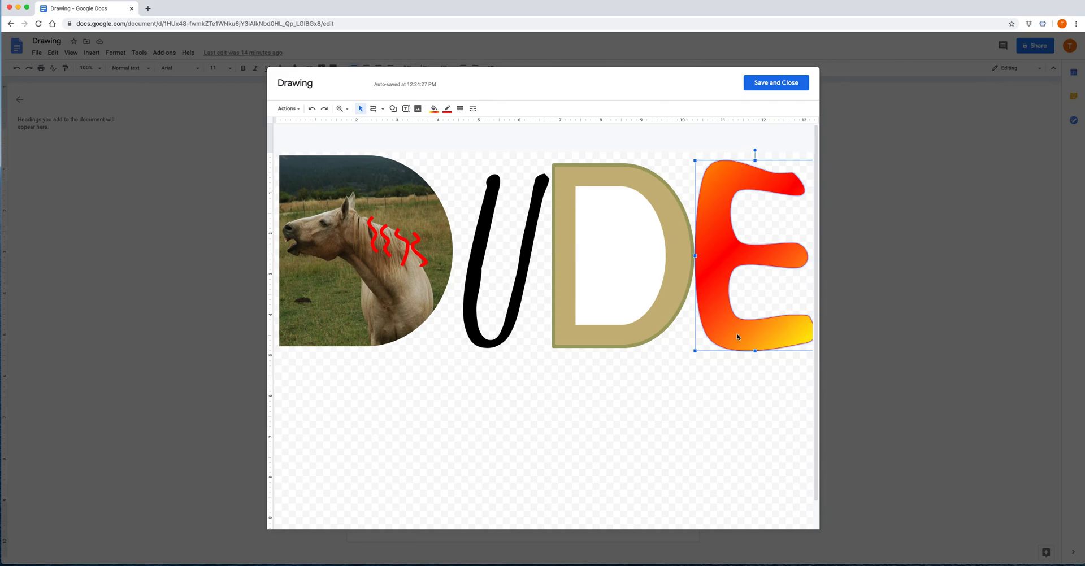
click(748, 403)
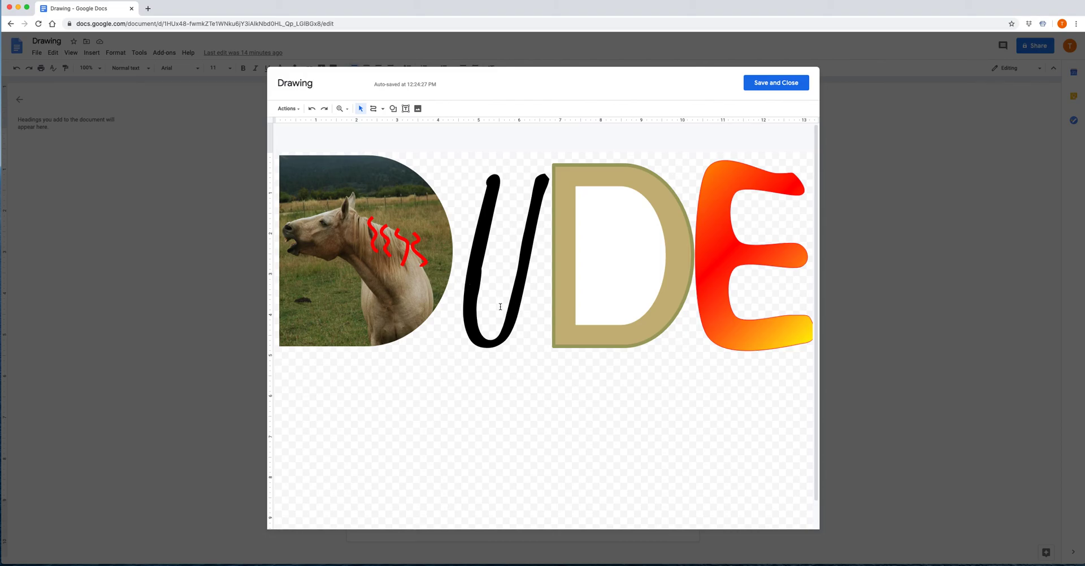
Move the E left to overlap the tan D, and move the U left to overlap the picture D.
drag(772, 260, 755, 261)
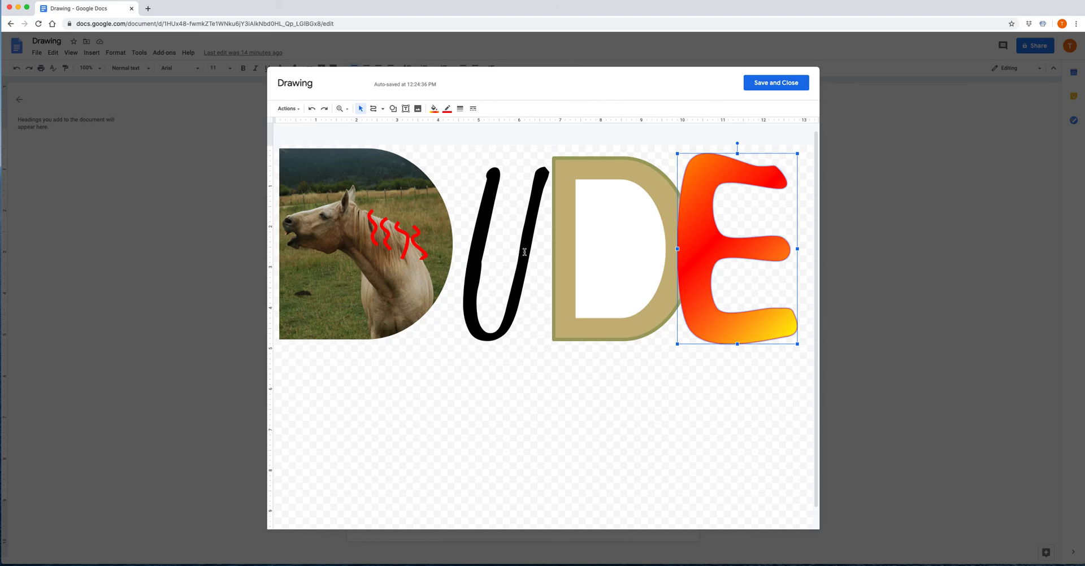
click(540, 402)
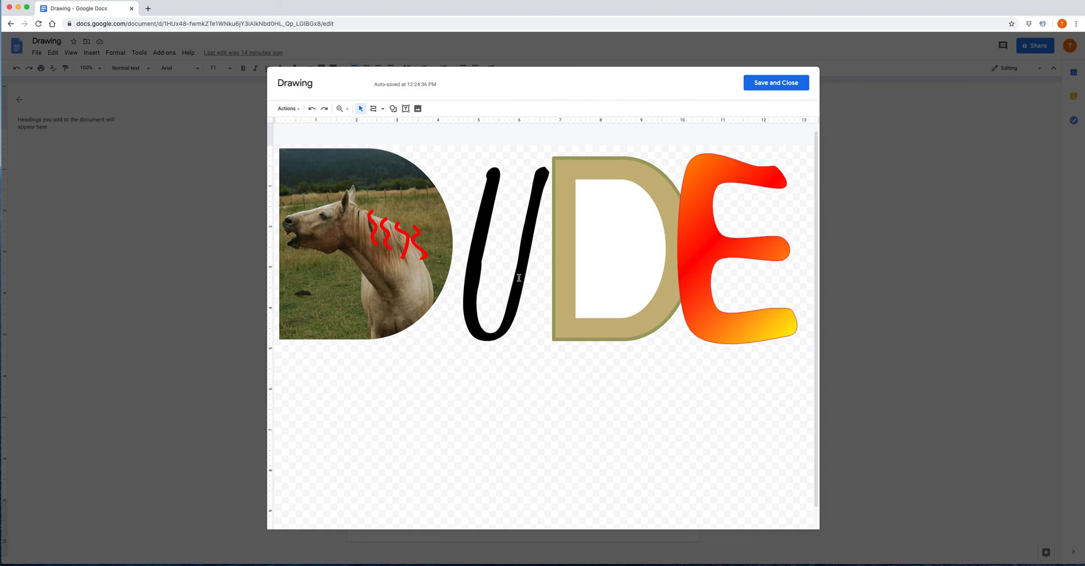
drag(527, 278, 491, 280)
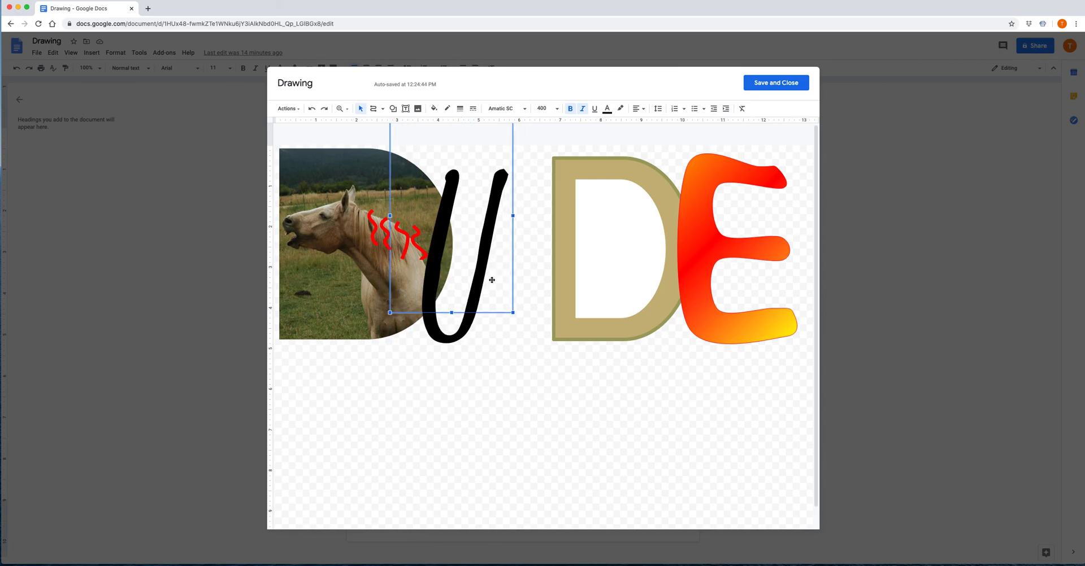
Send the U to the back, behind the horse-picture D.
right_click(486, 281)
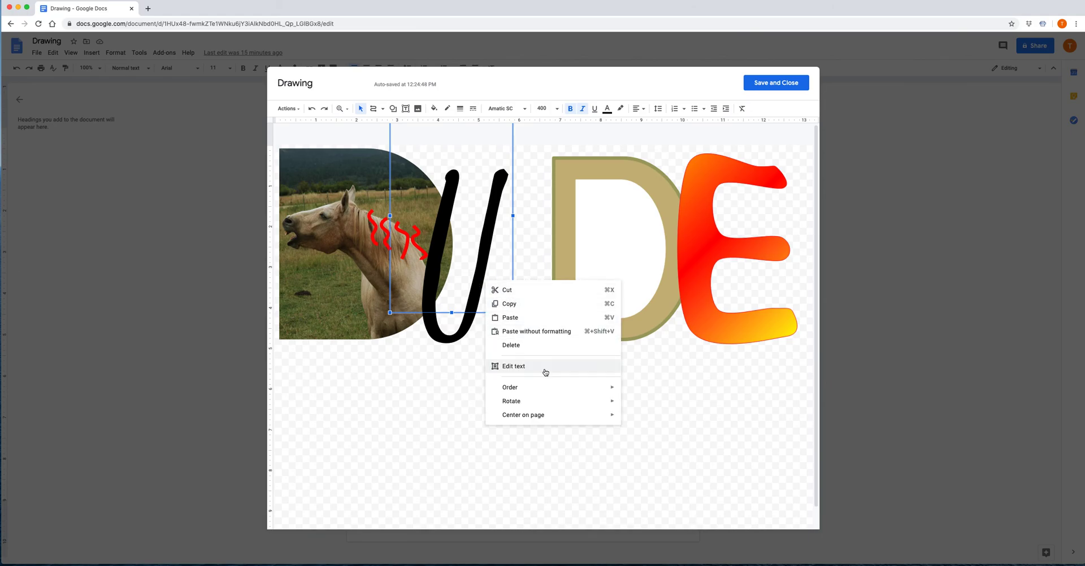
mouse_move(549, 389)
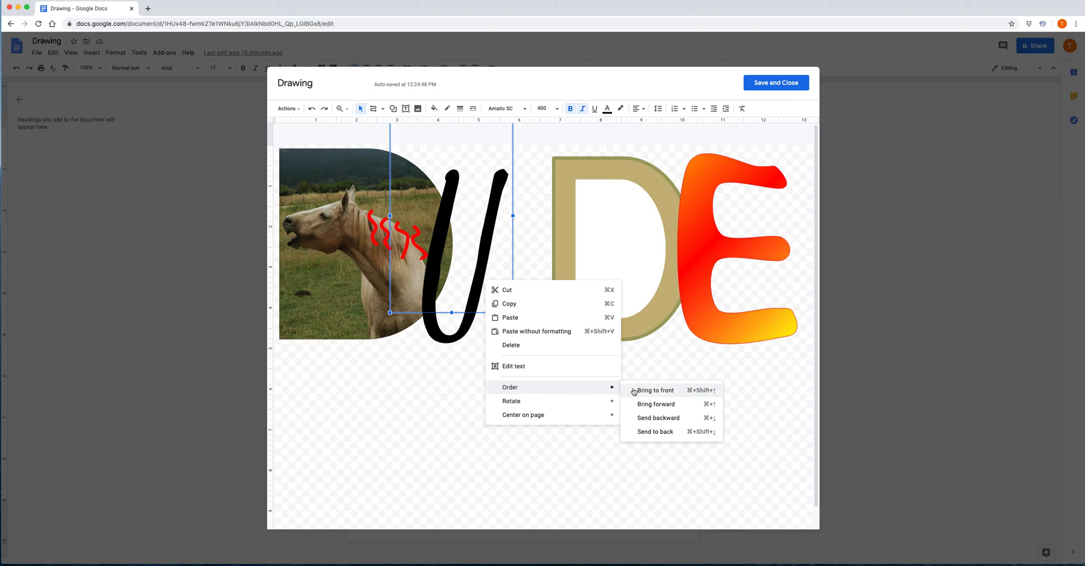
click(654, 432)
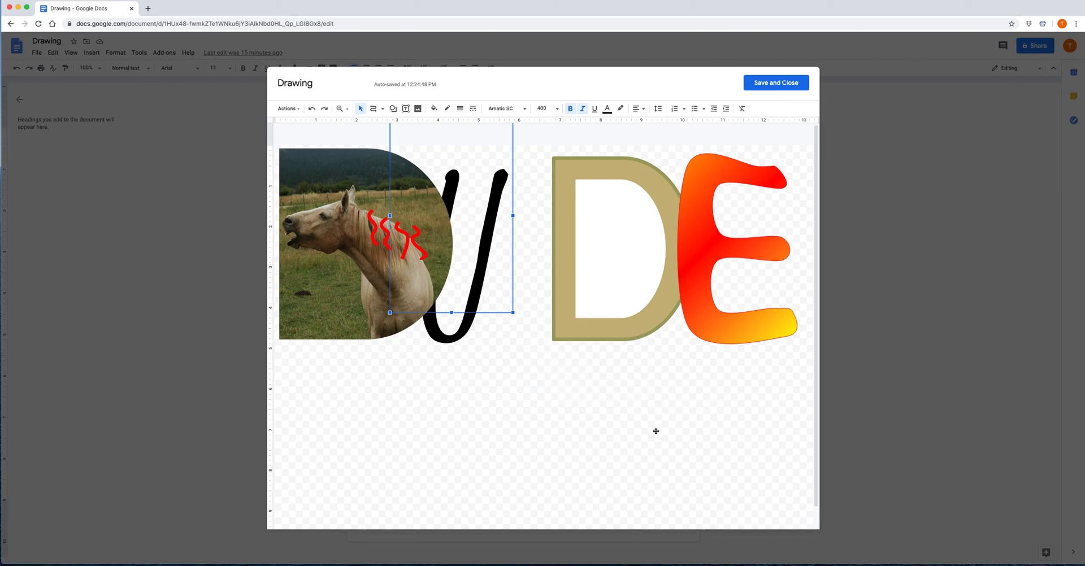
Bring the U to the front, over the horse-picture D, and deselect it.
right_click(481, 285)
mouse_move(540, 370)
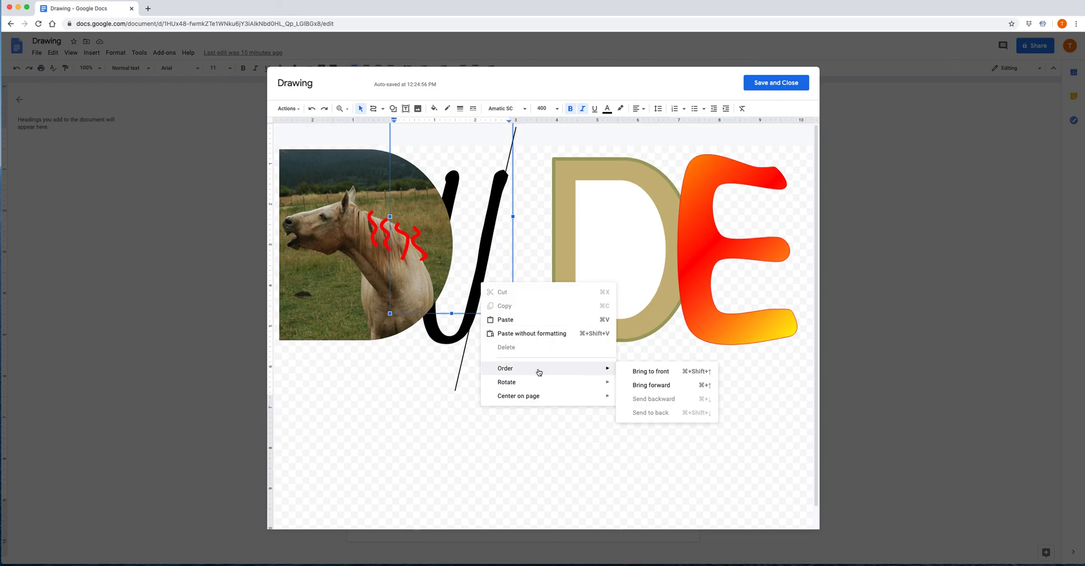
click(643, 370)
click(591, 391)
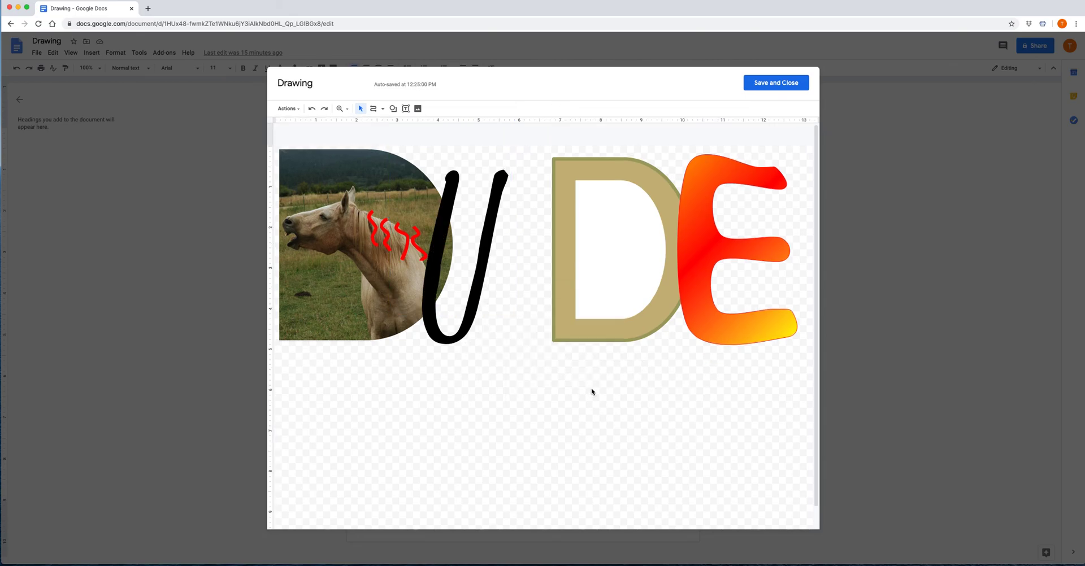
Send the tan D's white center to the back, behind the tan shape.
click(600, 296)
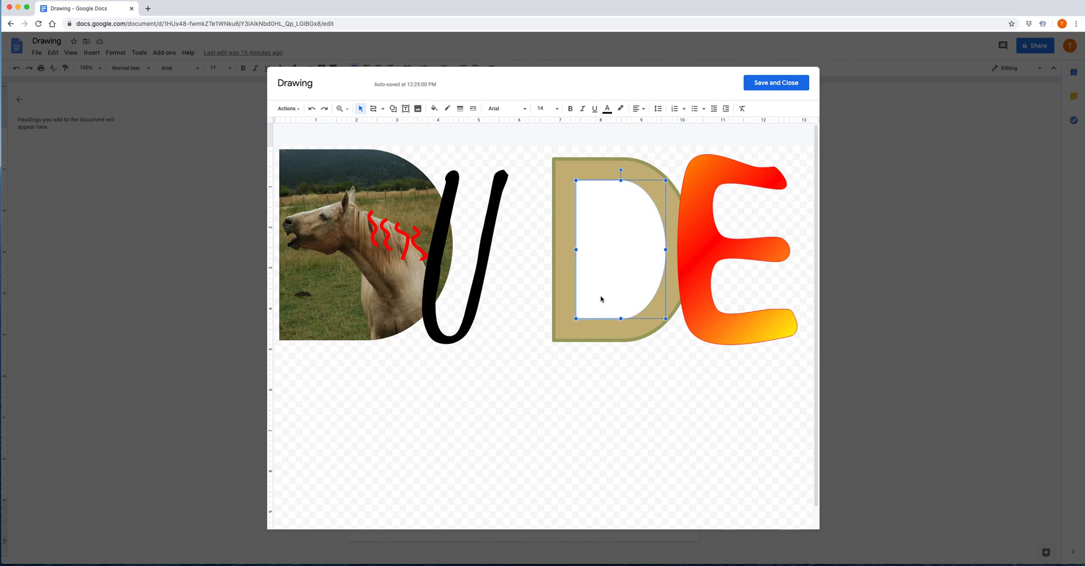
right_click(601, 297)
mouse_move(697, 423)
click(587, 463)
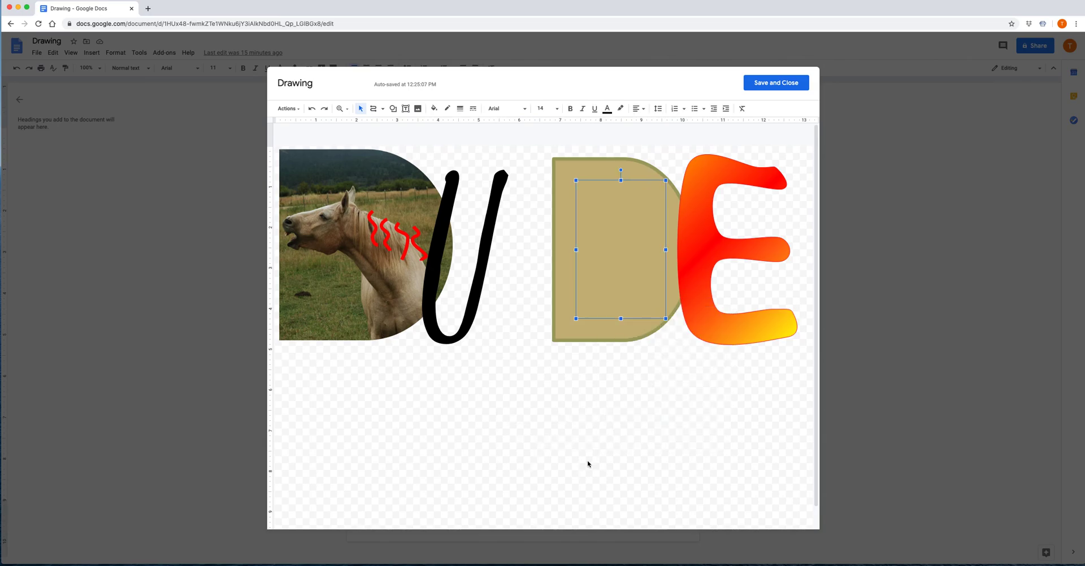
Send the tan D shape to the back, behind its white center, and deselect it.
right_click(611, 262)
mouse_move(638, 368)
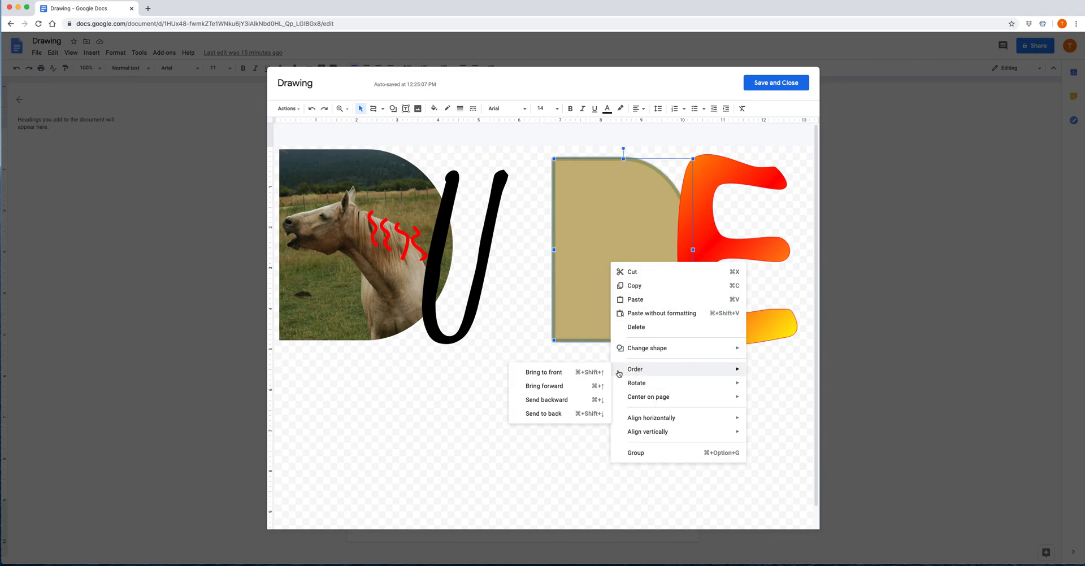
click(560, 418)
click(582, 400)
click(591, 232)
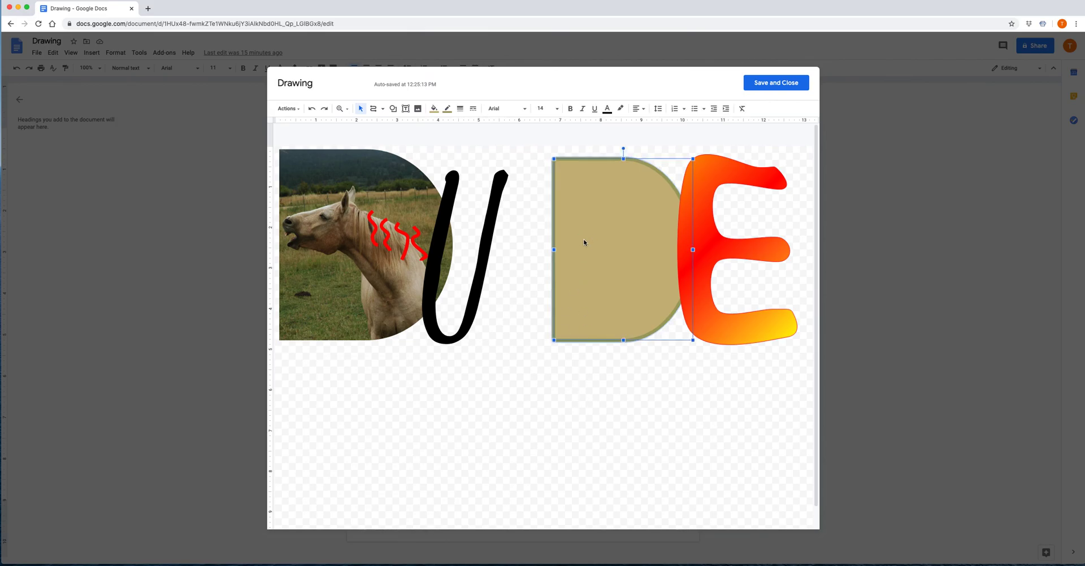
right_click(567, 320)
mouse_move(604, 446)
click(728, 485)
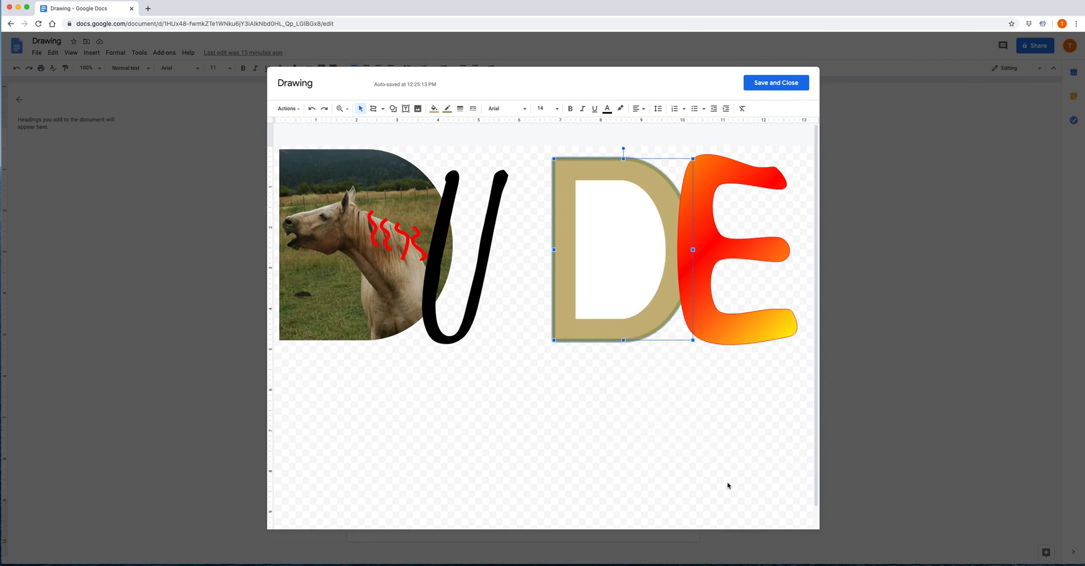
click(660, 470)
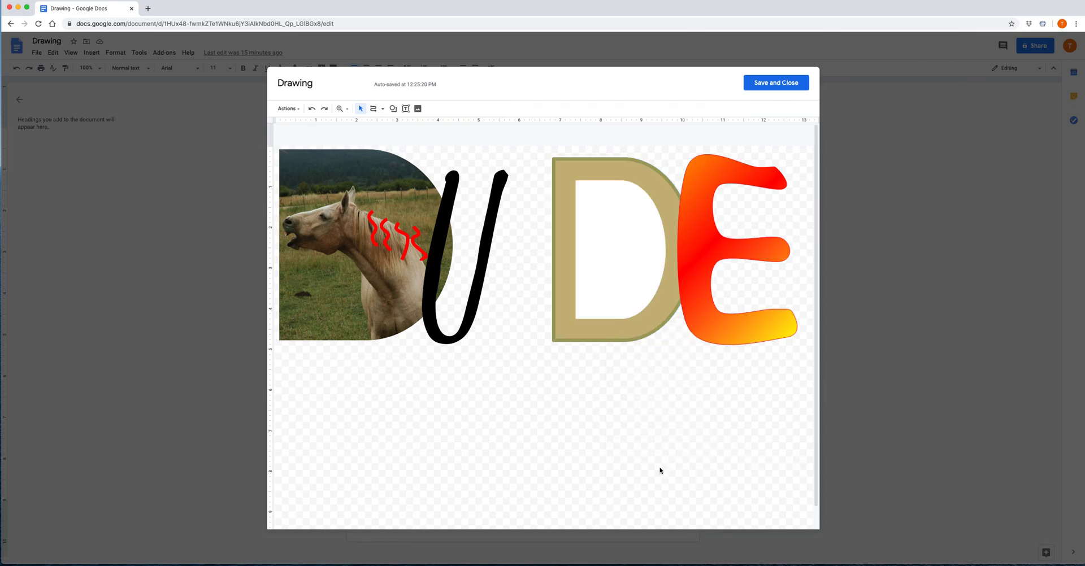
Undo the layer-order changes and the moves that made the U and the E overlap the neighbouring D letters.
key(super+z)
key(super+z)
key(super+z)
key(super+z)
key(super+z)
key(super+z)
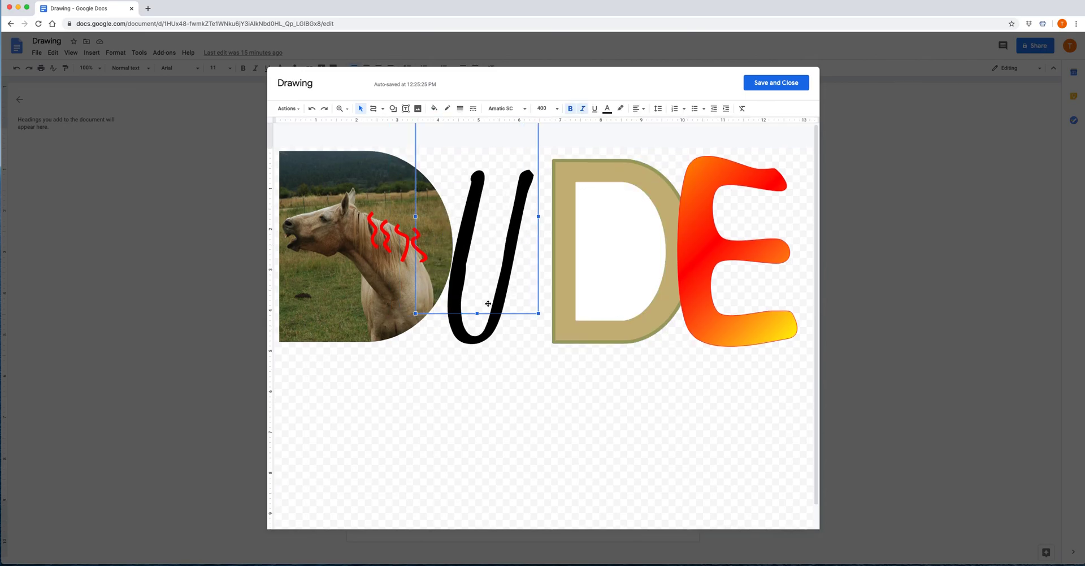
key(super+z)
key(super+z)
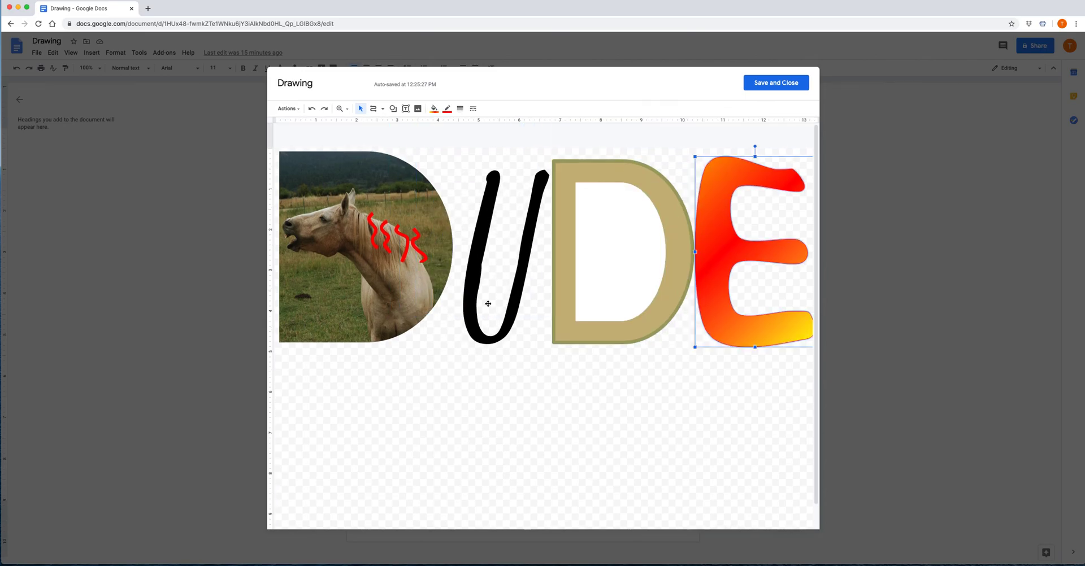
Deselect the E, then save and close the drawing to insert it into the document.
click(540, 370)
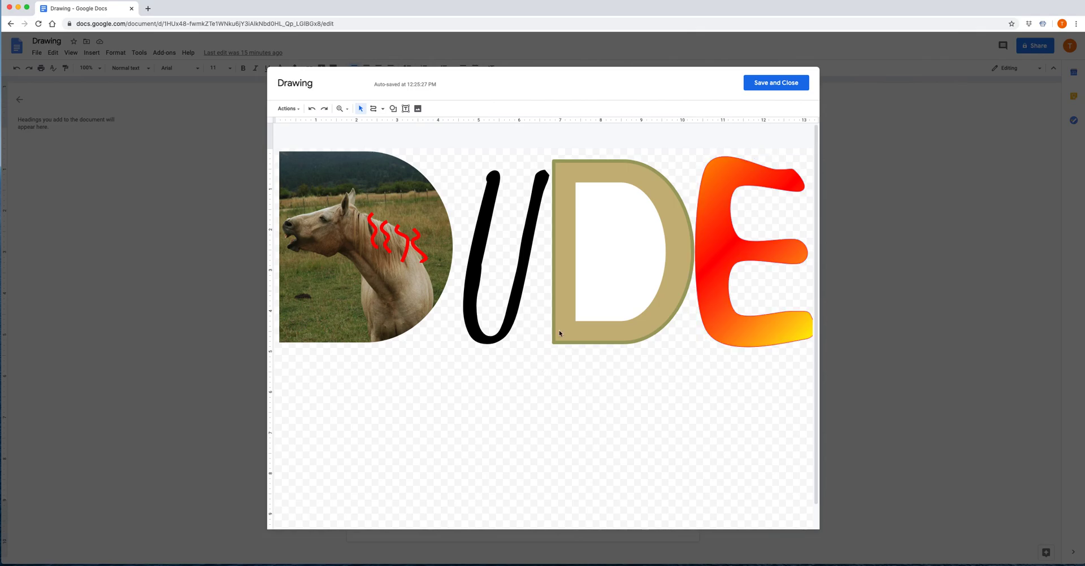
click(778, 88)
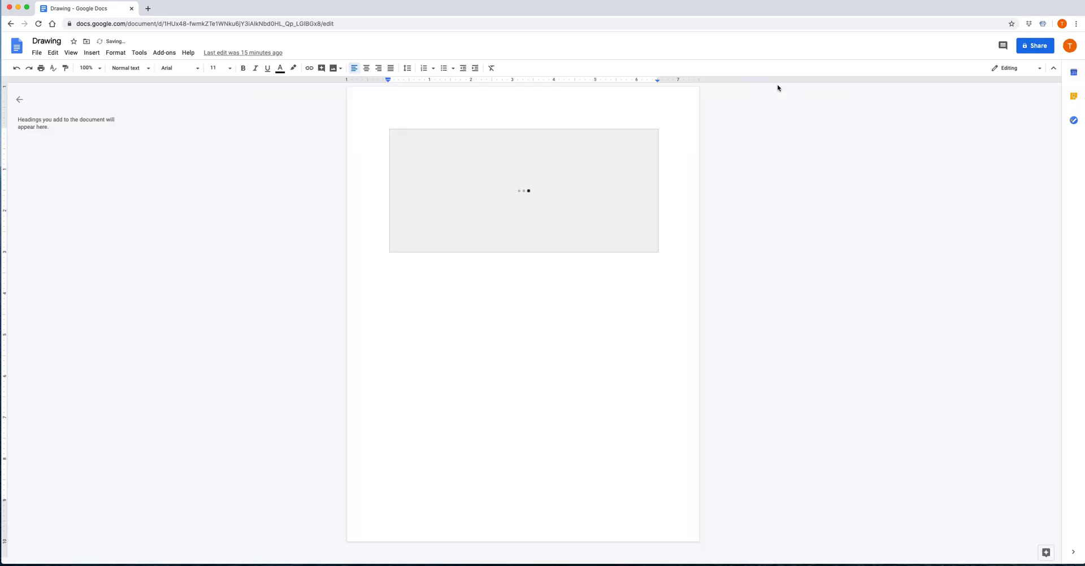